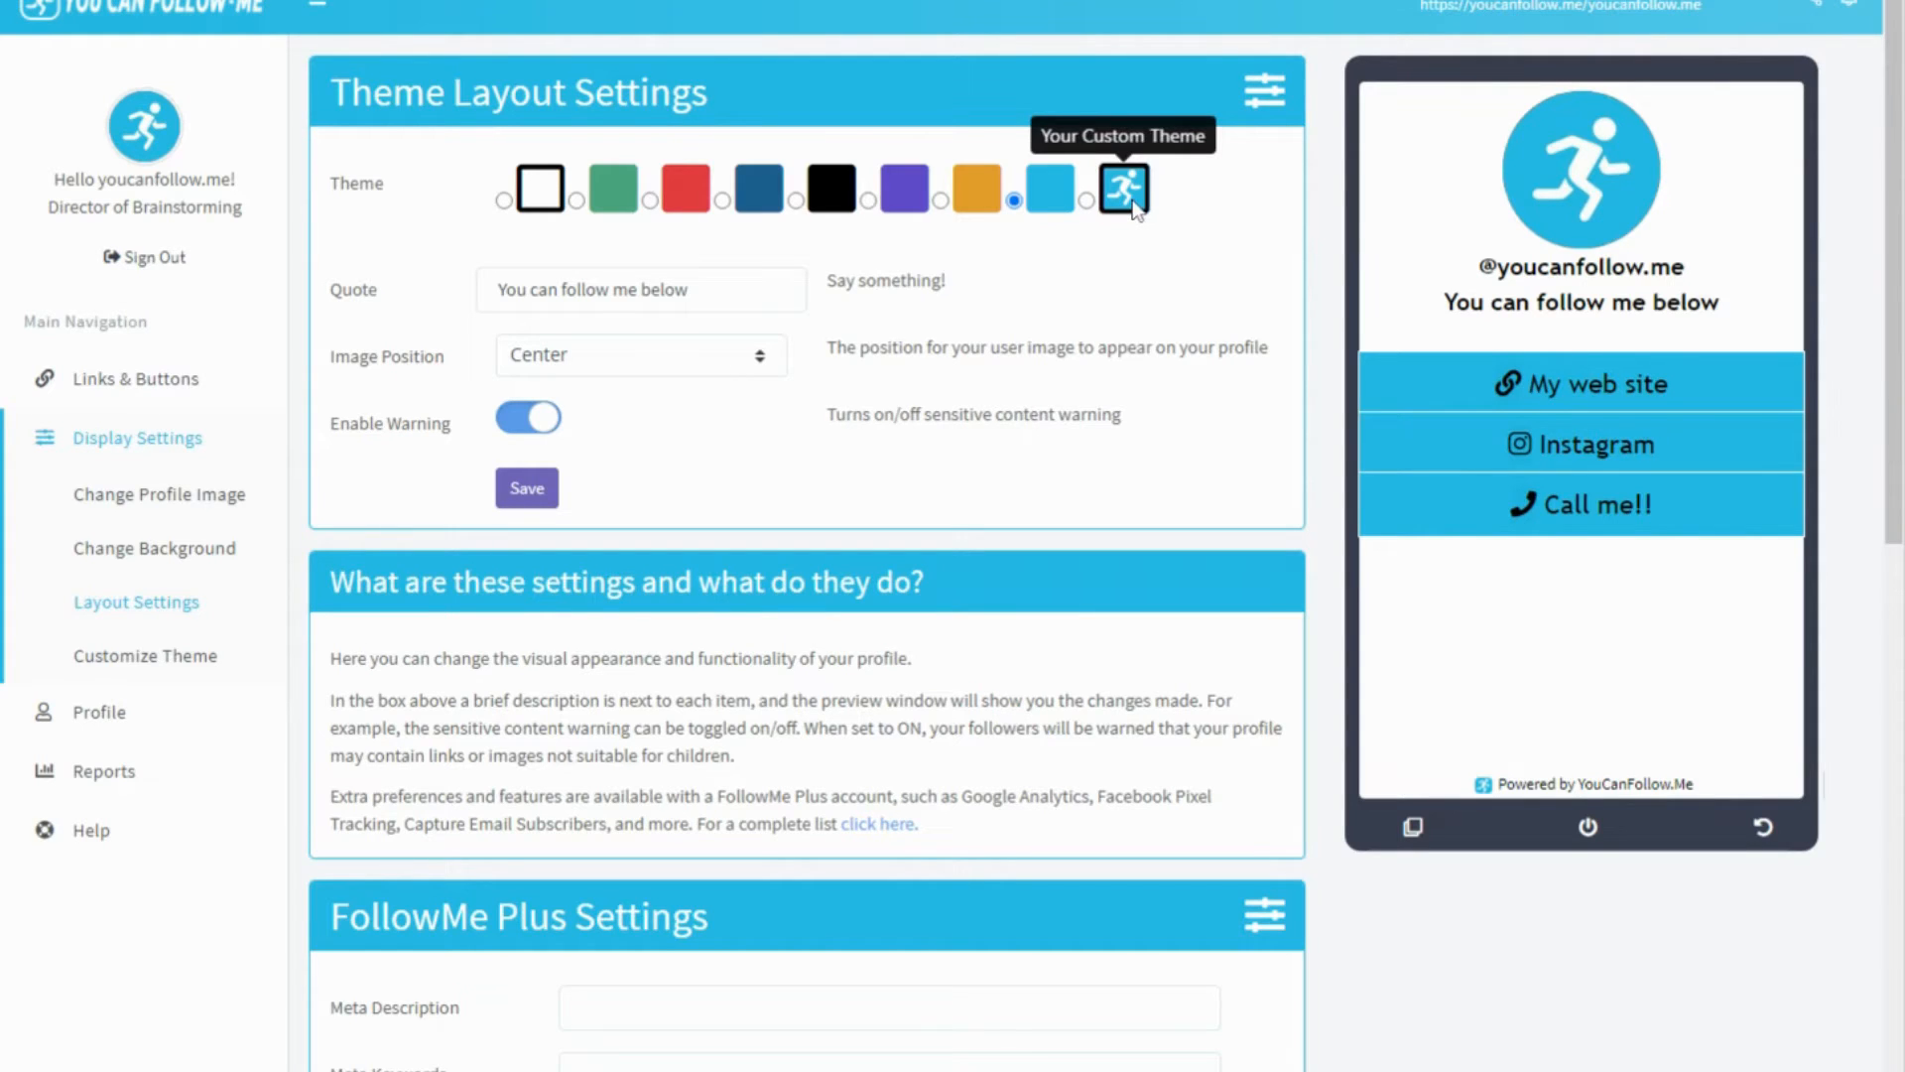
Switch the profile's theme to Your Custom Theme, save the layout settings, and open the theme customization page
click(1089, 202)
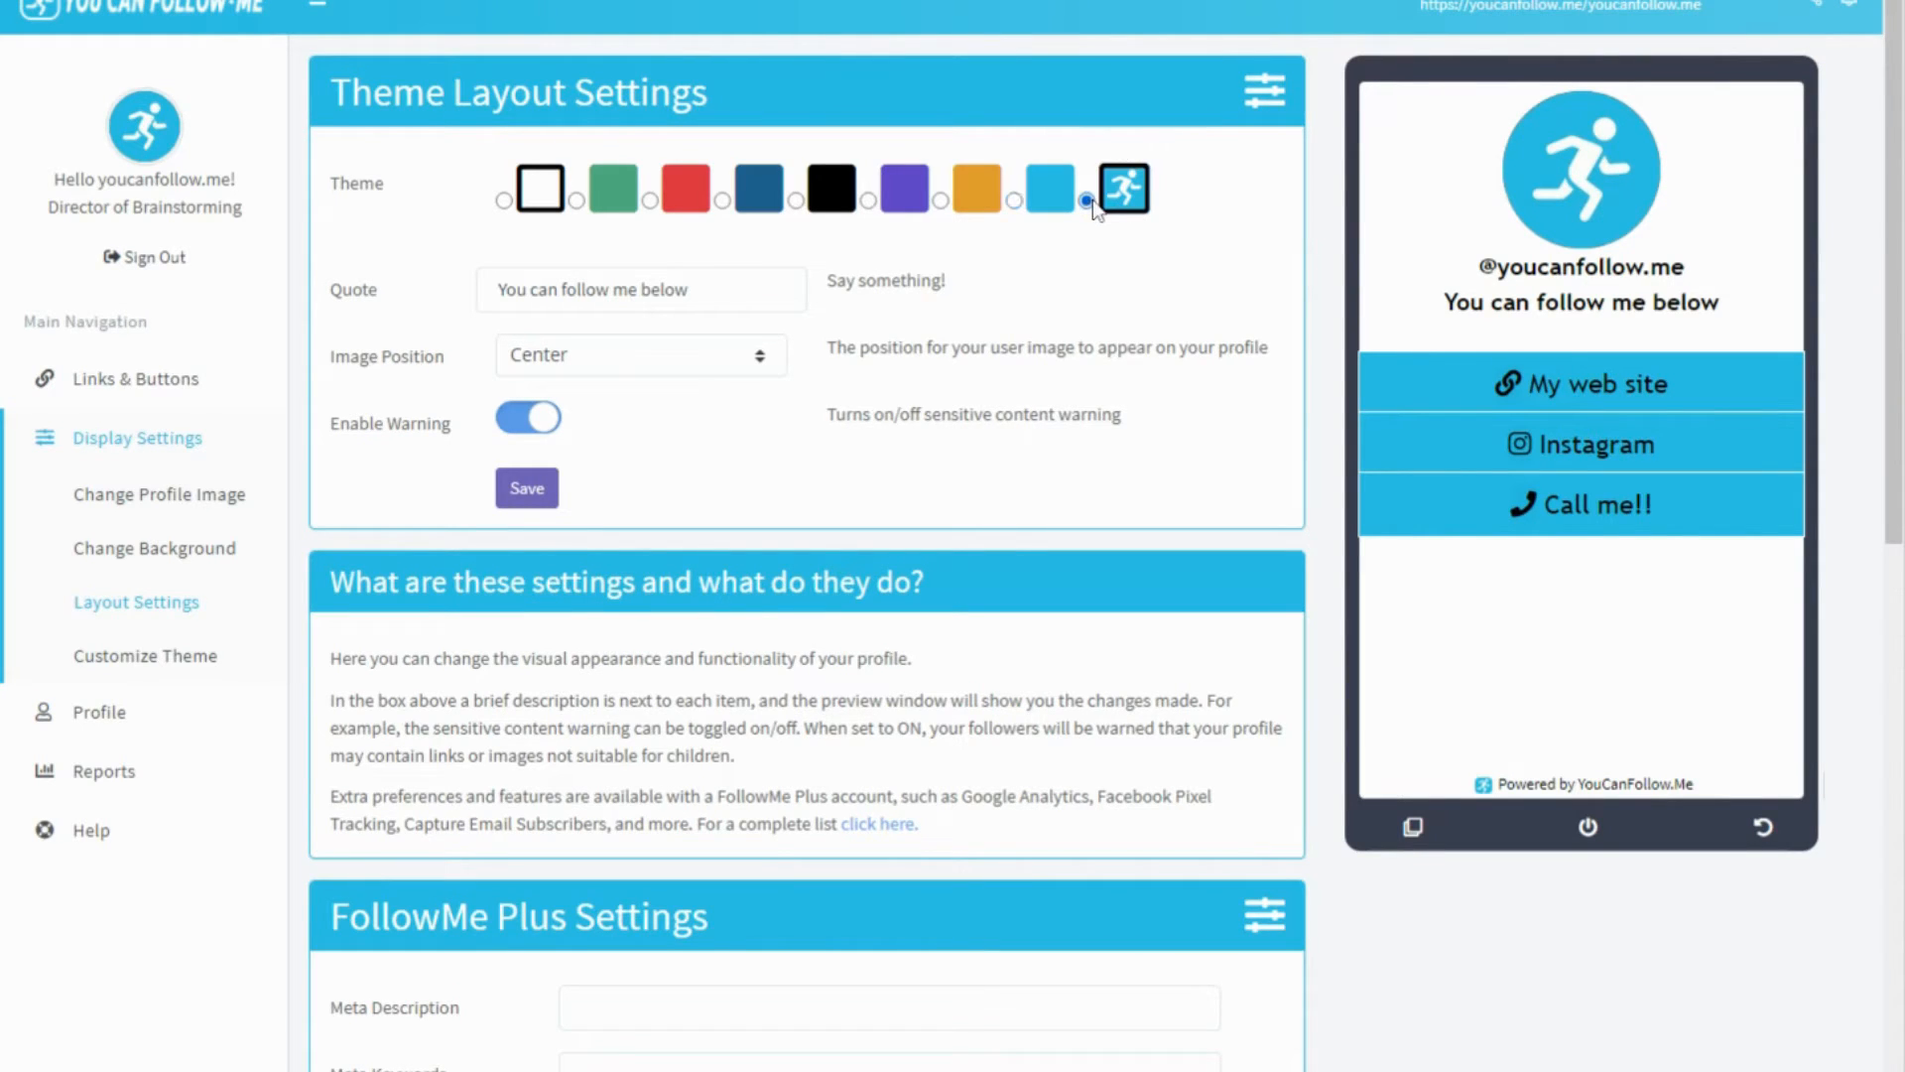
click(541, 489)
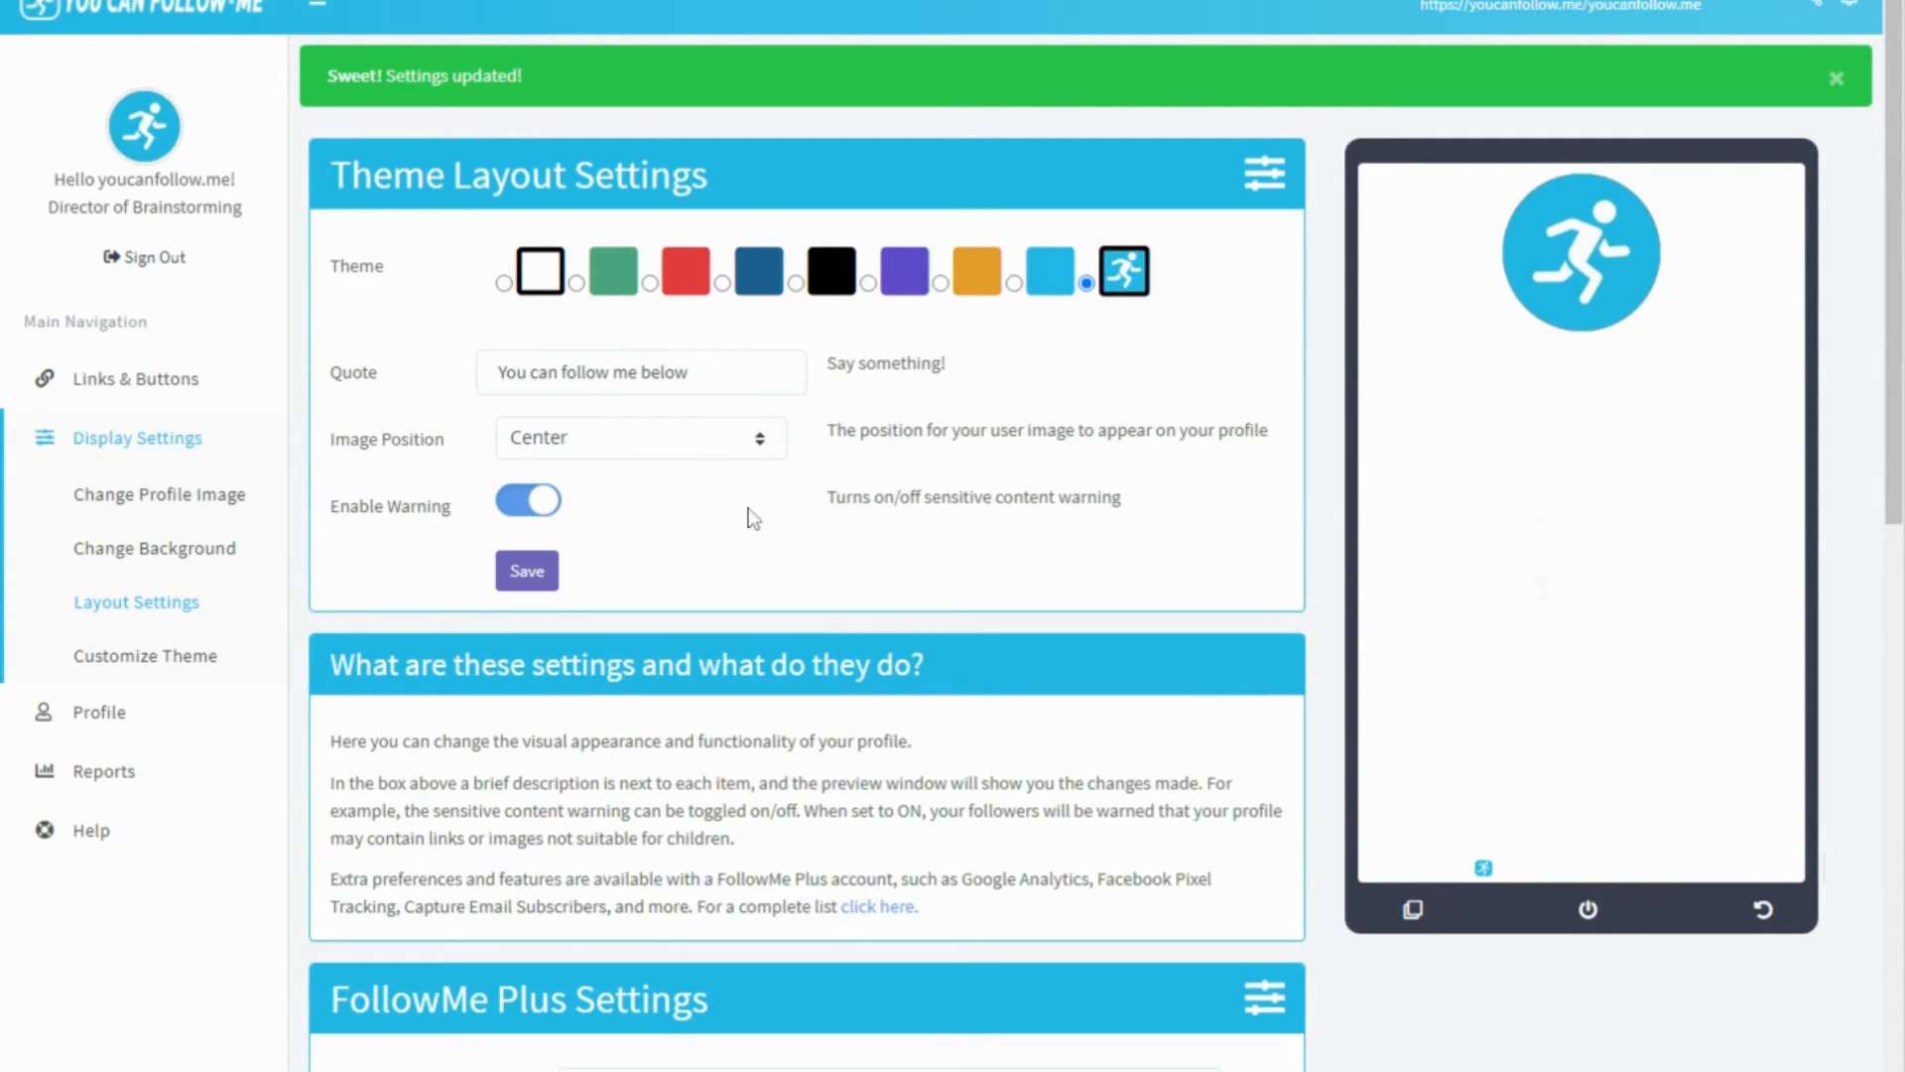
click(157, 665)
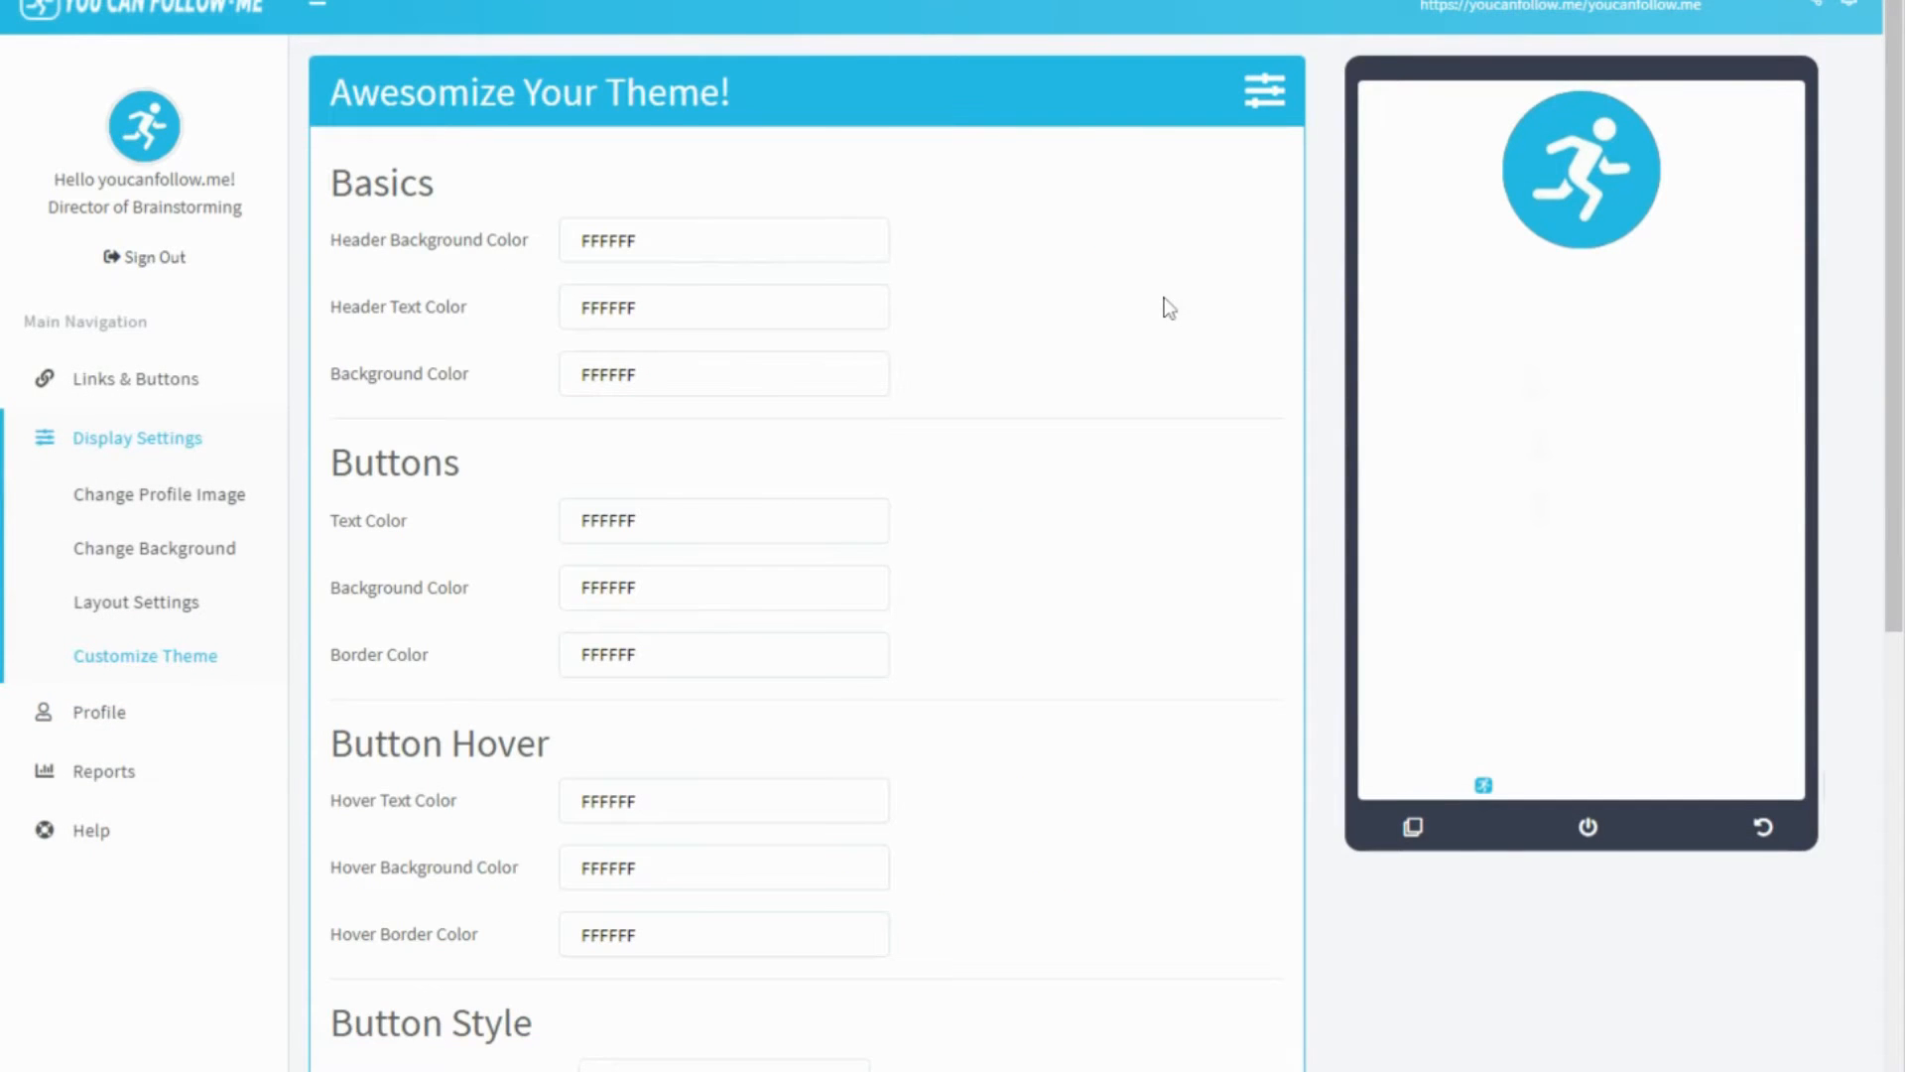
scroll(1151, 314, down, 5)
scroll(1139, 369, up, 5)
Set the header background color to orange FFB35B and copy its hex code
click(674, 241)
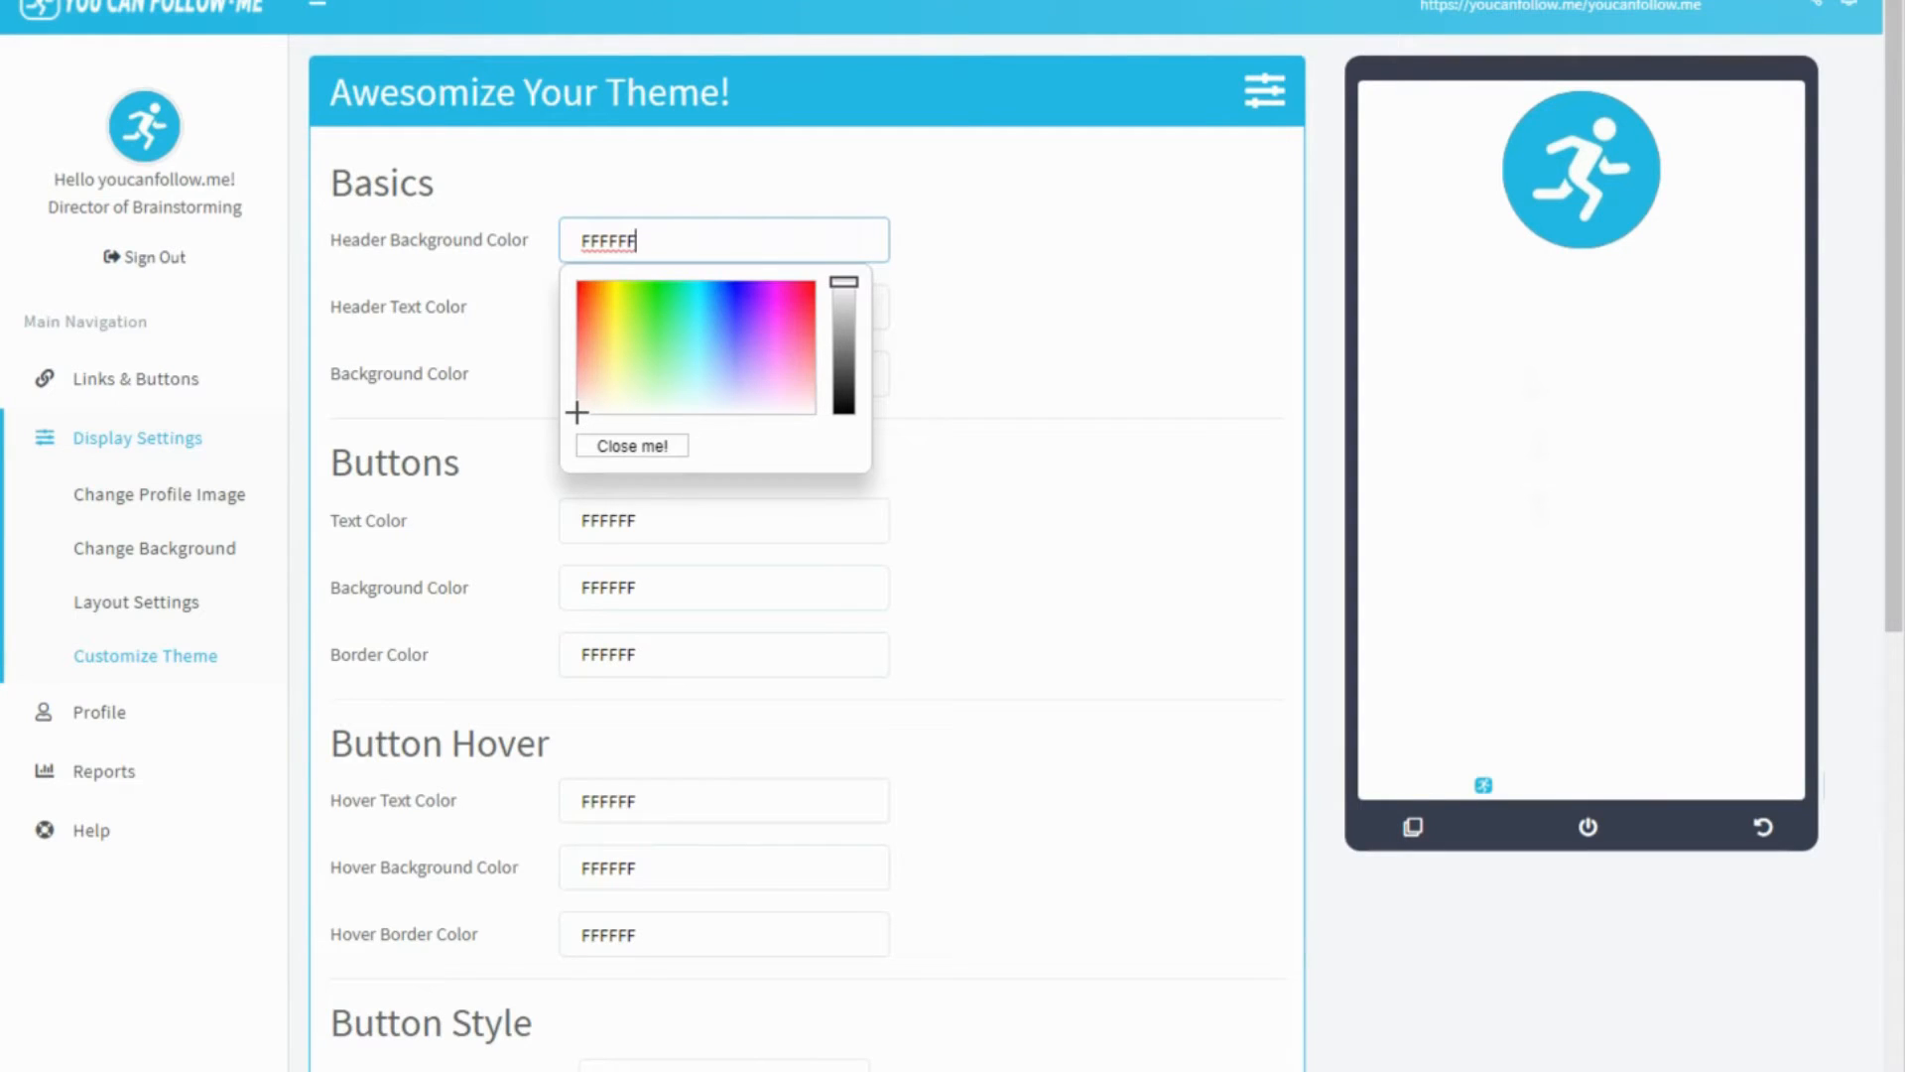
click(597, 327)
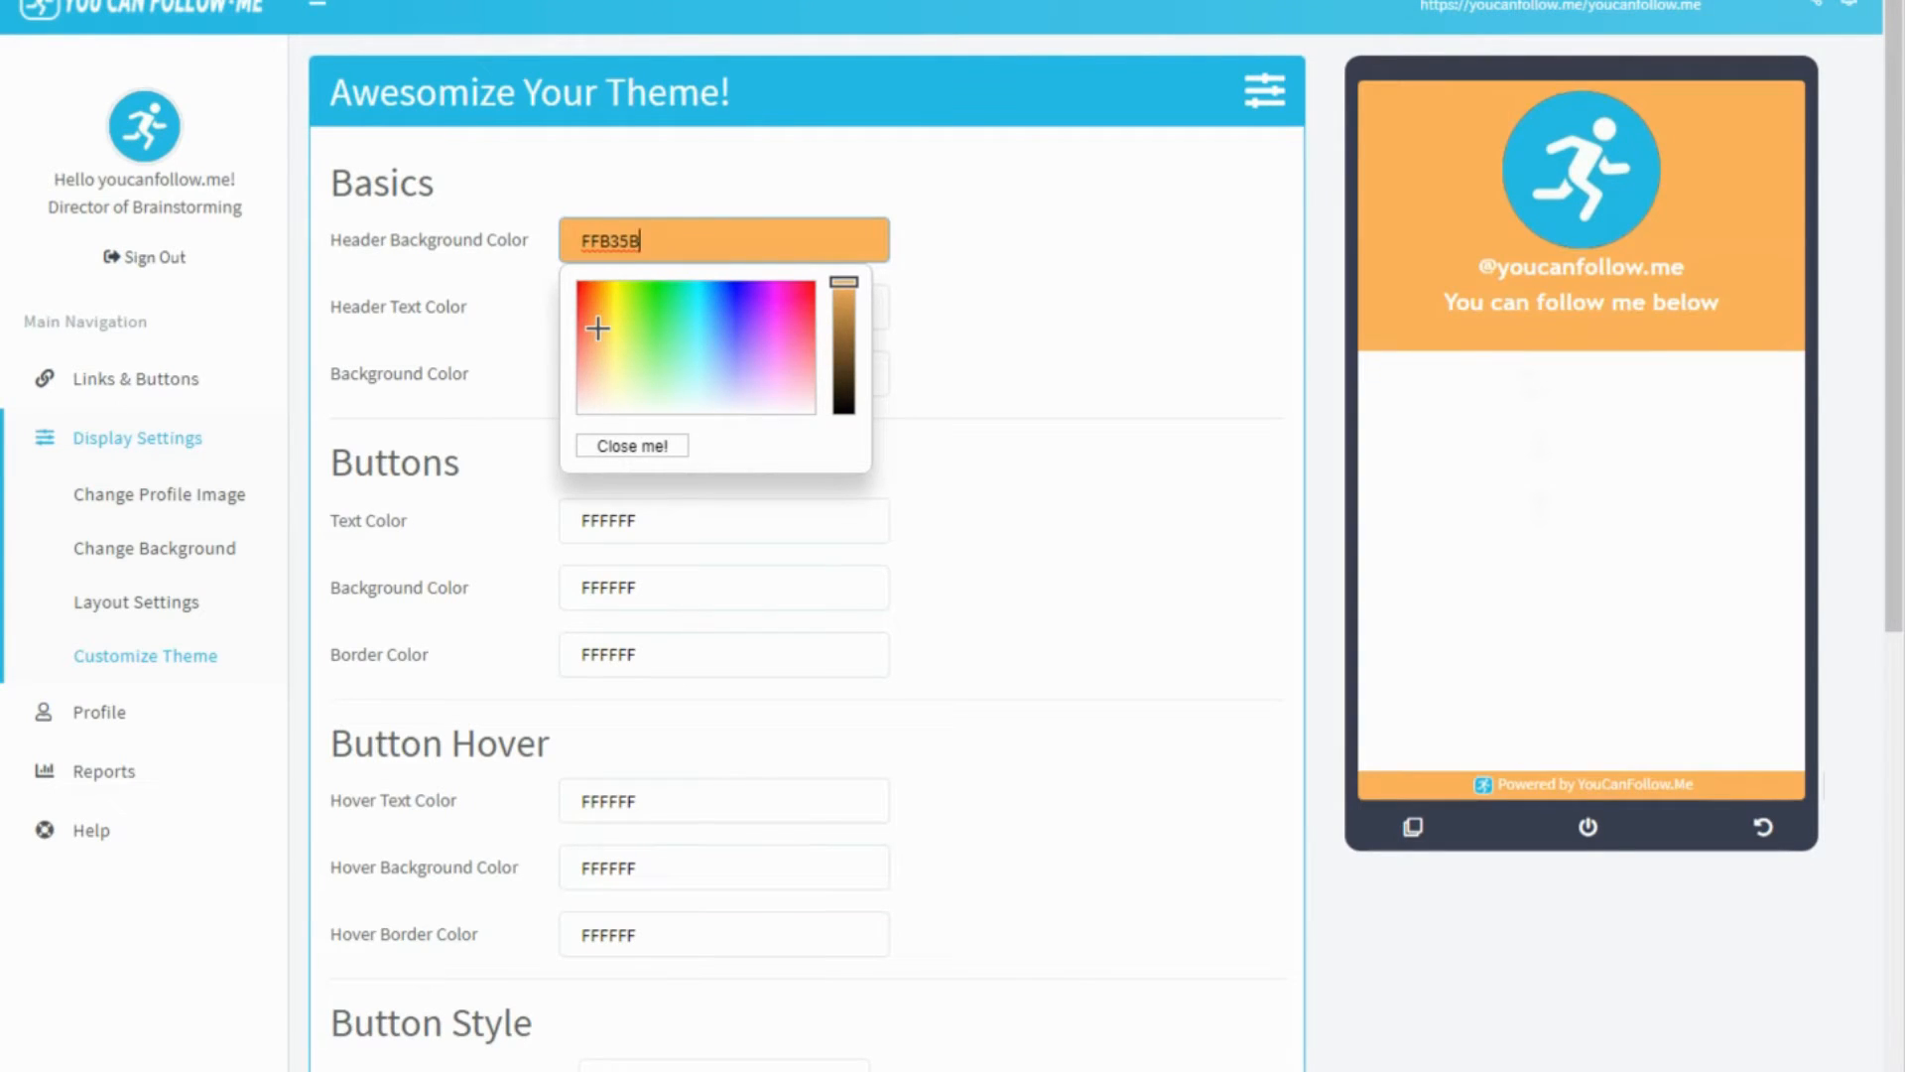
drag(640, 241, 530, 245)
key(ctrl+c)
click(1108, 225)
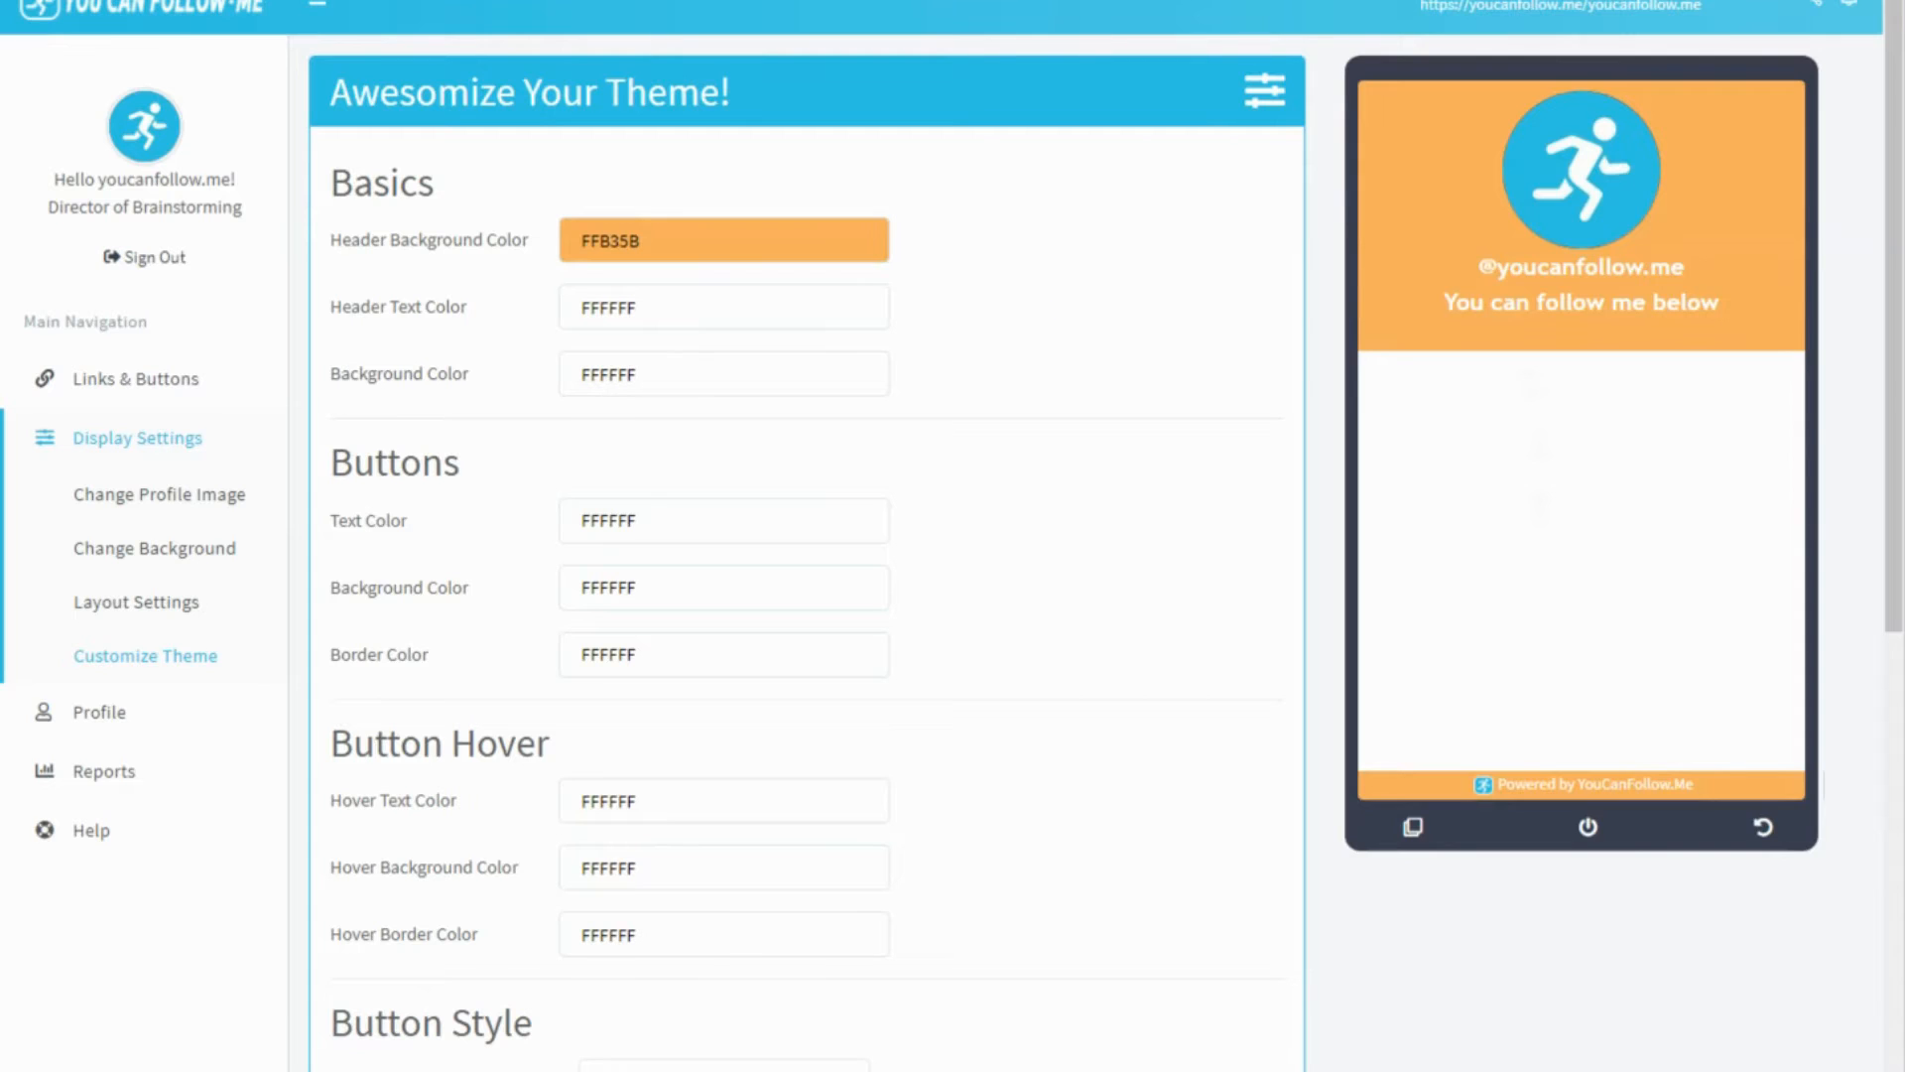
Set the header text color to black 000000 and paste the copied FFB35B as the background color under Basics
click(695, 308)
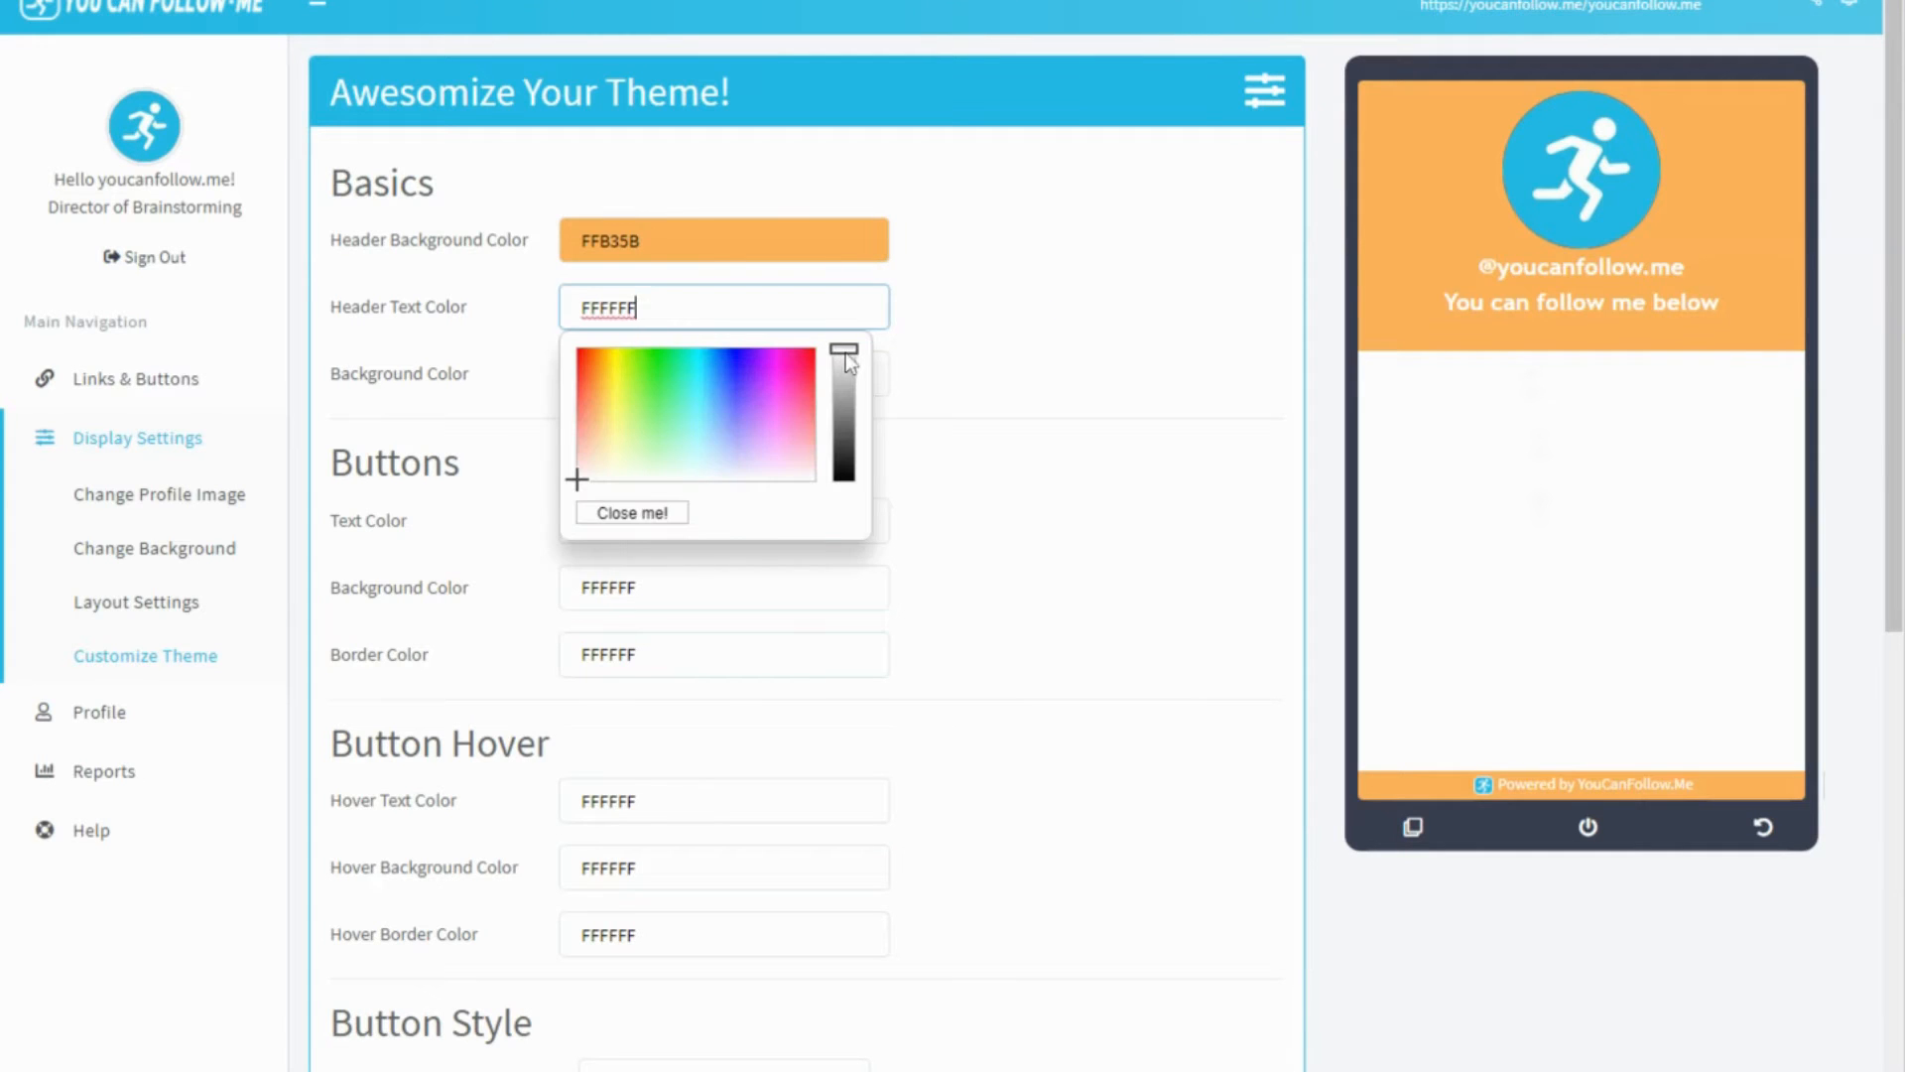
drag(846, 353, 842, 514)
click(1052, 297)
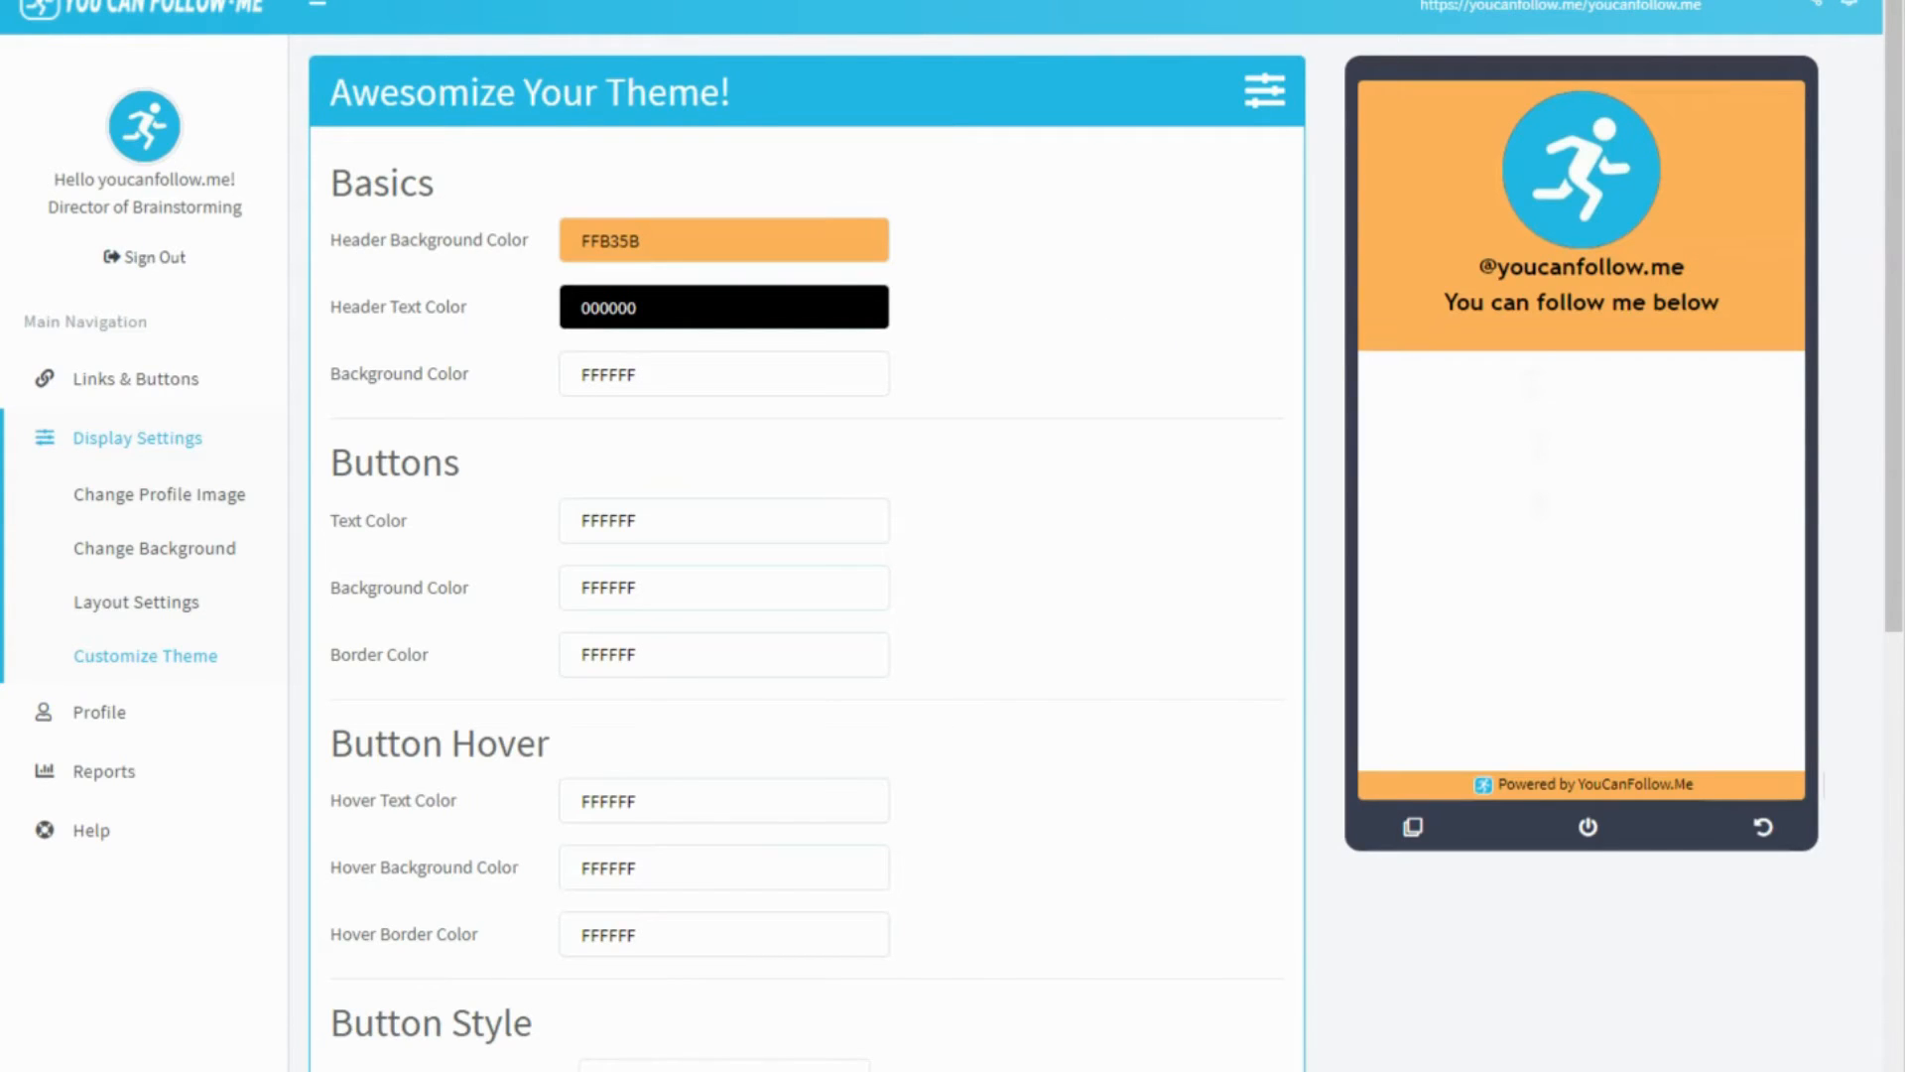
click(565, 385)
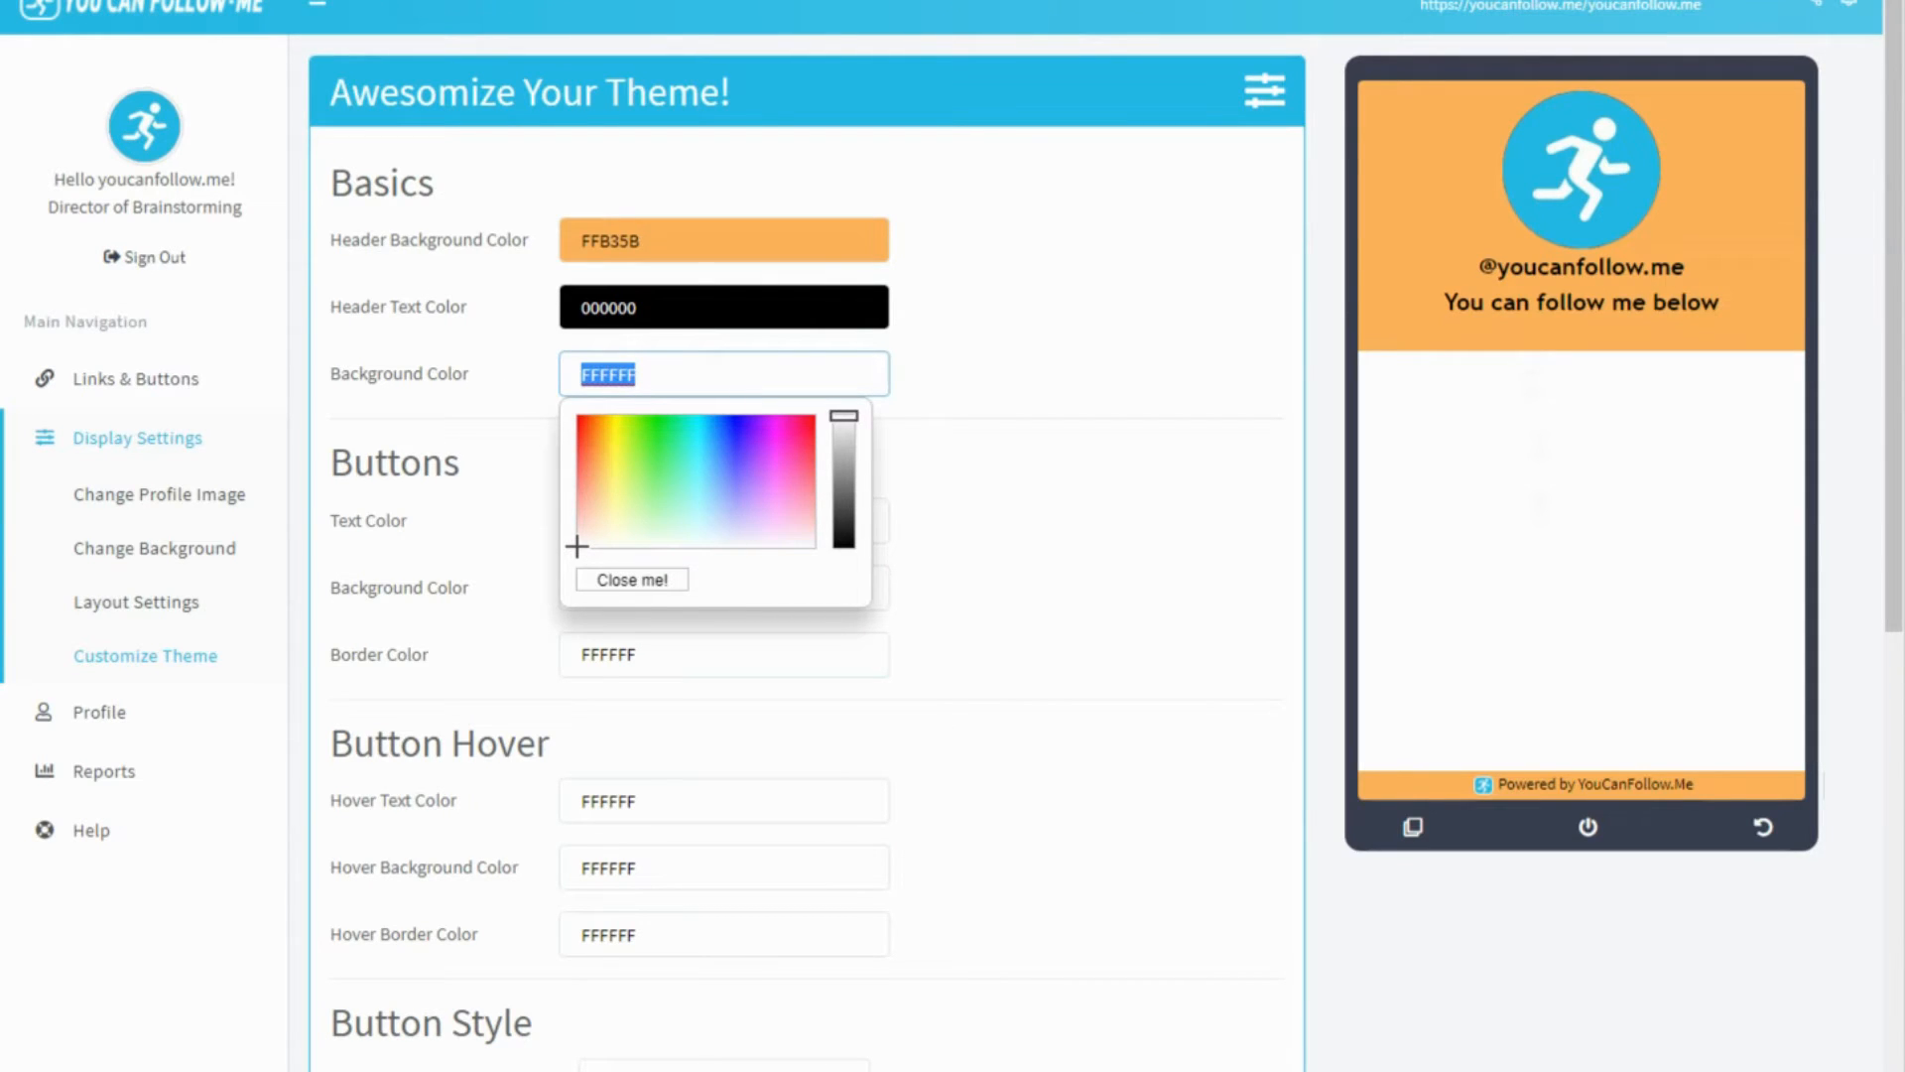
key(ctrl+v)
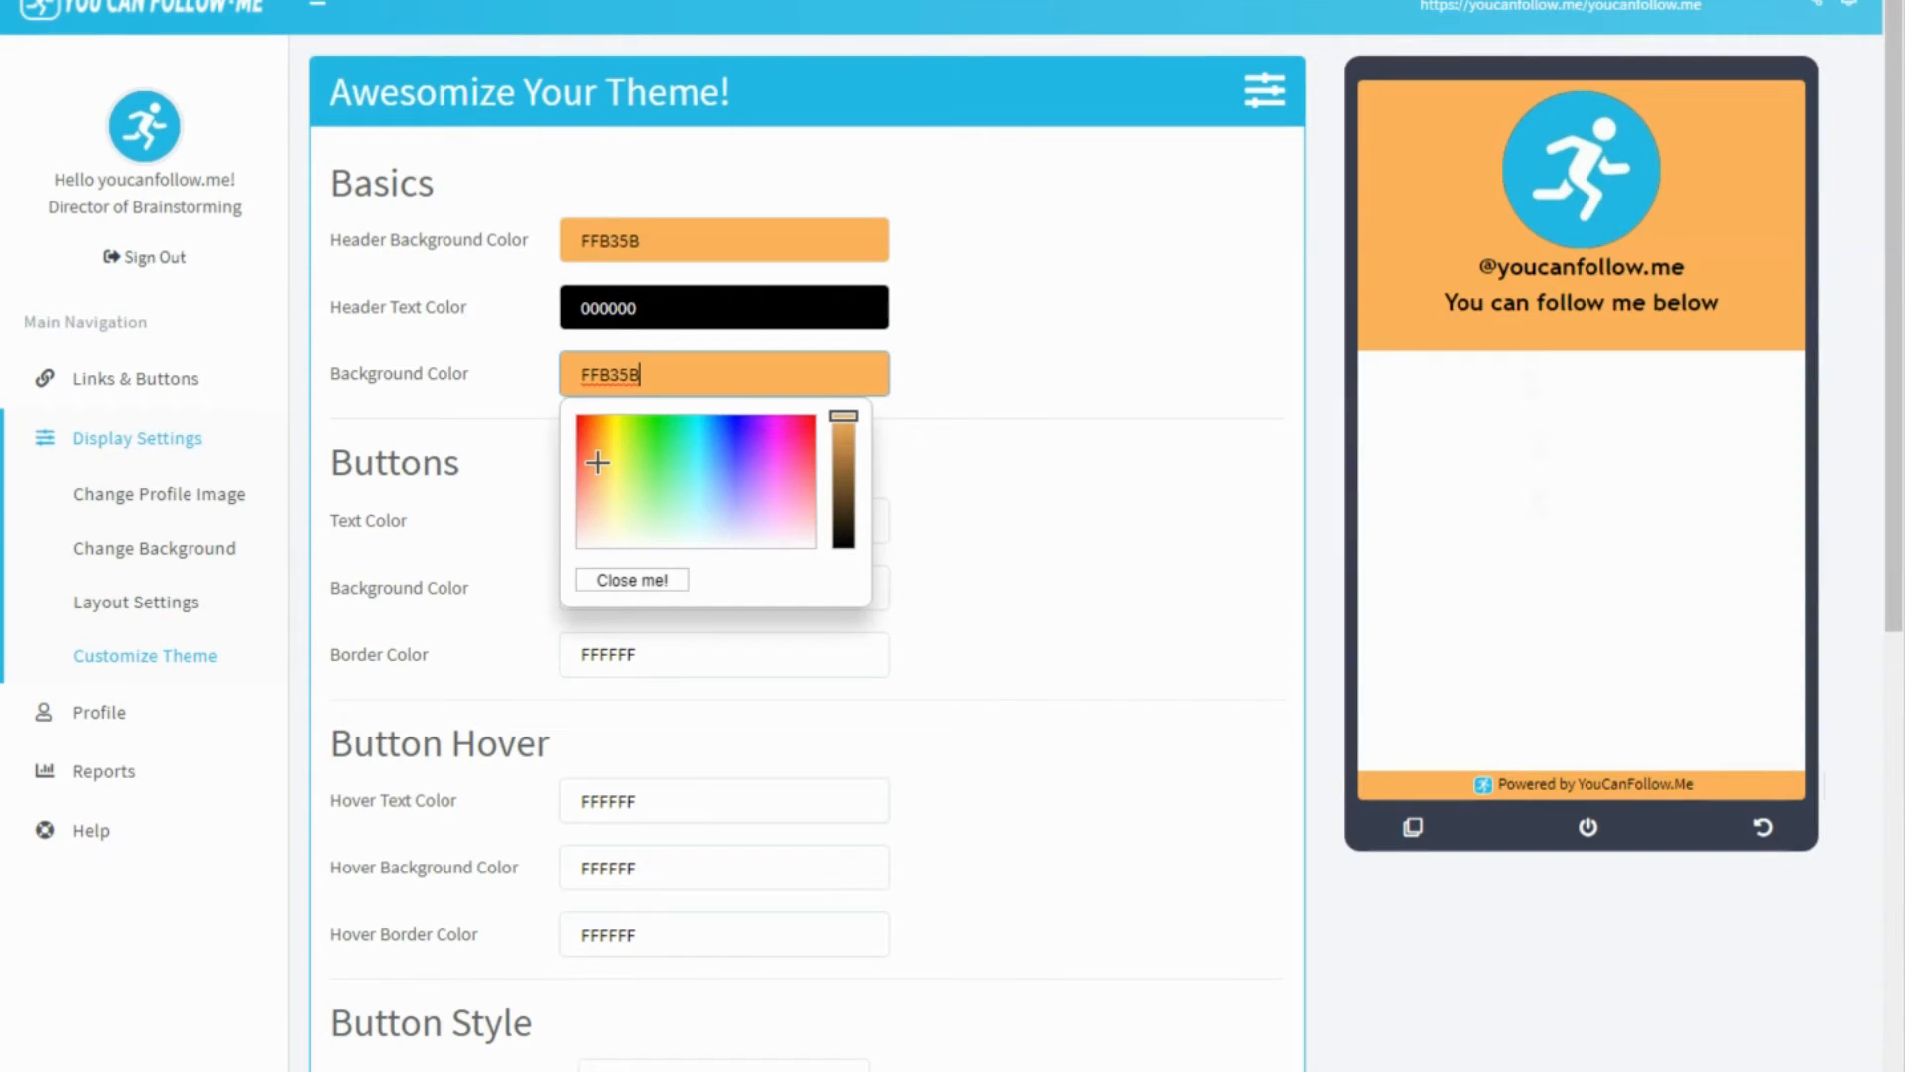
click(1049, 333)
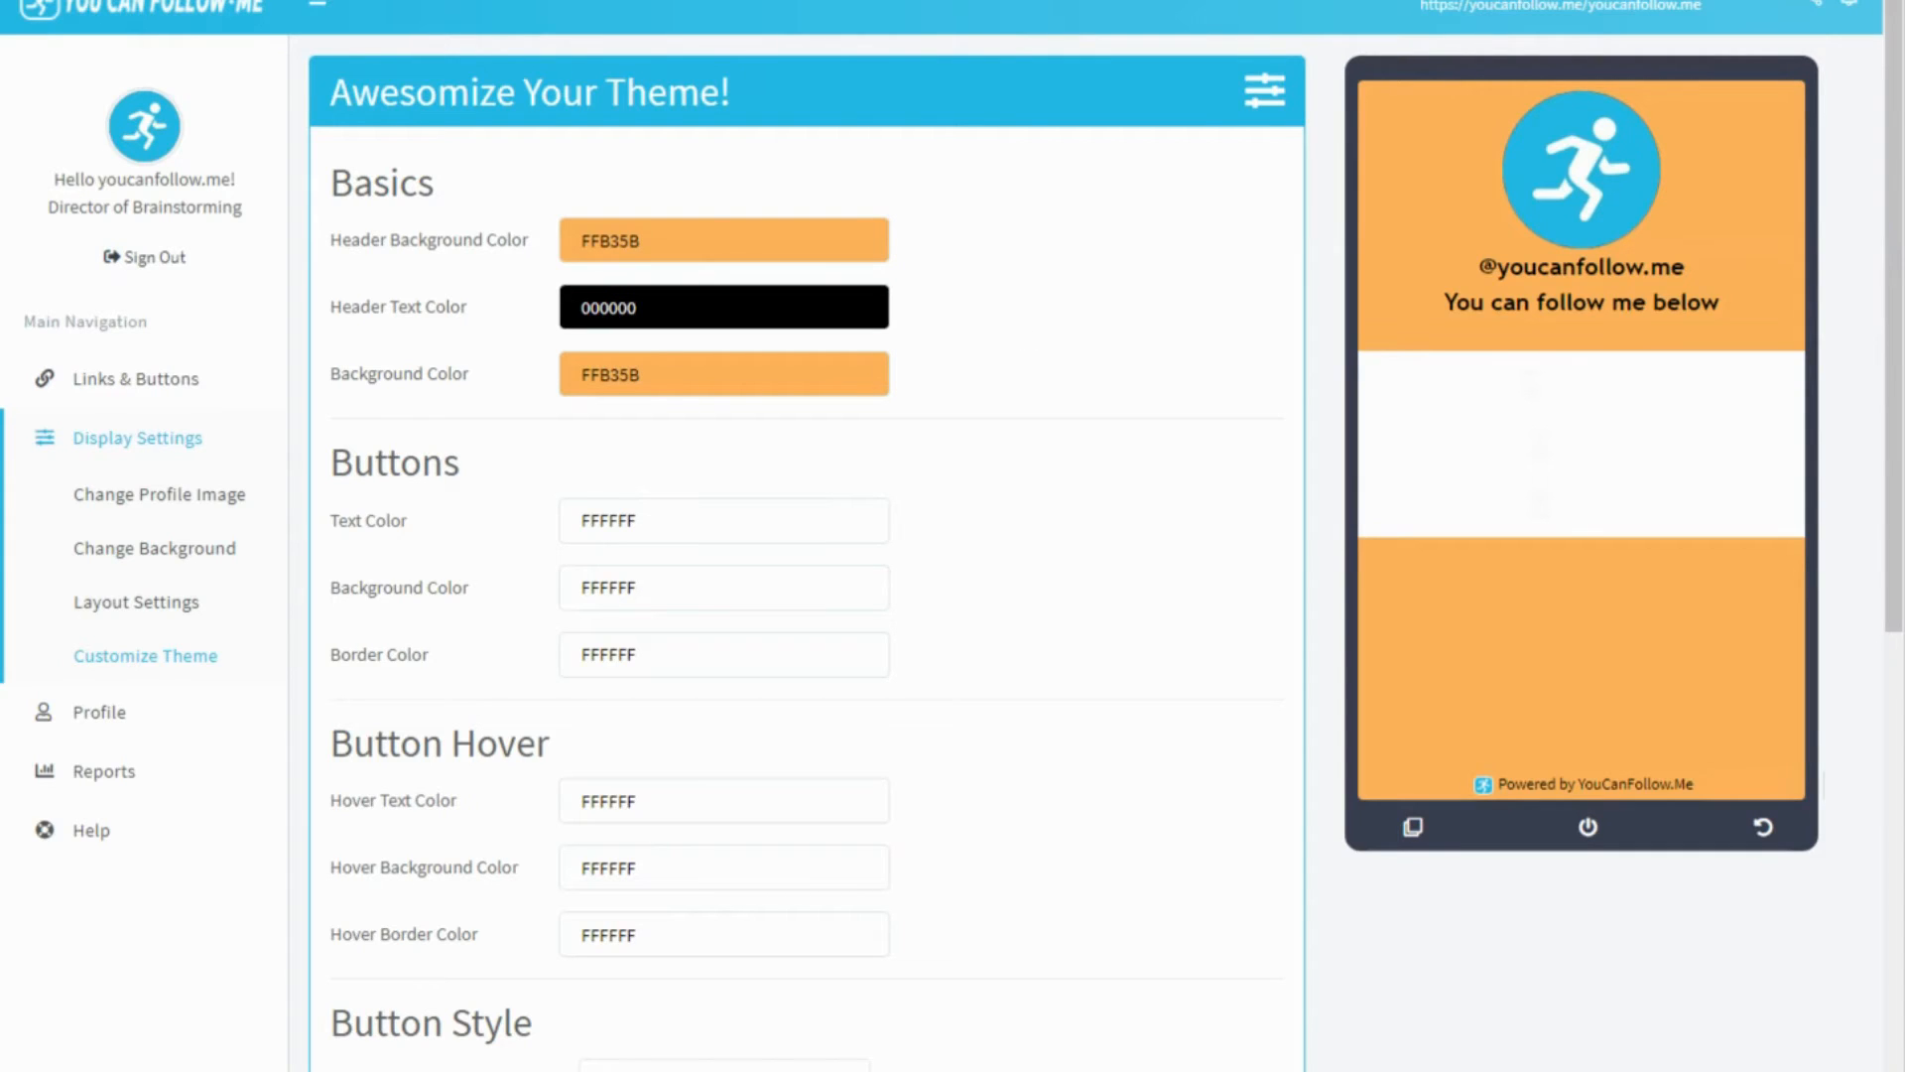
Set the text color of the buttons to black 000000
click(605, 520)
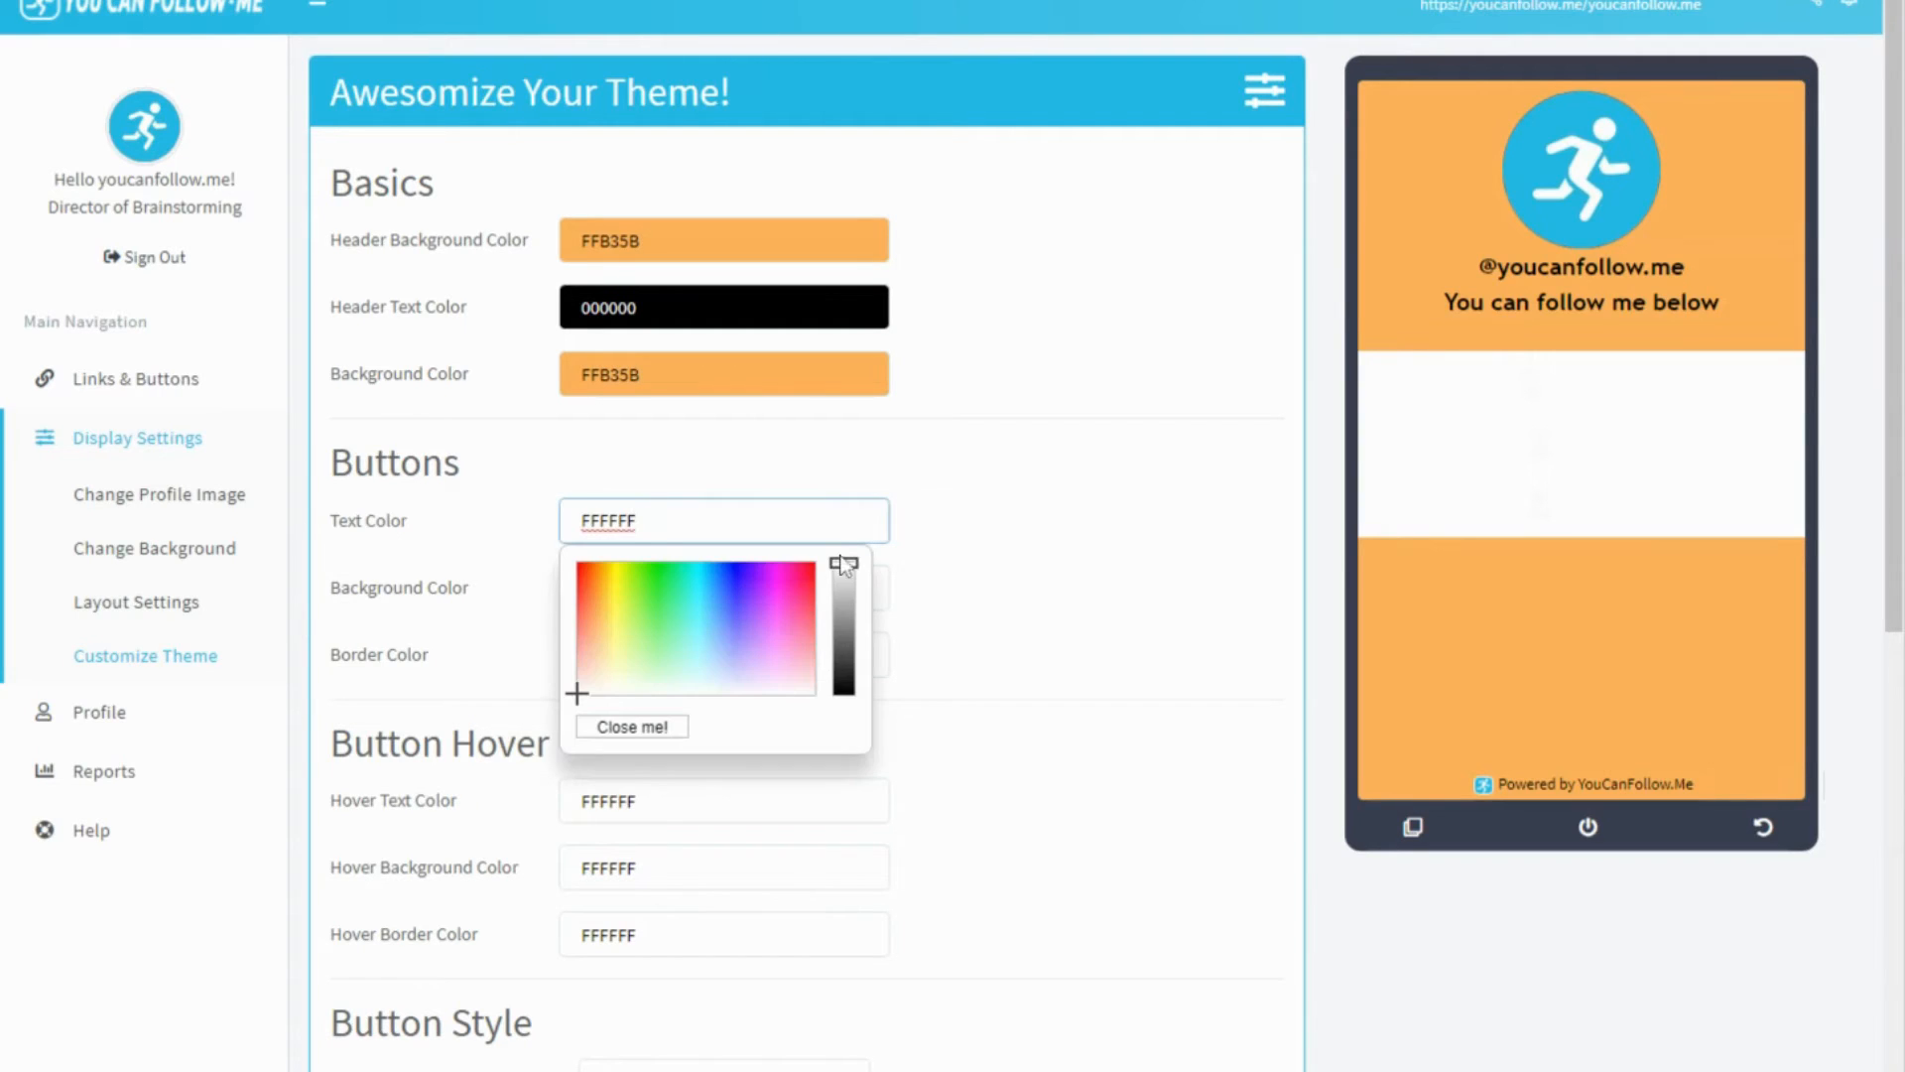
drag(846, 563, 854, 731)
click(1061, 448)
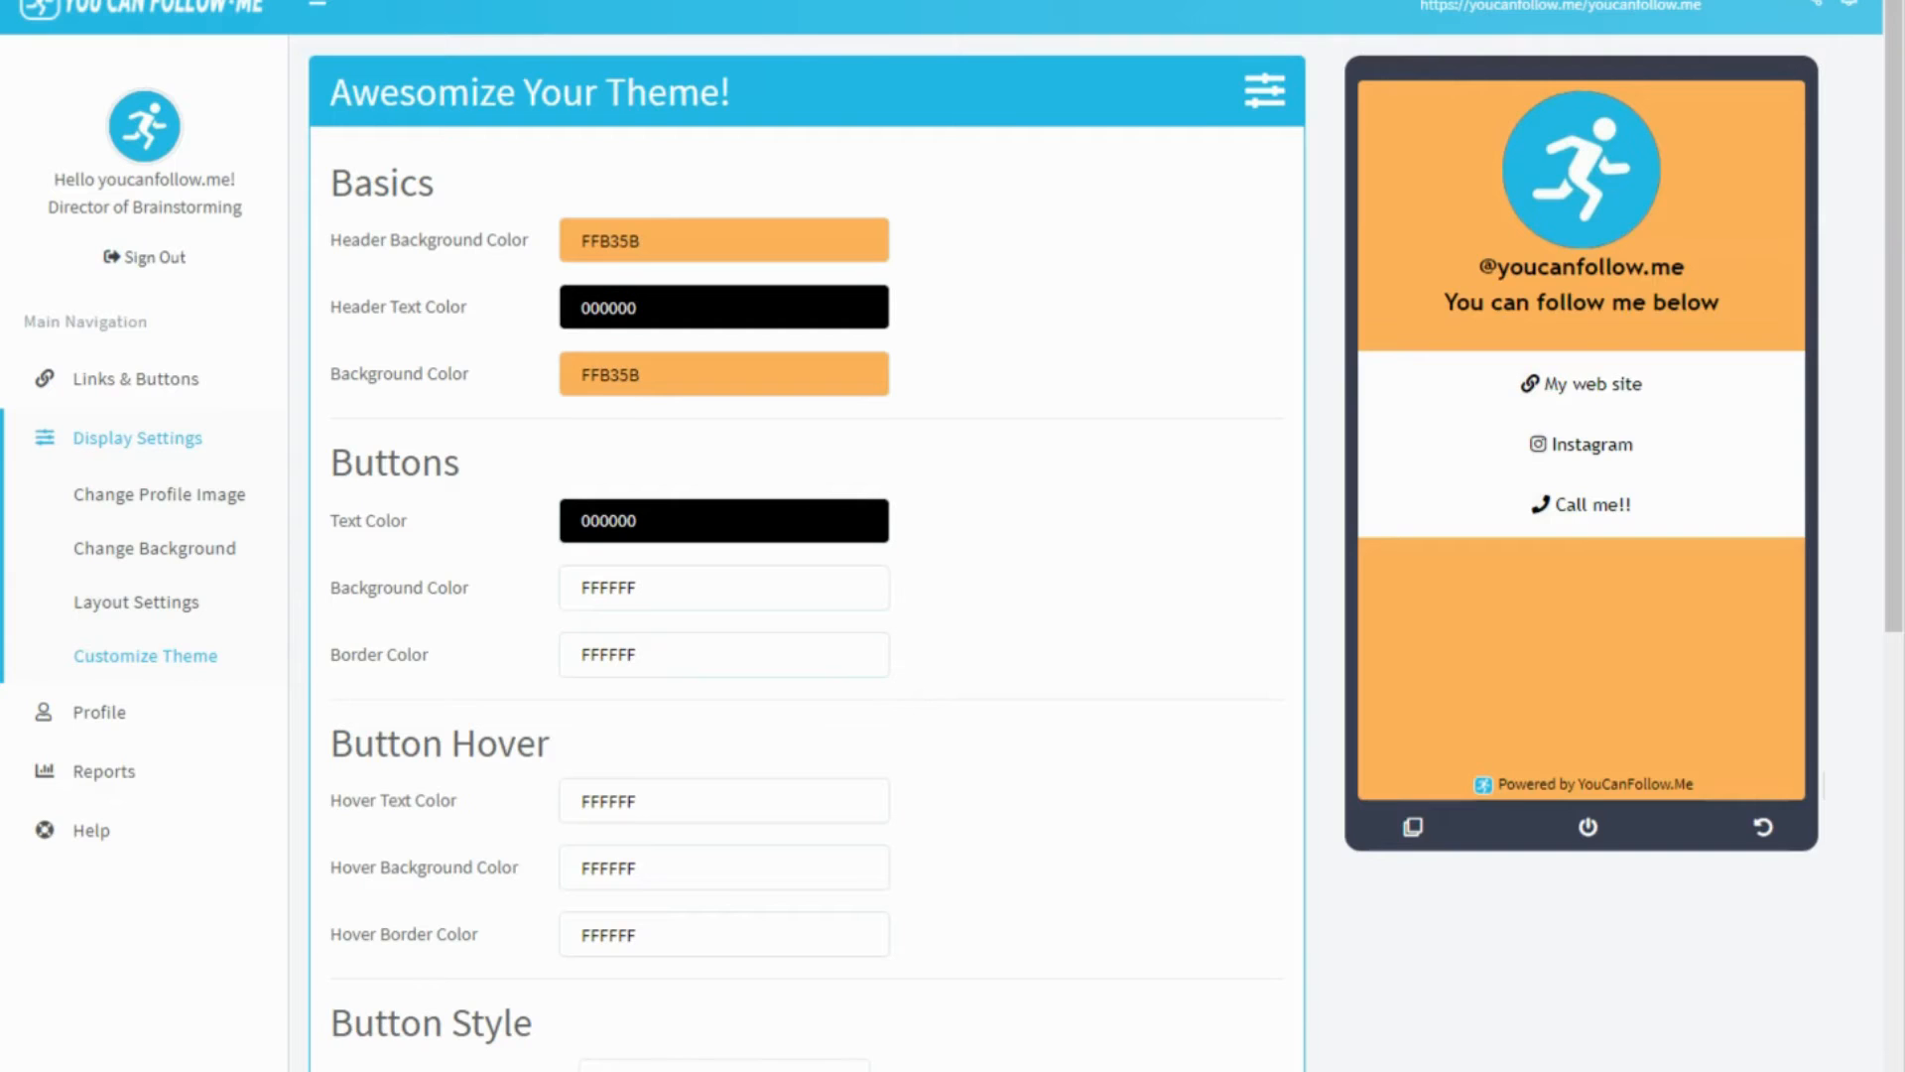
Set the background color of the buttons to bright blue 15D0FF
click(724, 587)
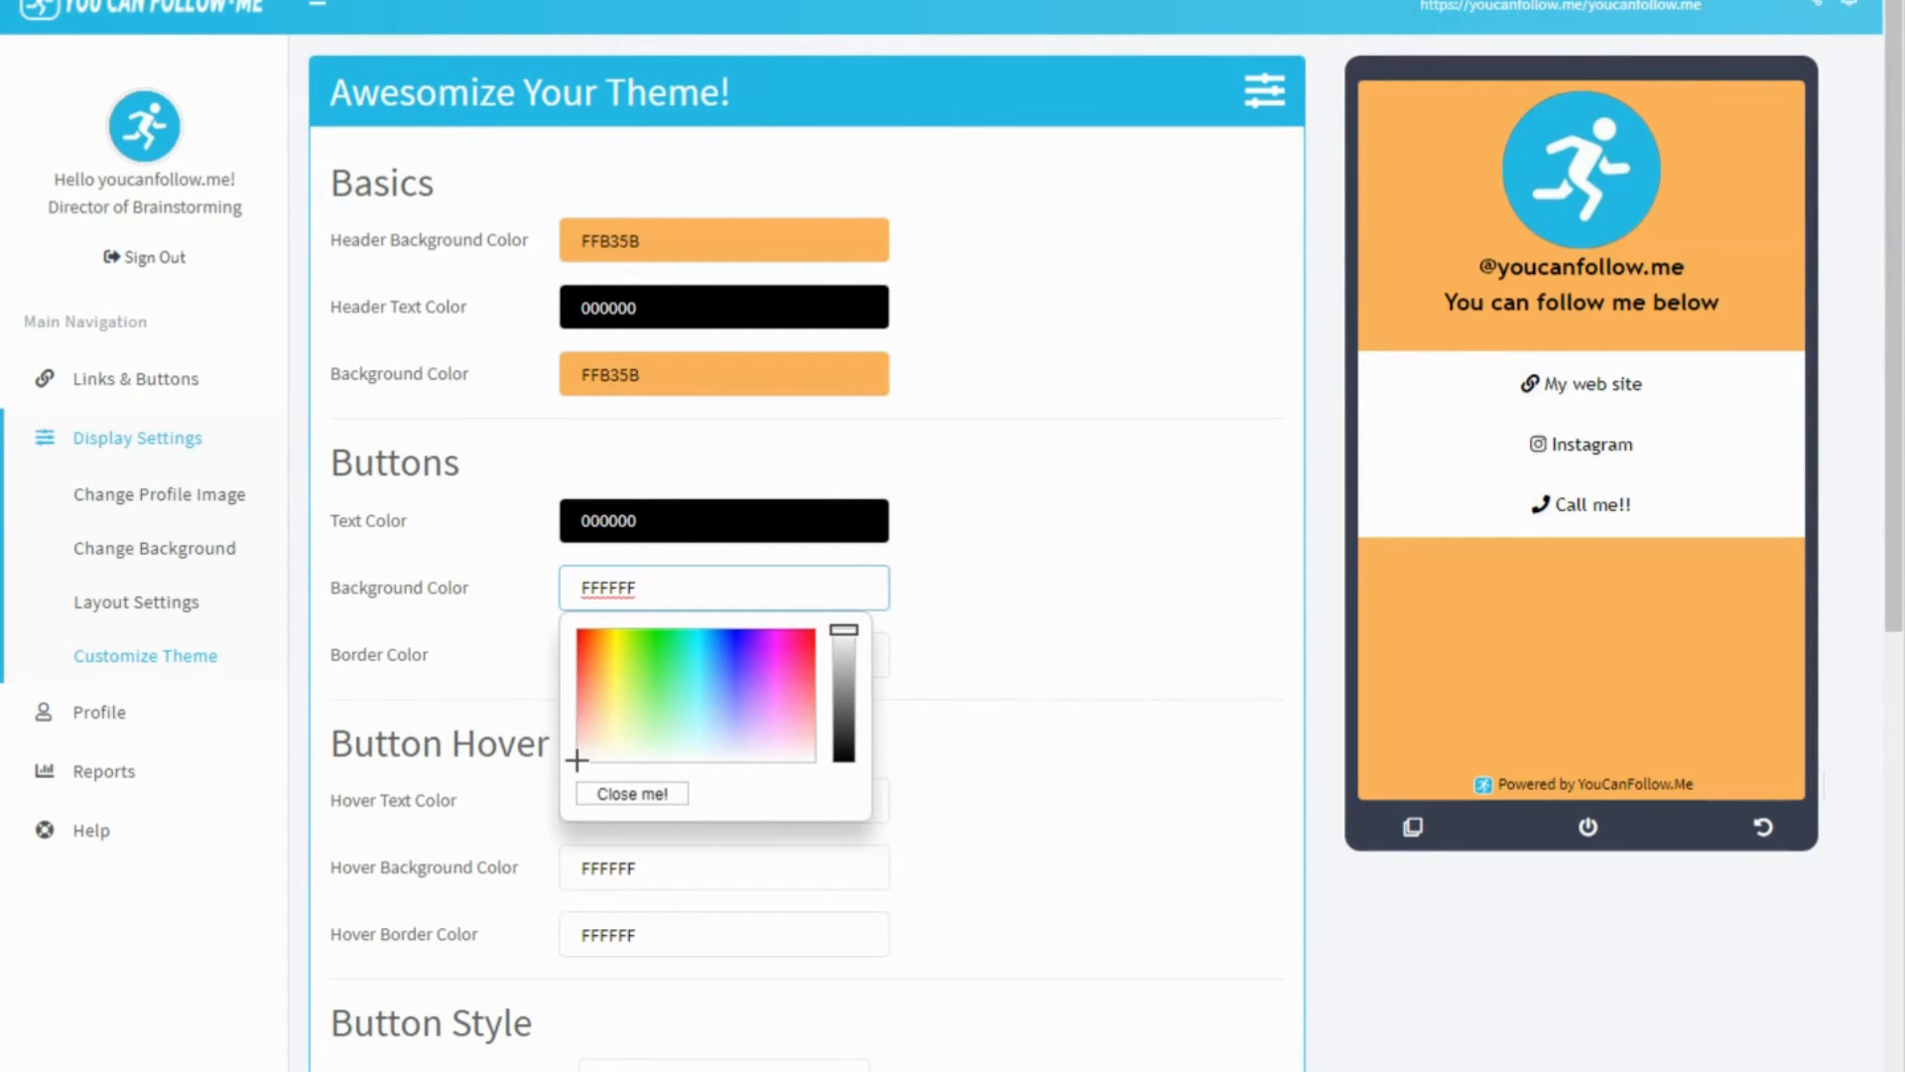
click(714, 648)
click(706, 644)
click(705, 641)
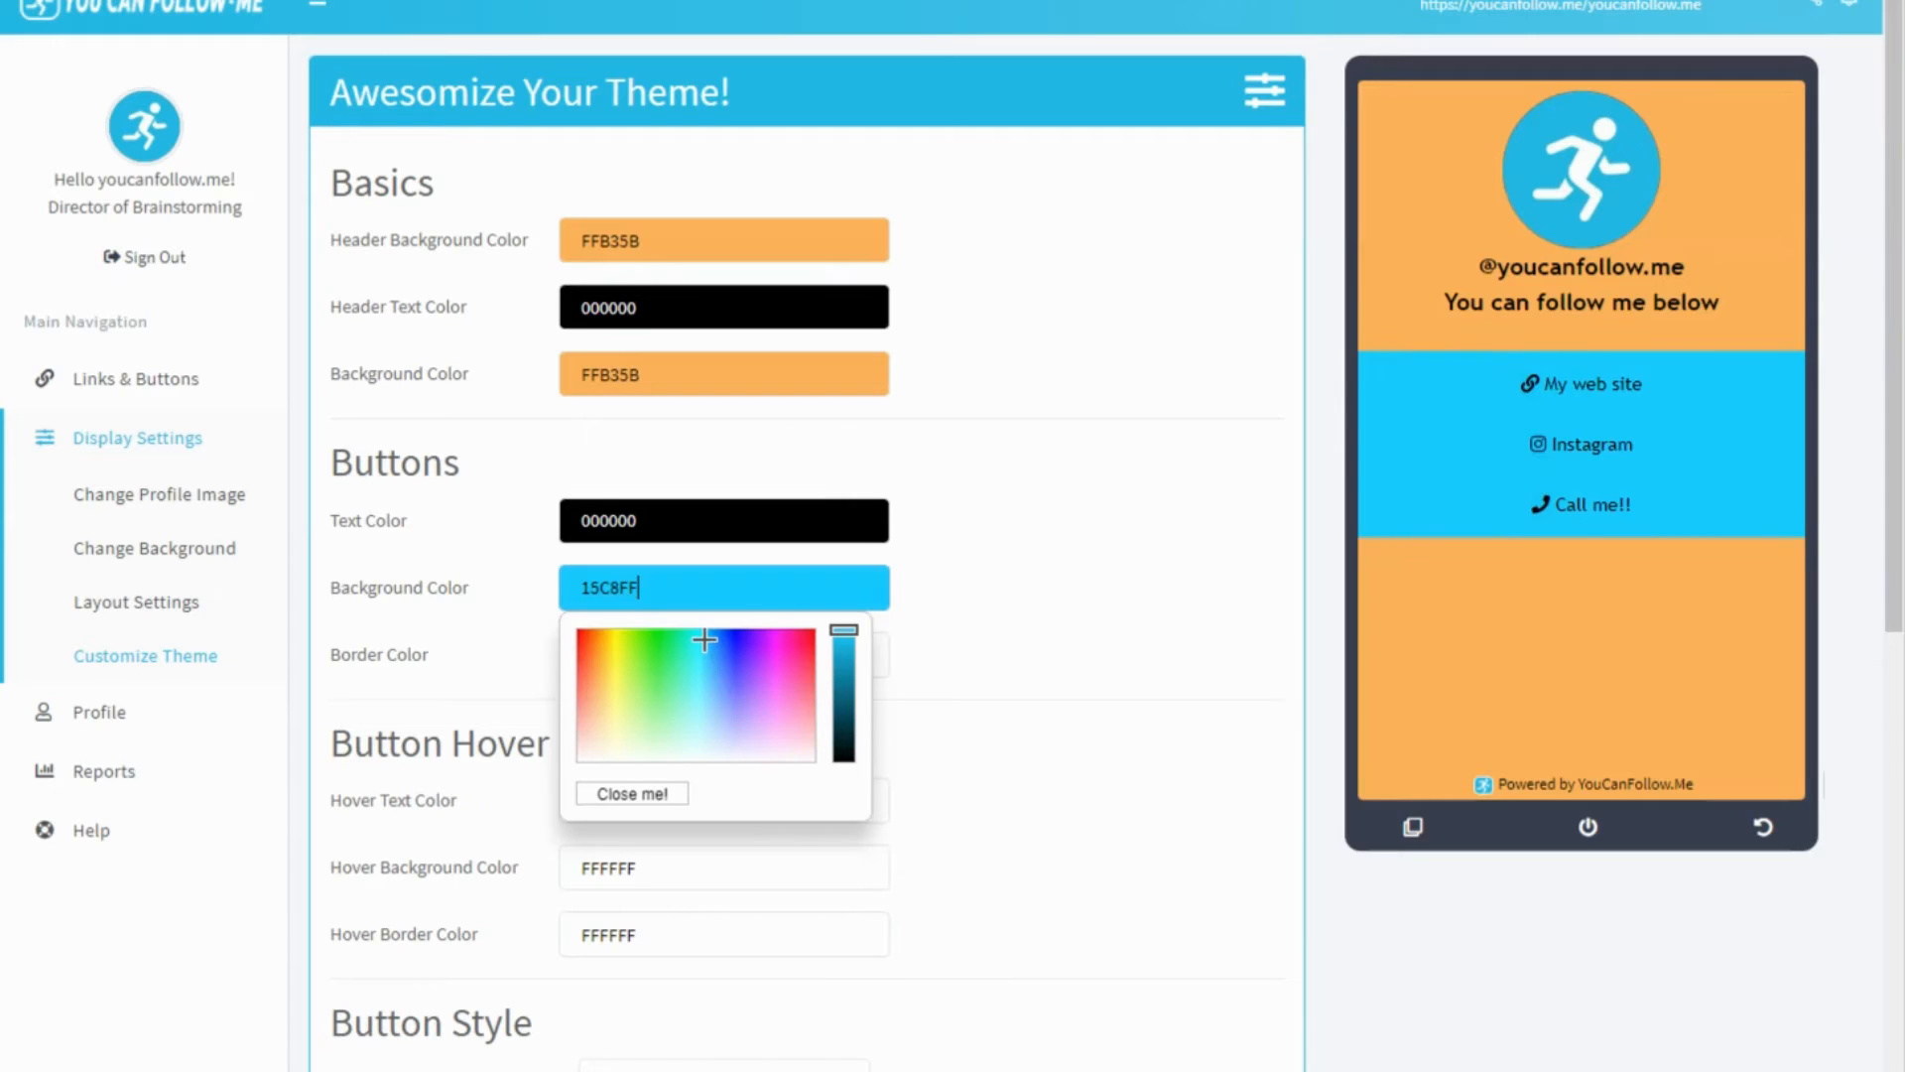
click(702, 639)
click(969, 600)
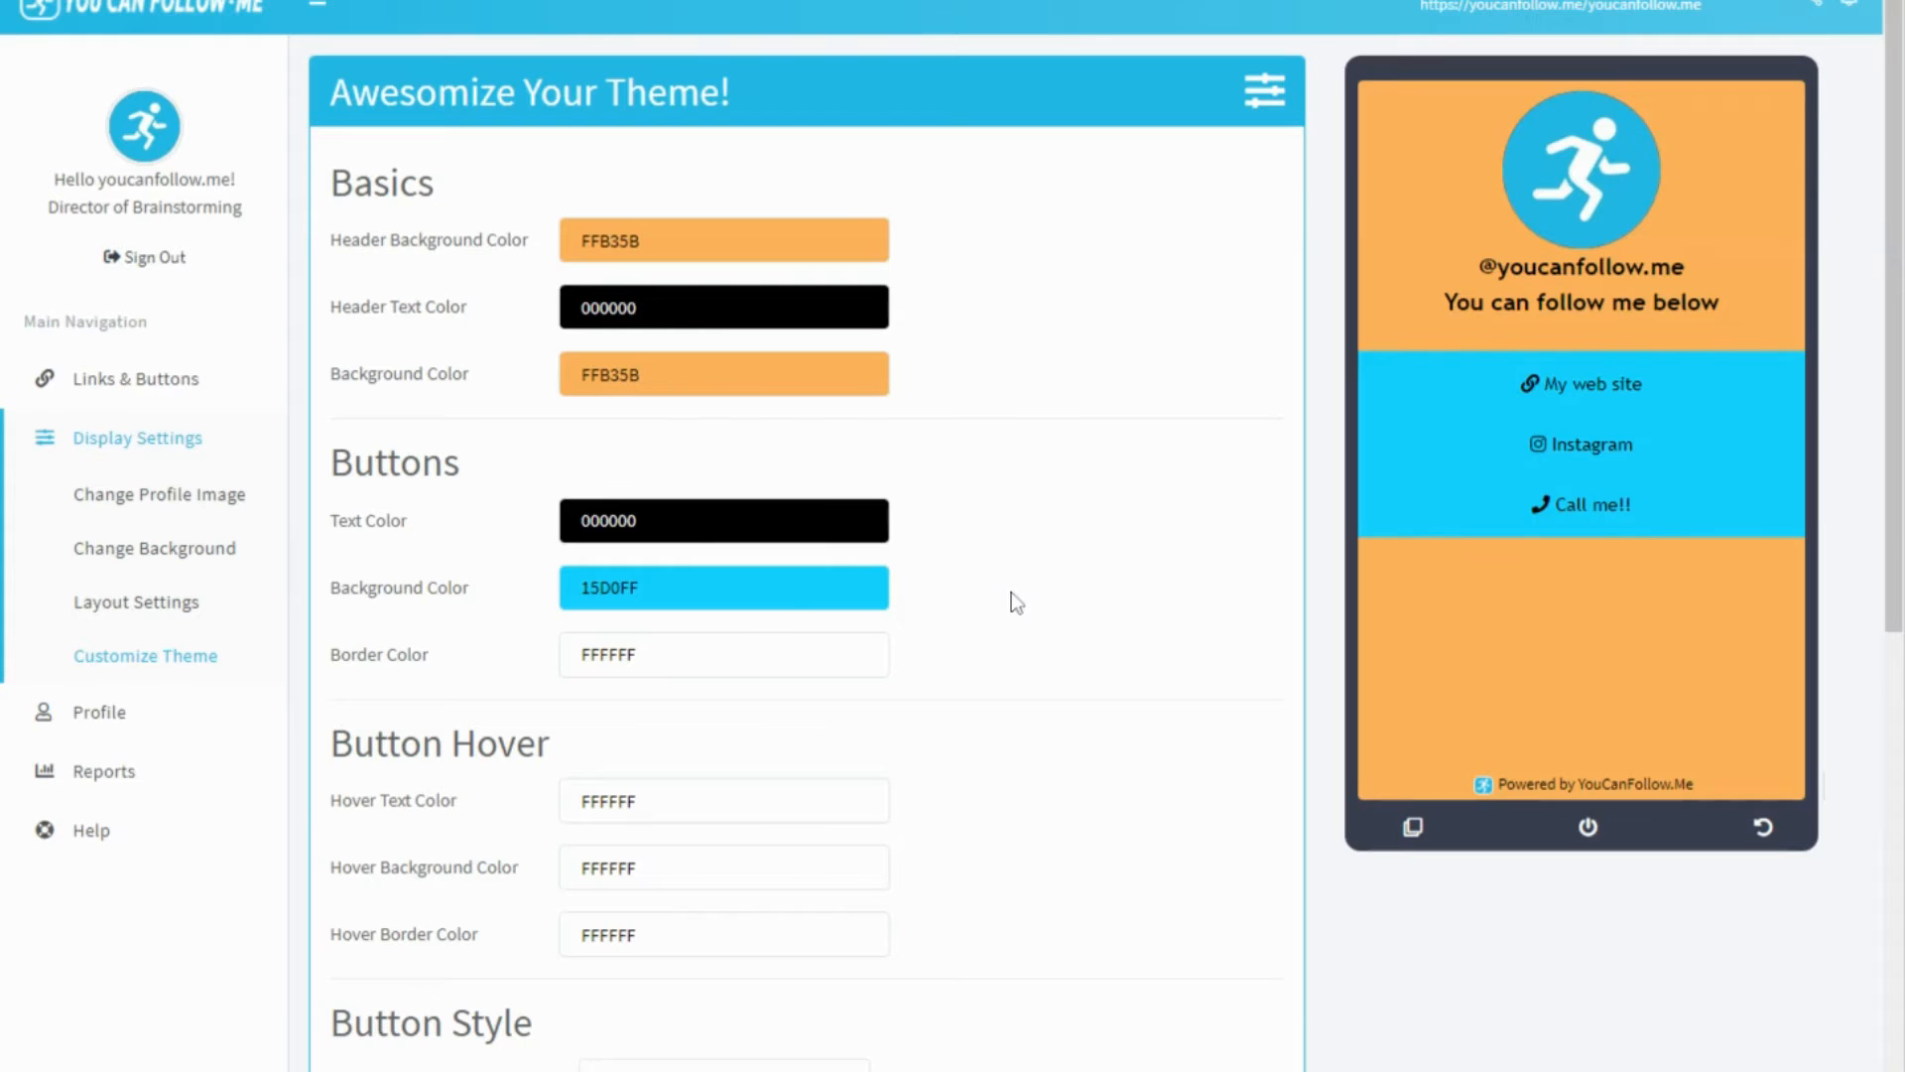
Set the border thickness in the button style to 1px
scroll(1064, 521, down, 1)
scroll(1027, 413, down, 2)
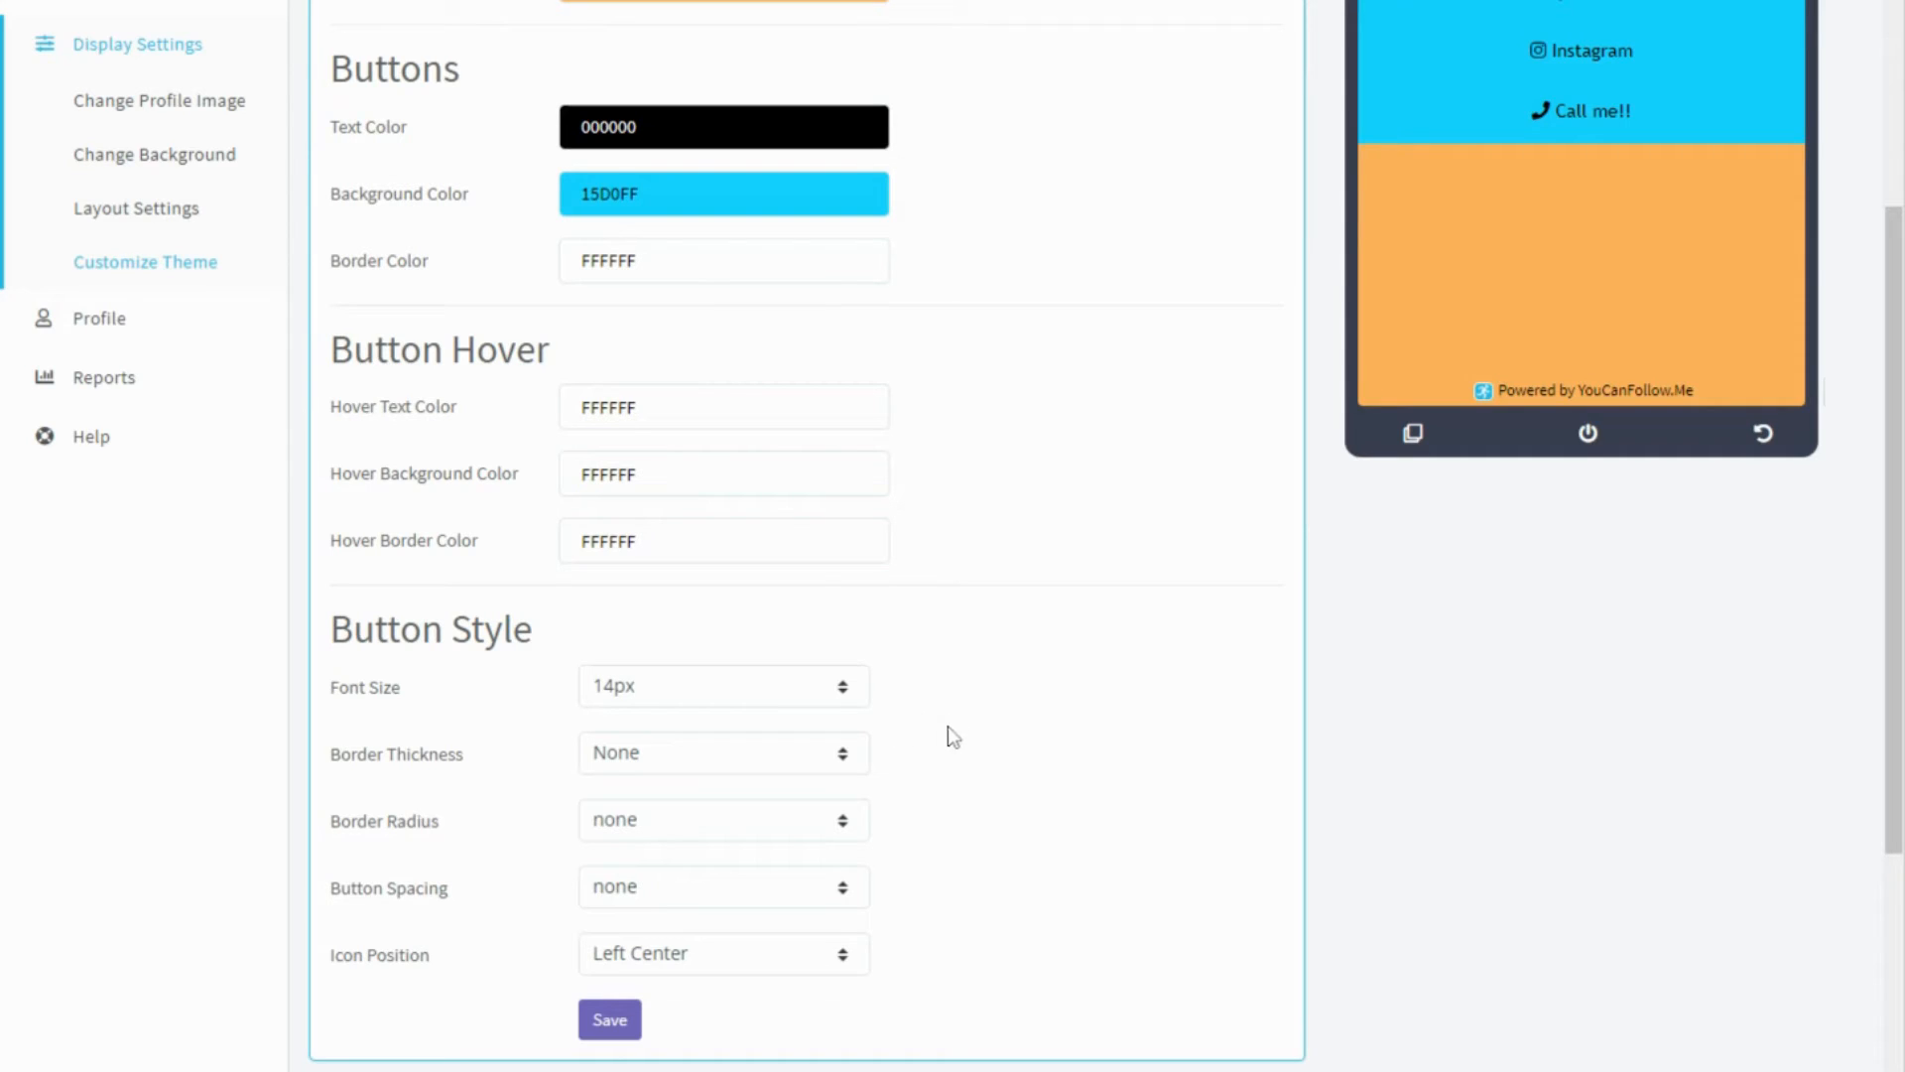
click(716, 752)
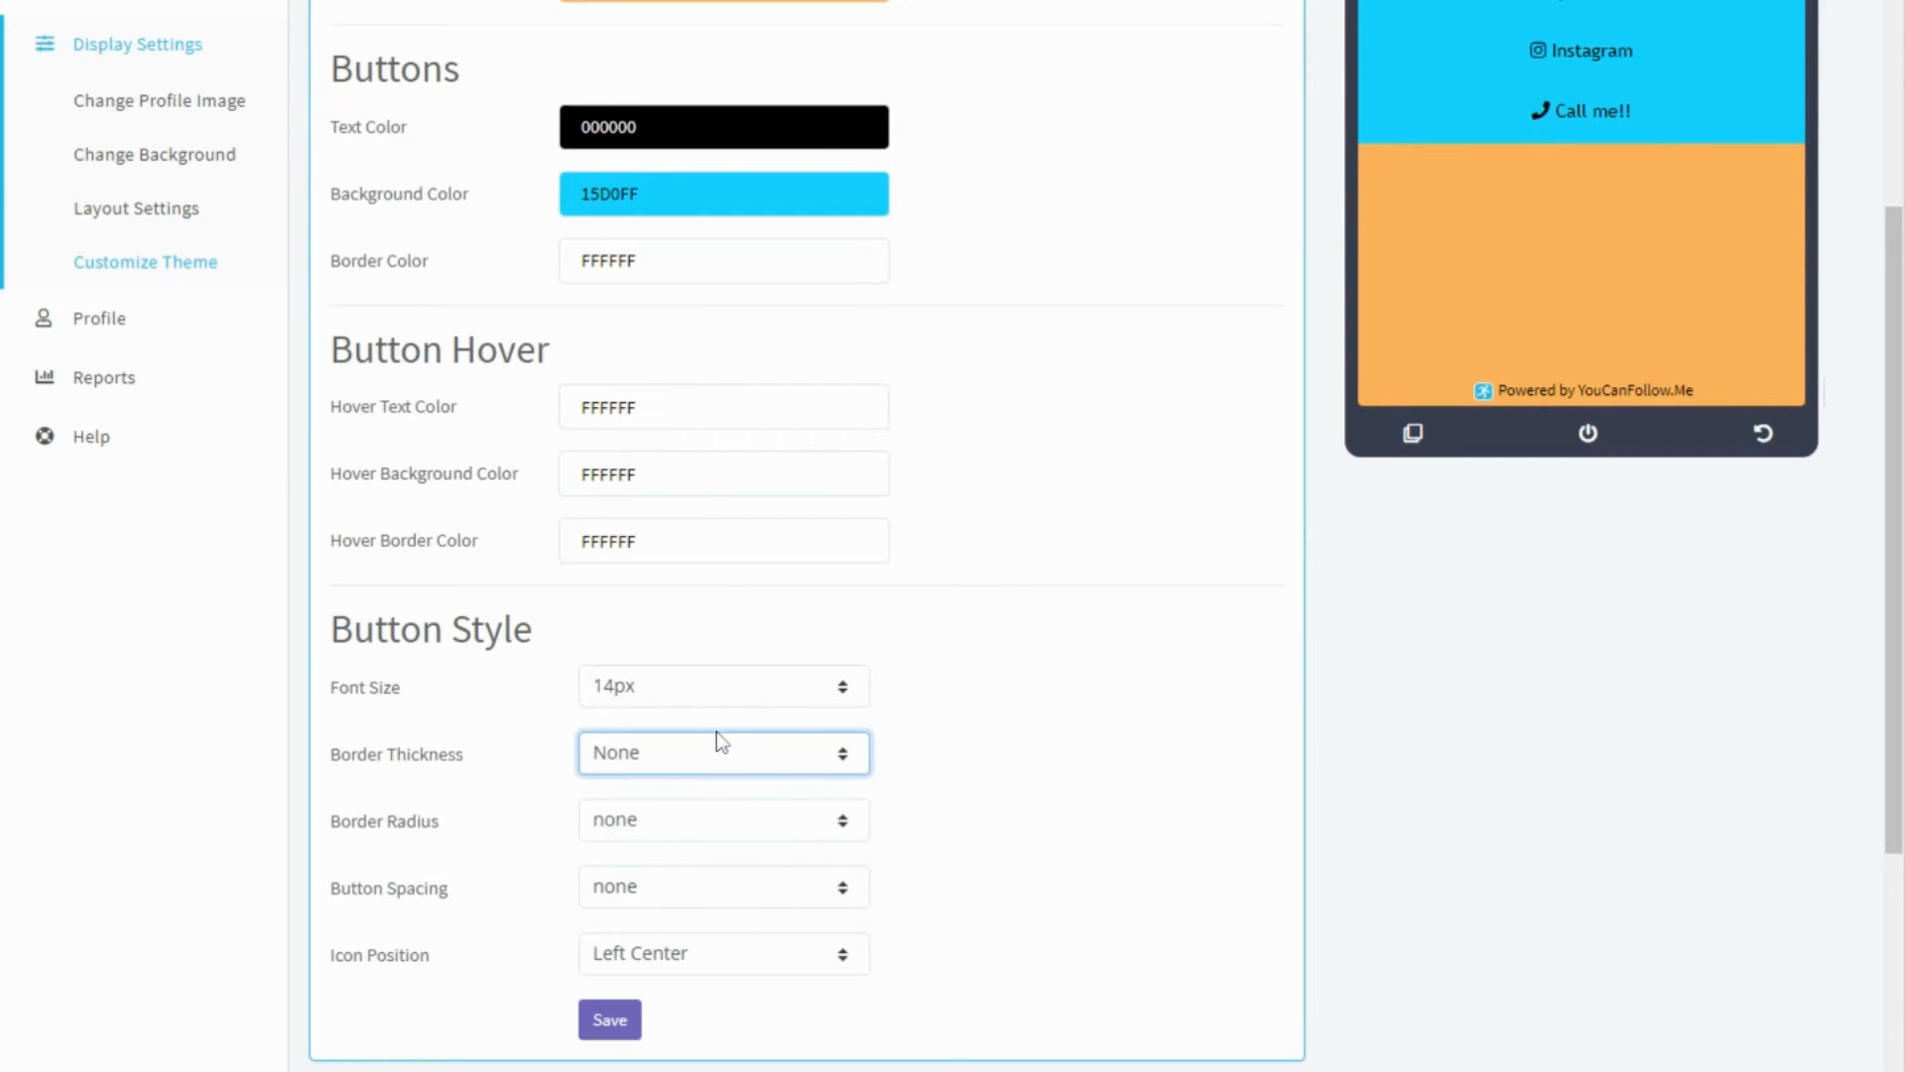
key(Down)
Round the button corners by setting the border radius to 50px
scroll(1072, 564, up, 1)
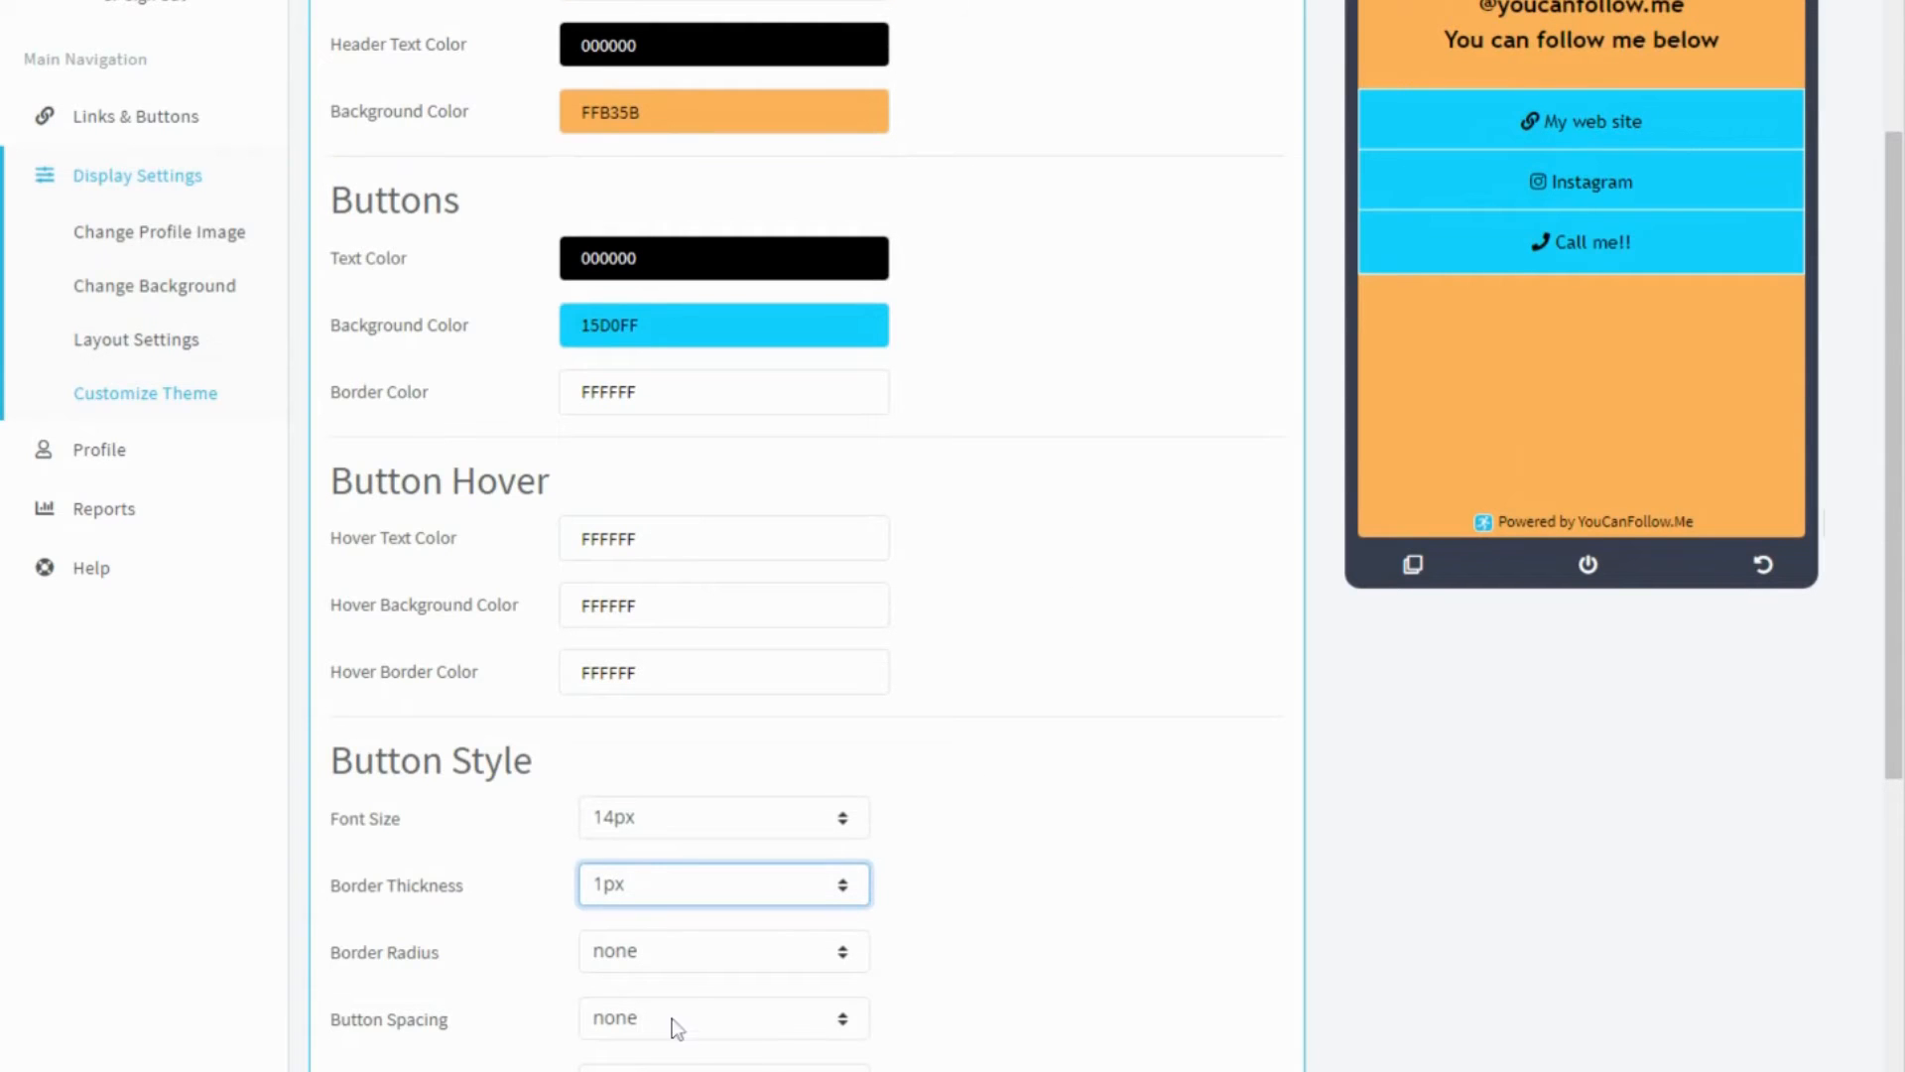
click(692, 967)
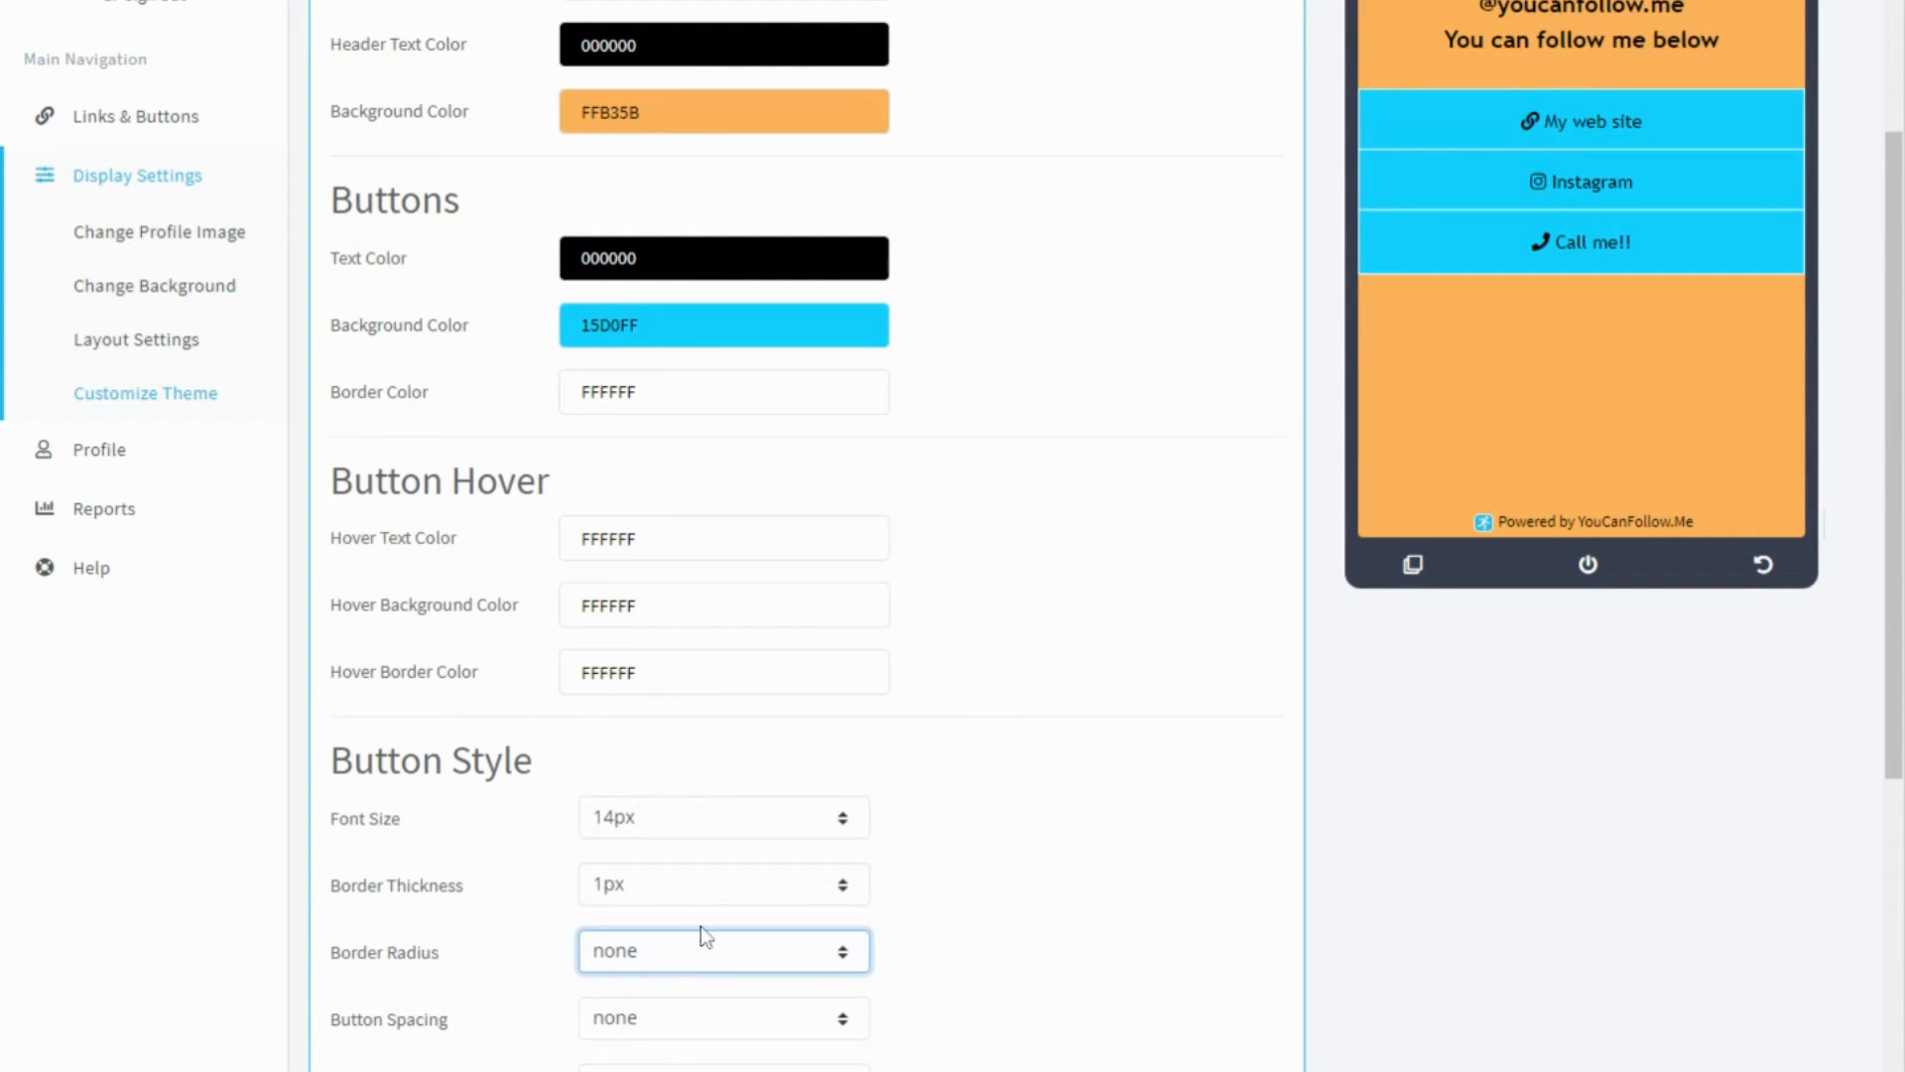
click(666, 932)
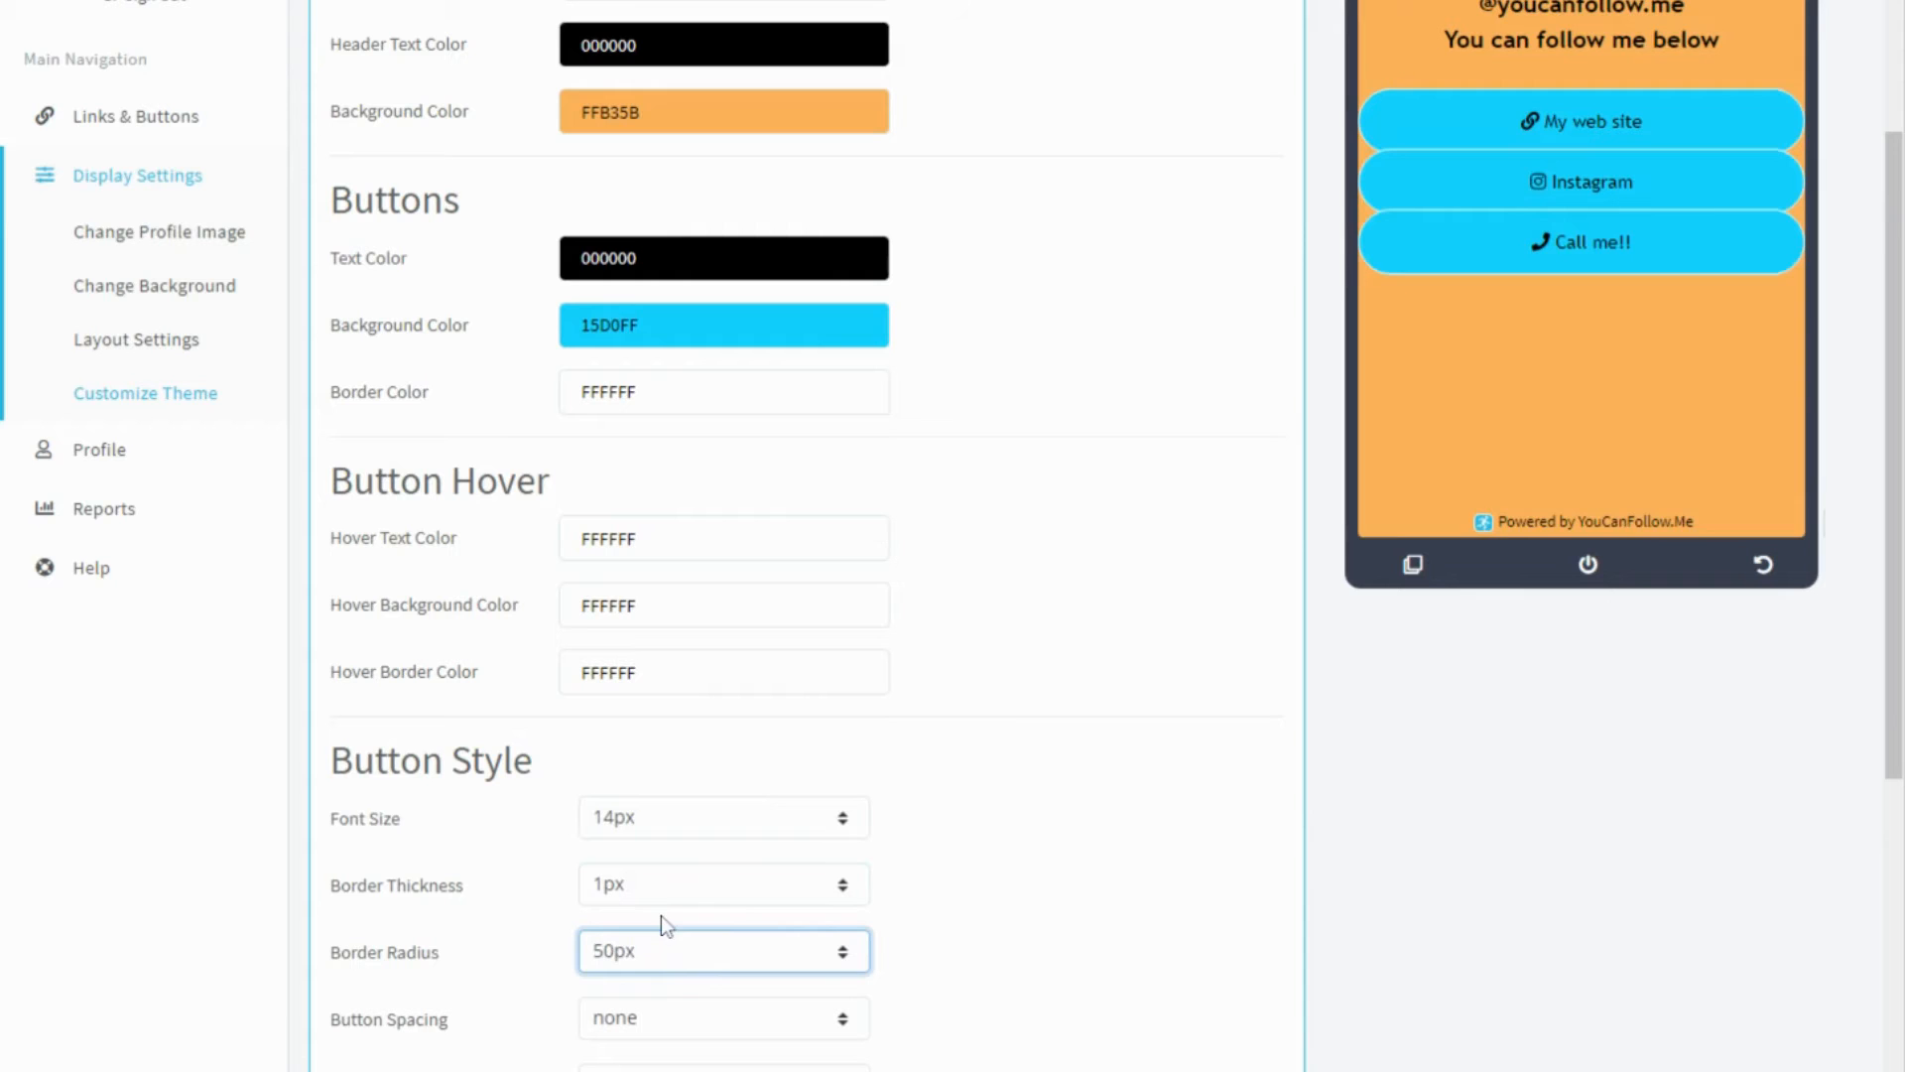
click(1125, 822)
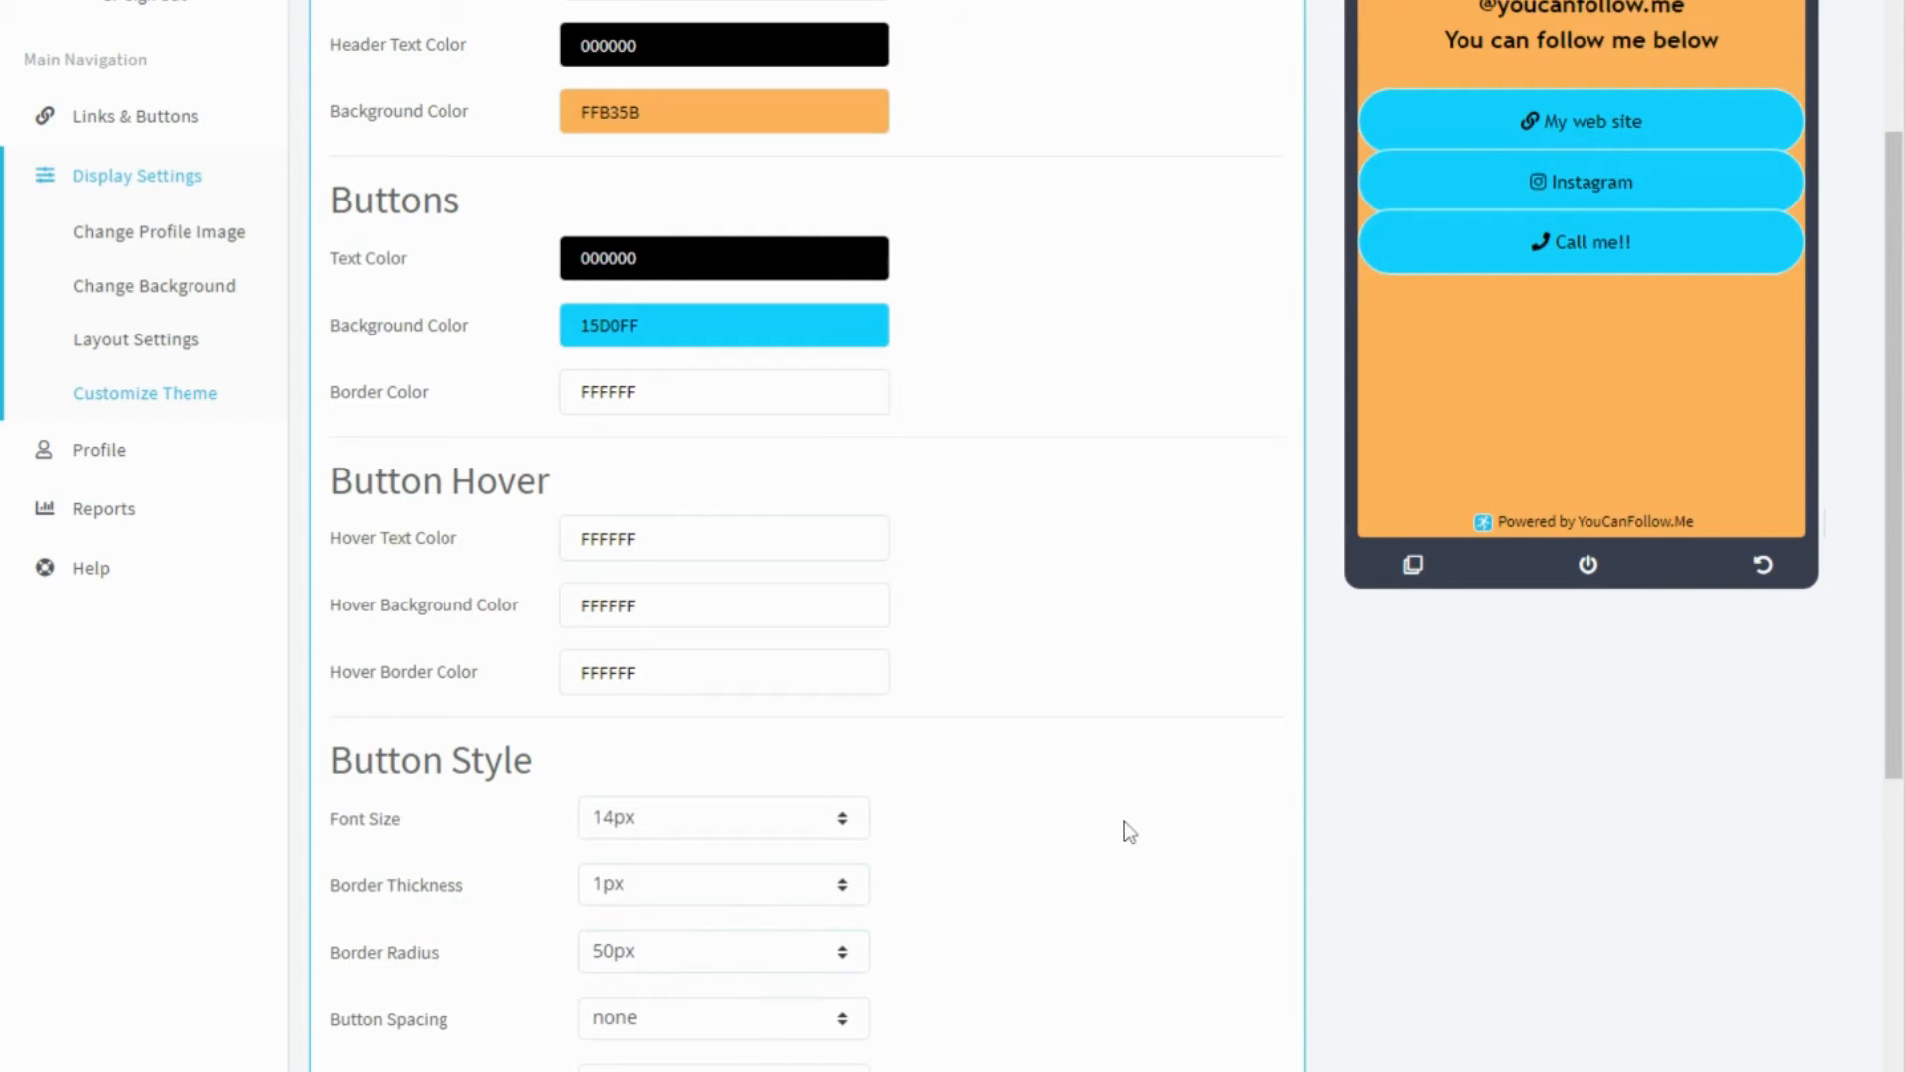
Set the button spacing to 15px to separate the link buttons
scroll(1052, 832, down, 2)
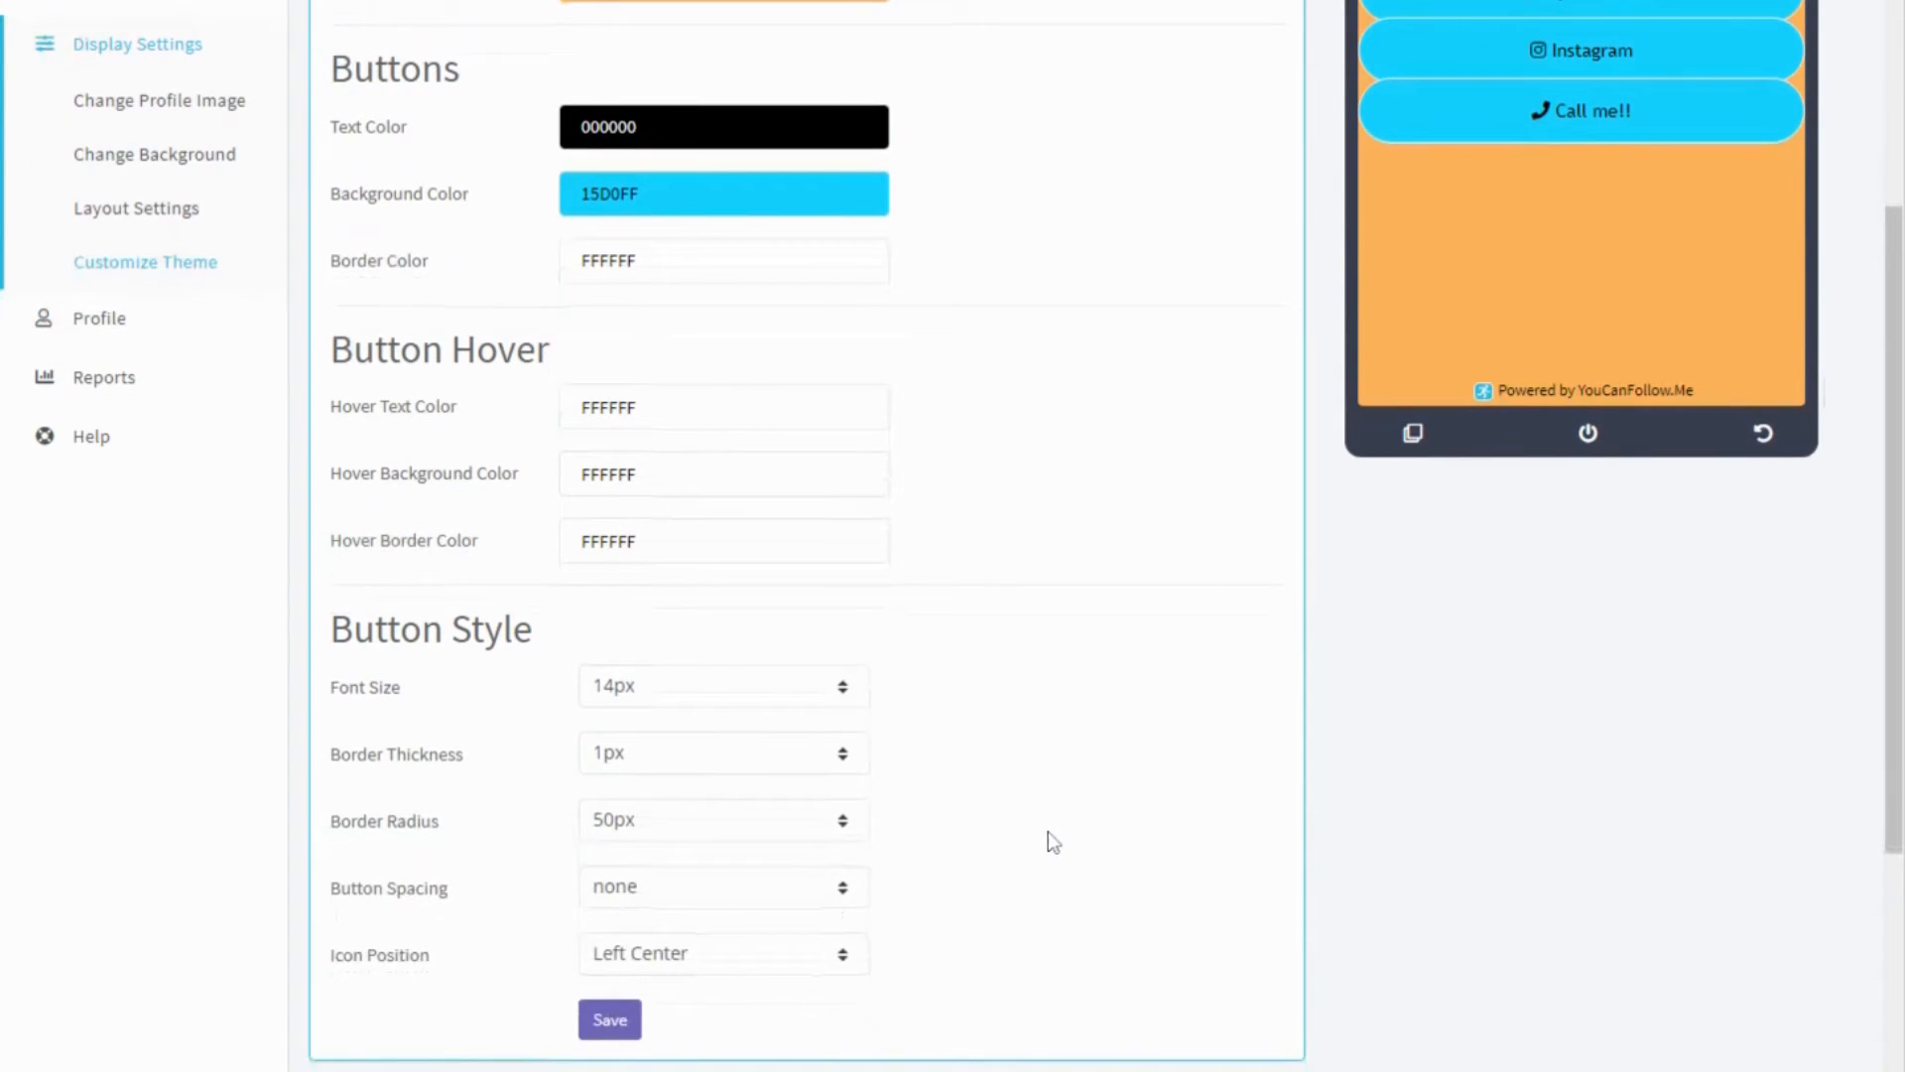
click(749, 878)
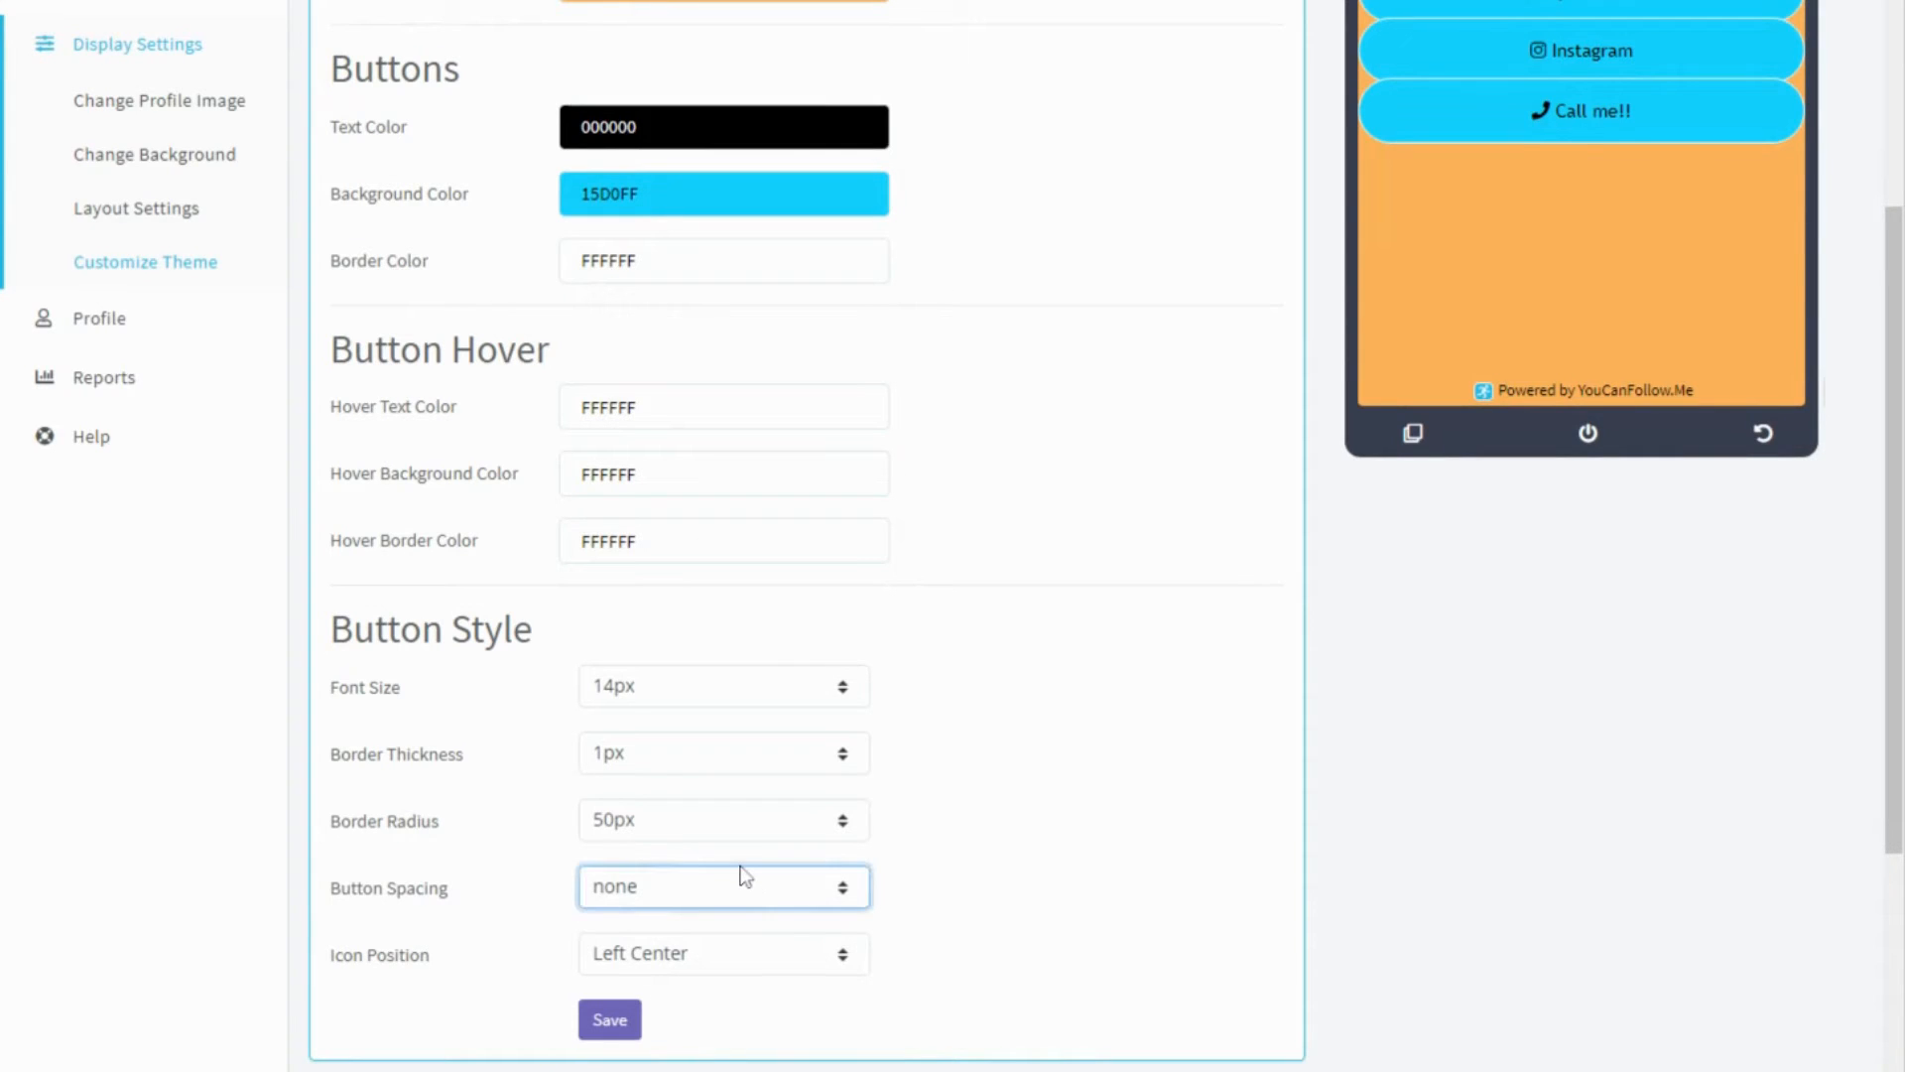
click(714, 694)
scroll(1096, 774, up, 2)
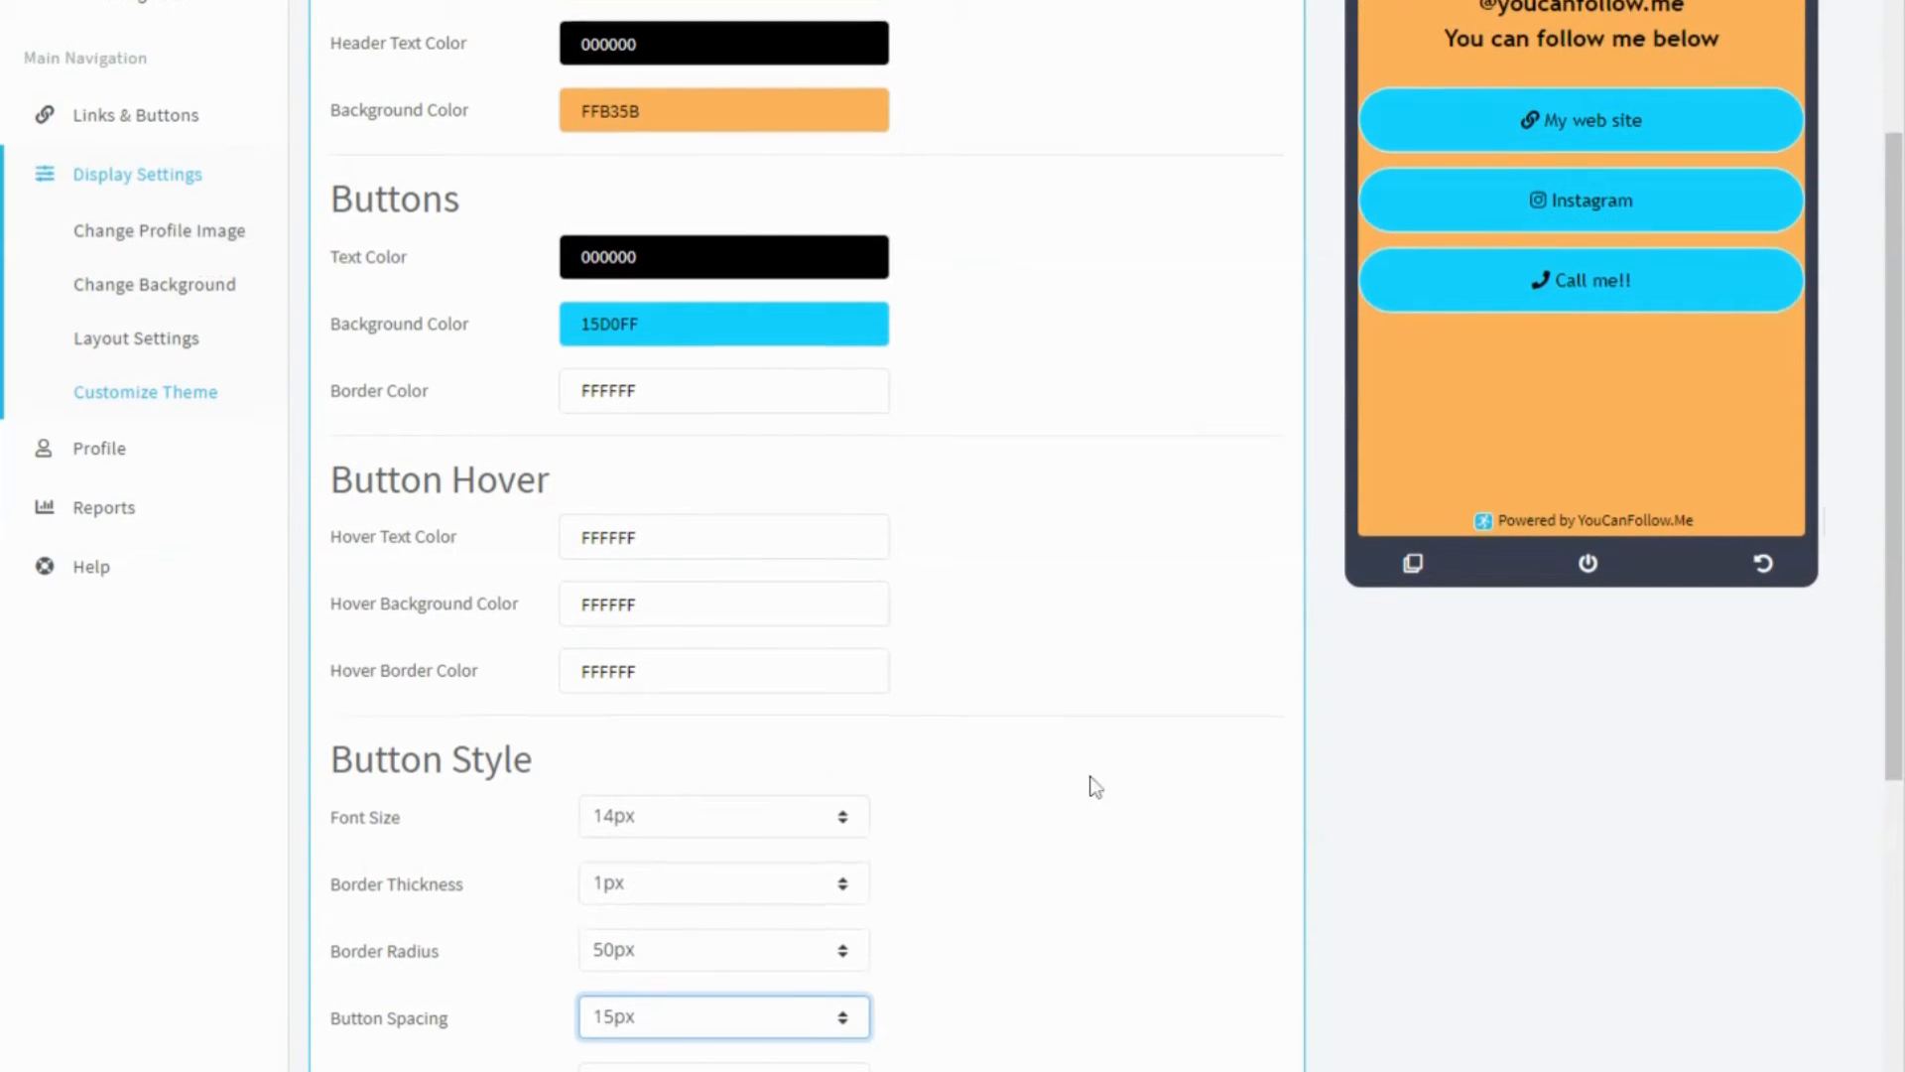
scroll(1087, 783, down, 2)
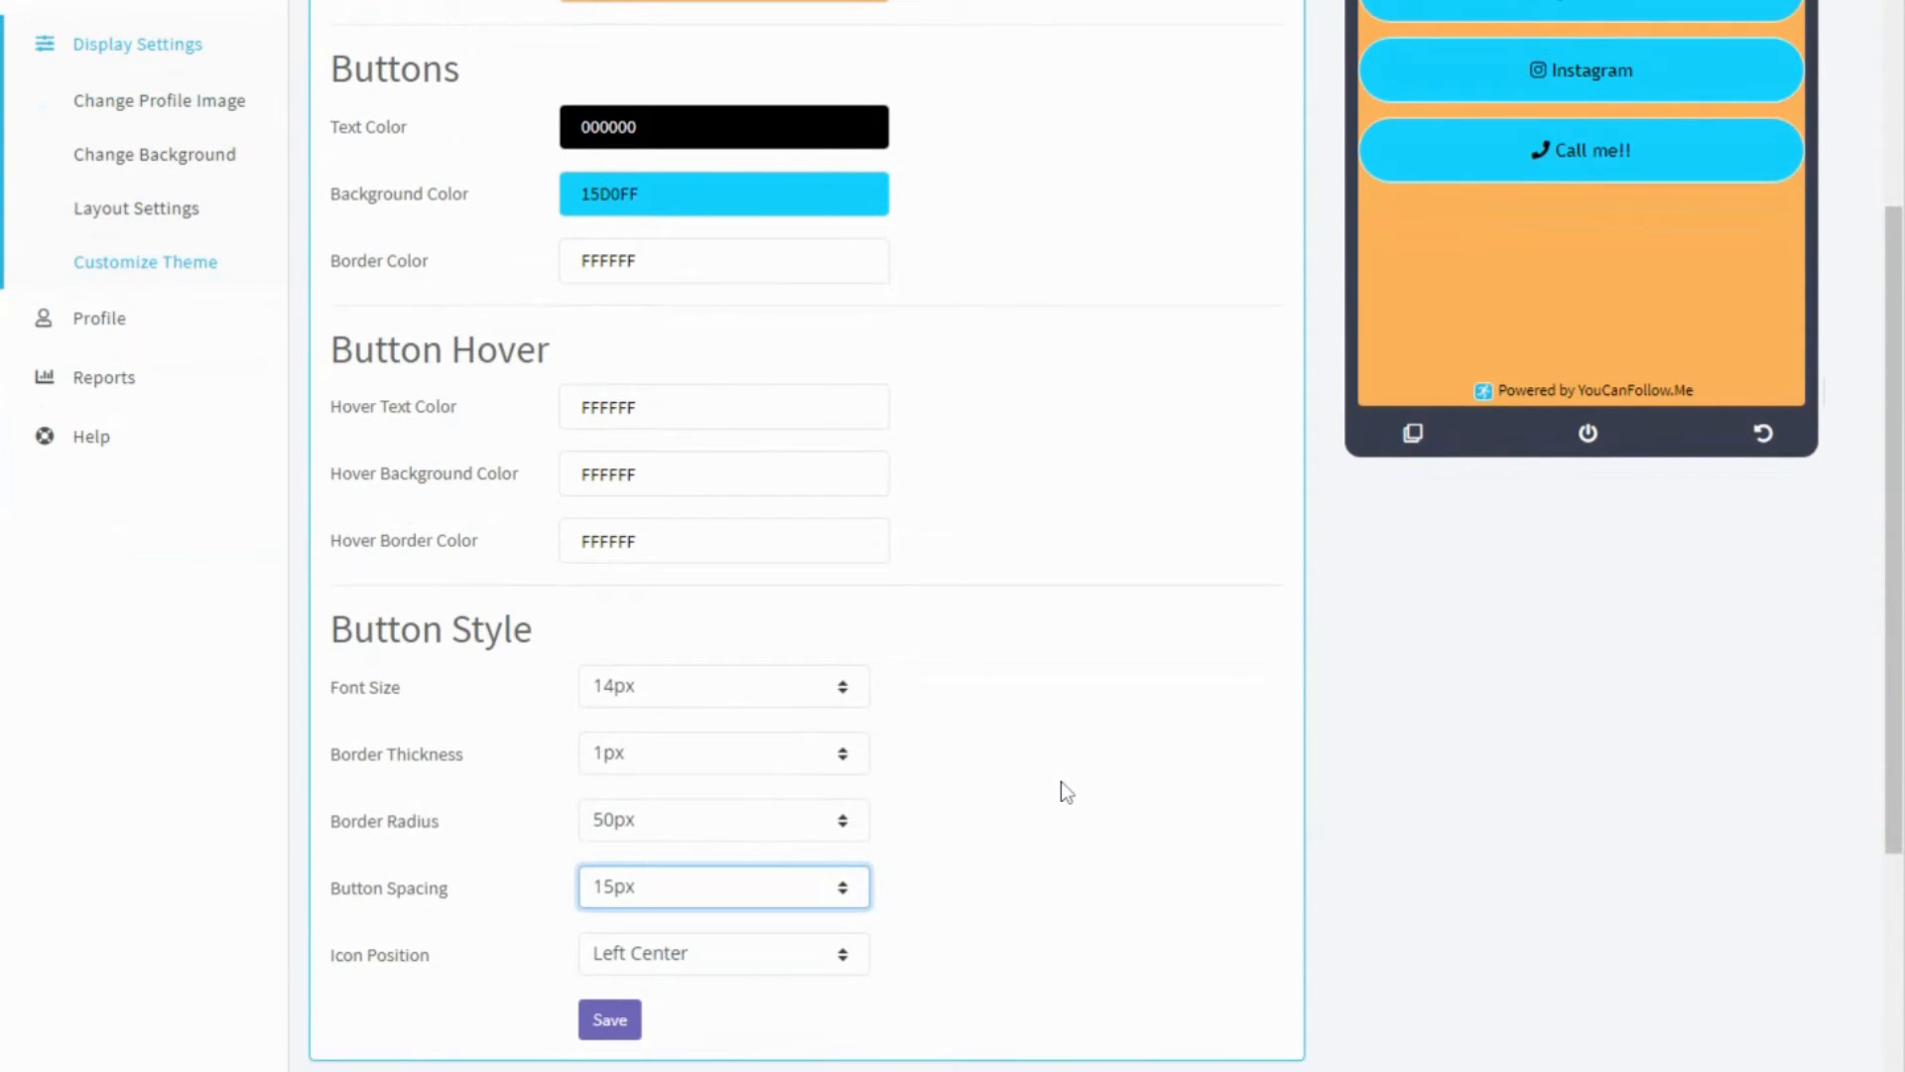
Set the button font size to 26px and the border thickness to 3px
click(684, 655)
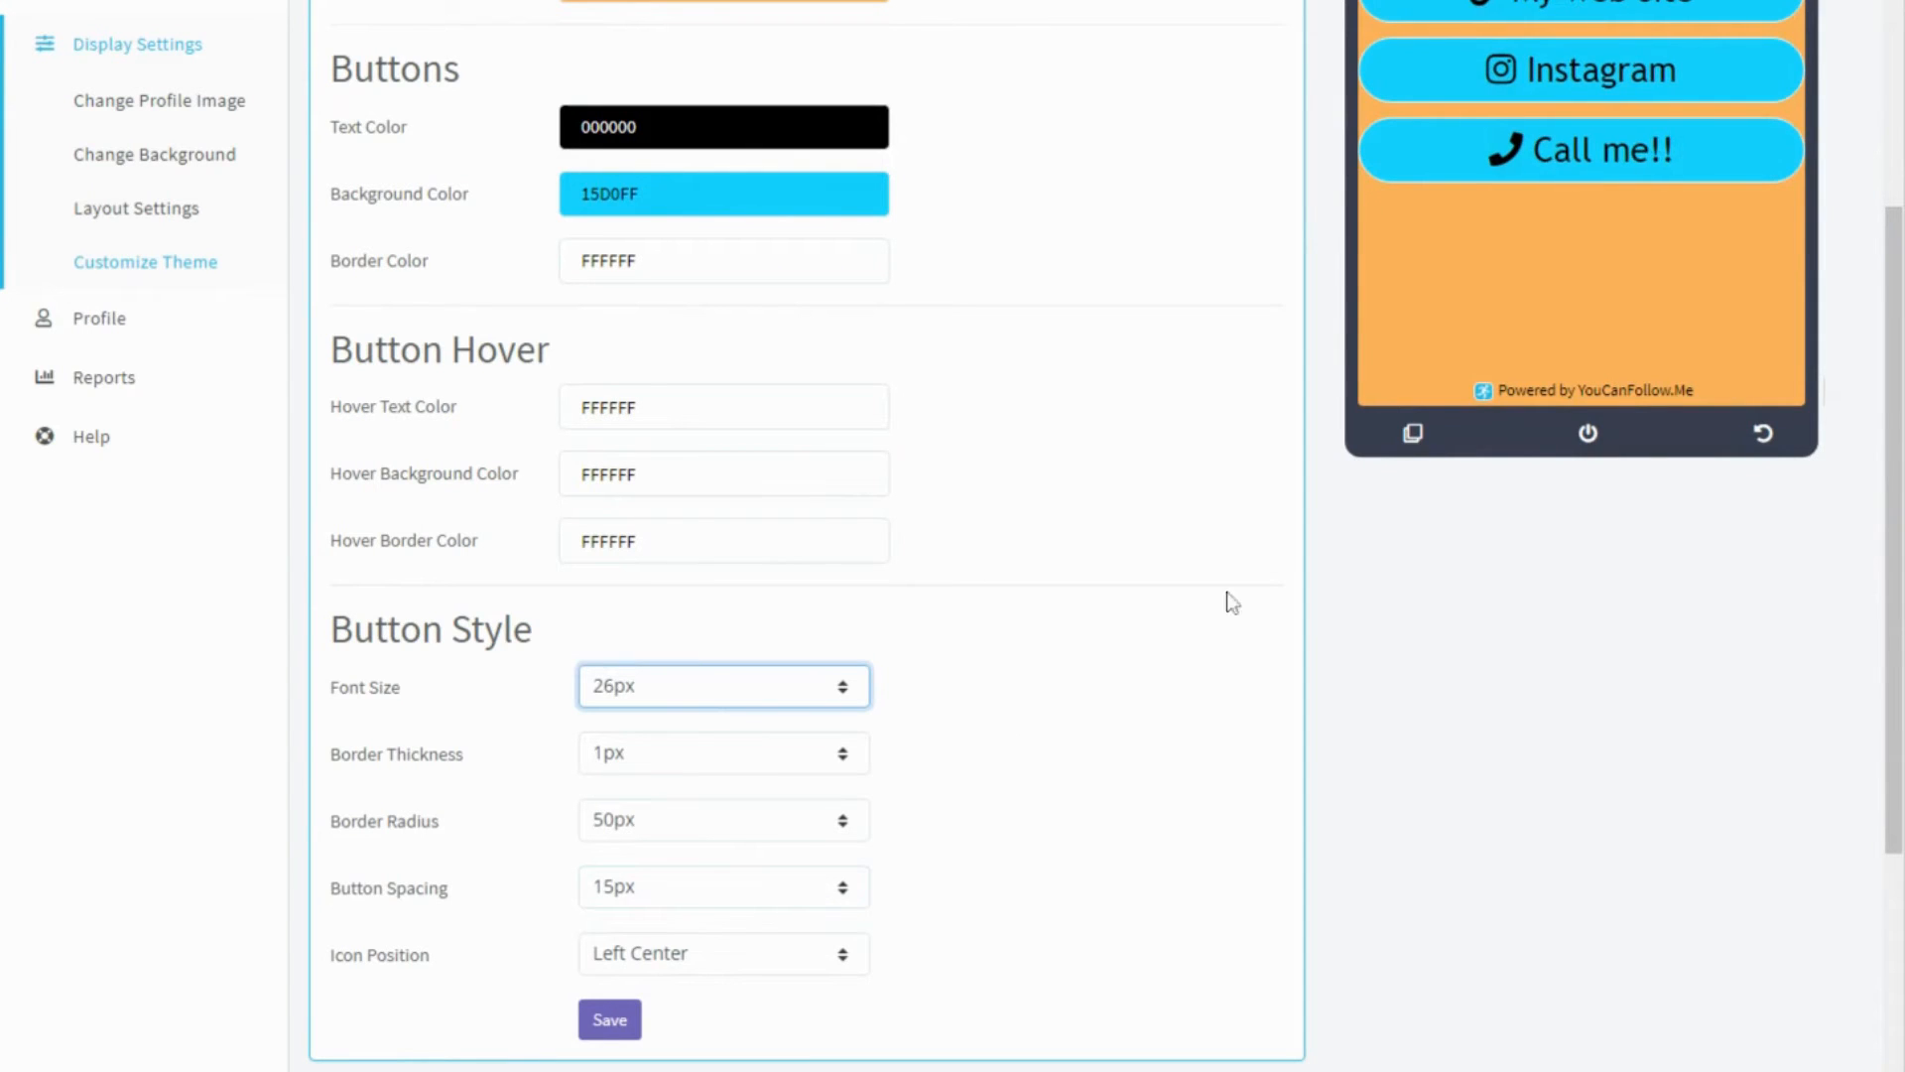
scroll(1171, 794, up, 1)
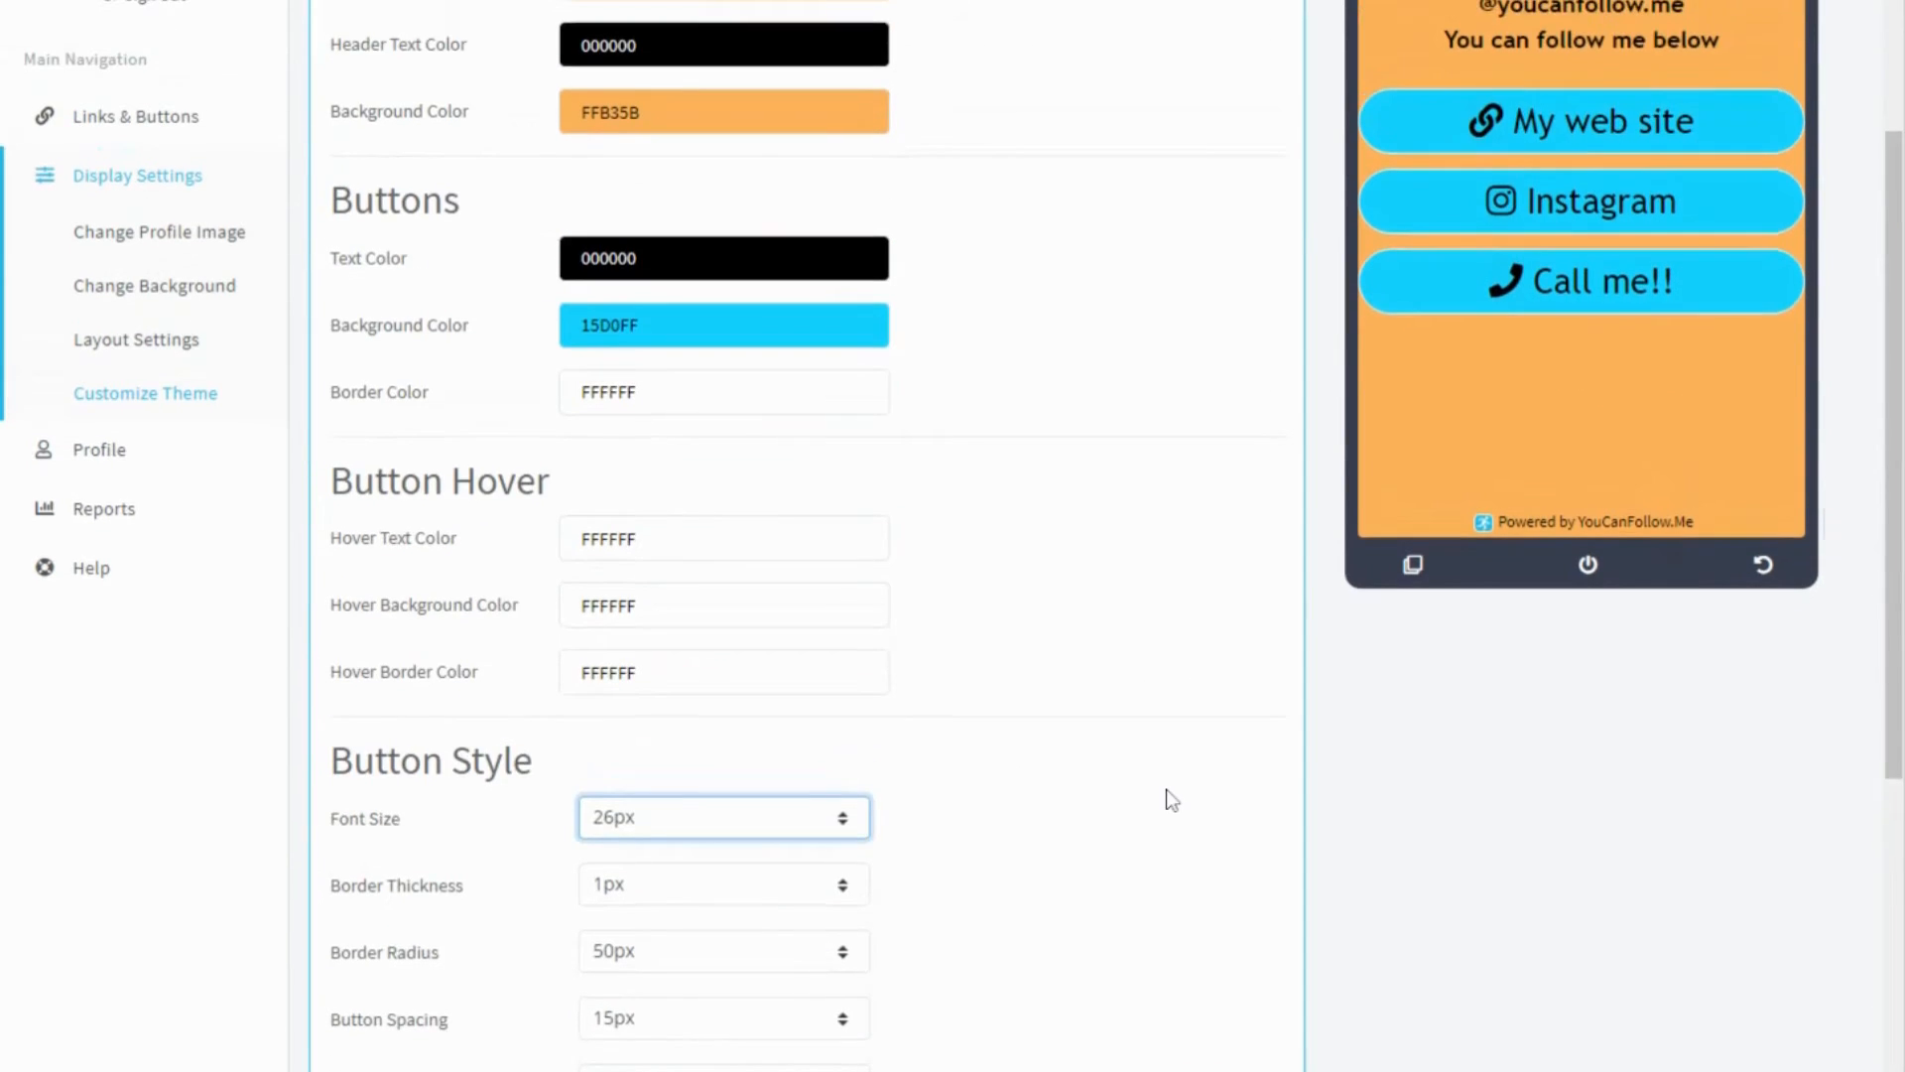
click(655, 883)
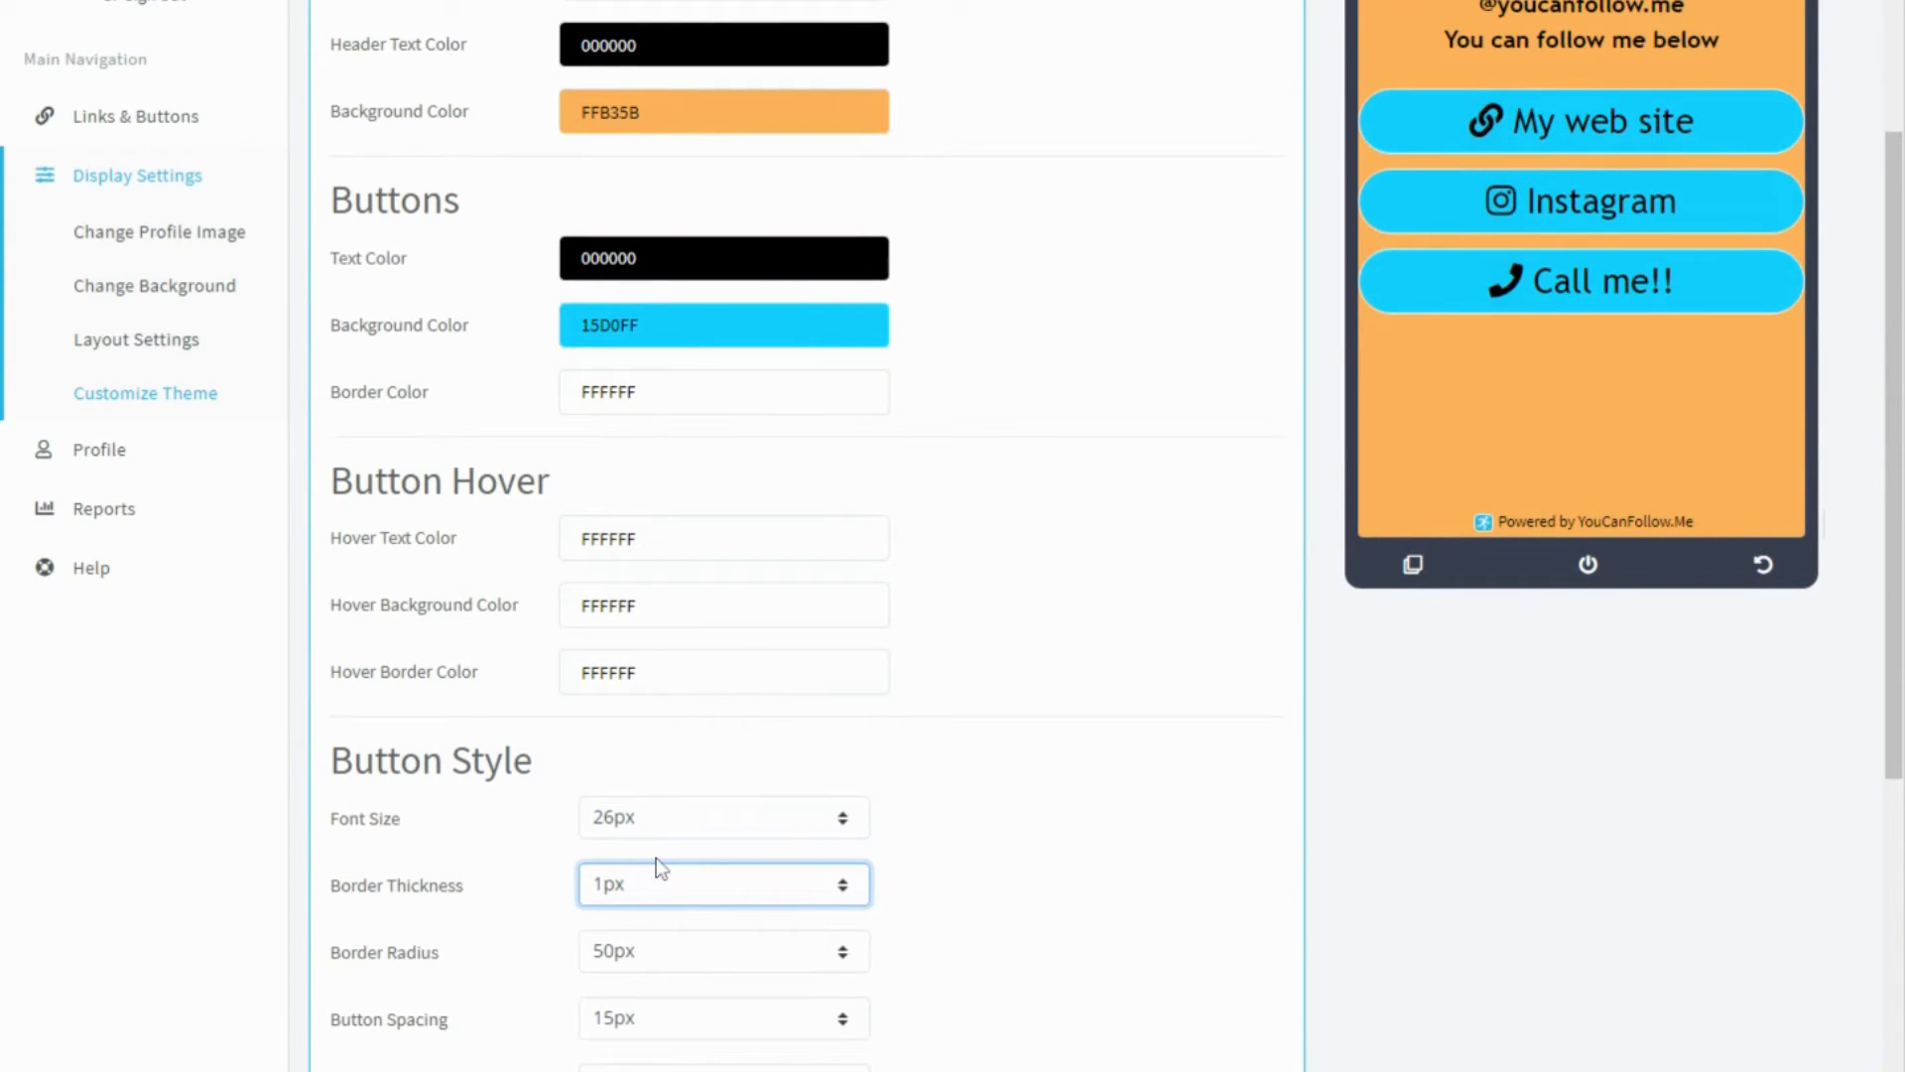
click(654, 884)
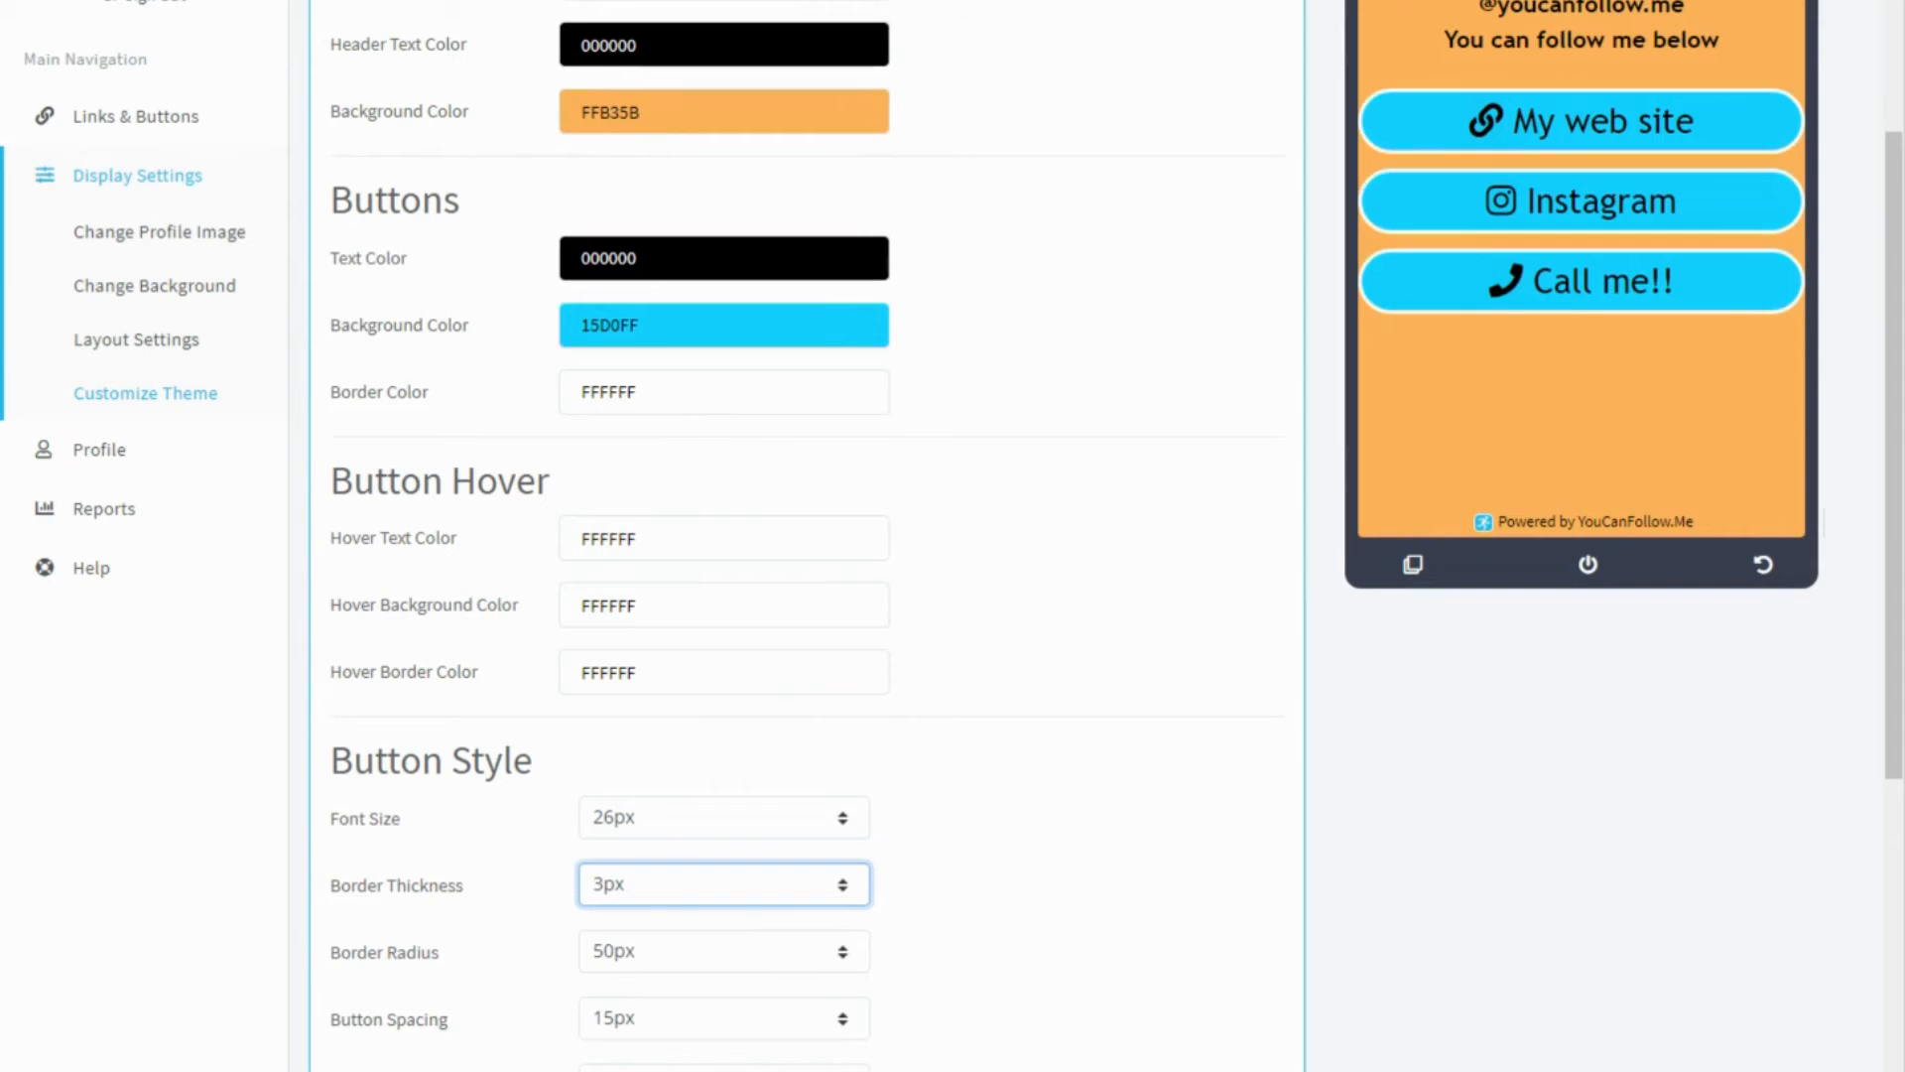
click(1120, 791)
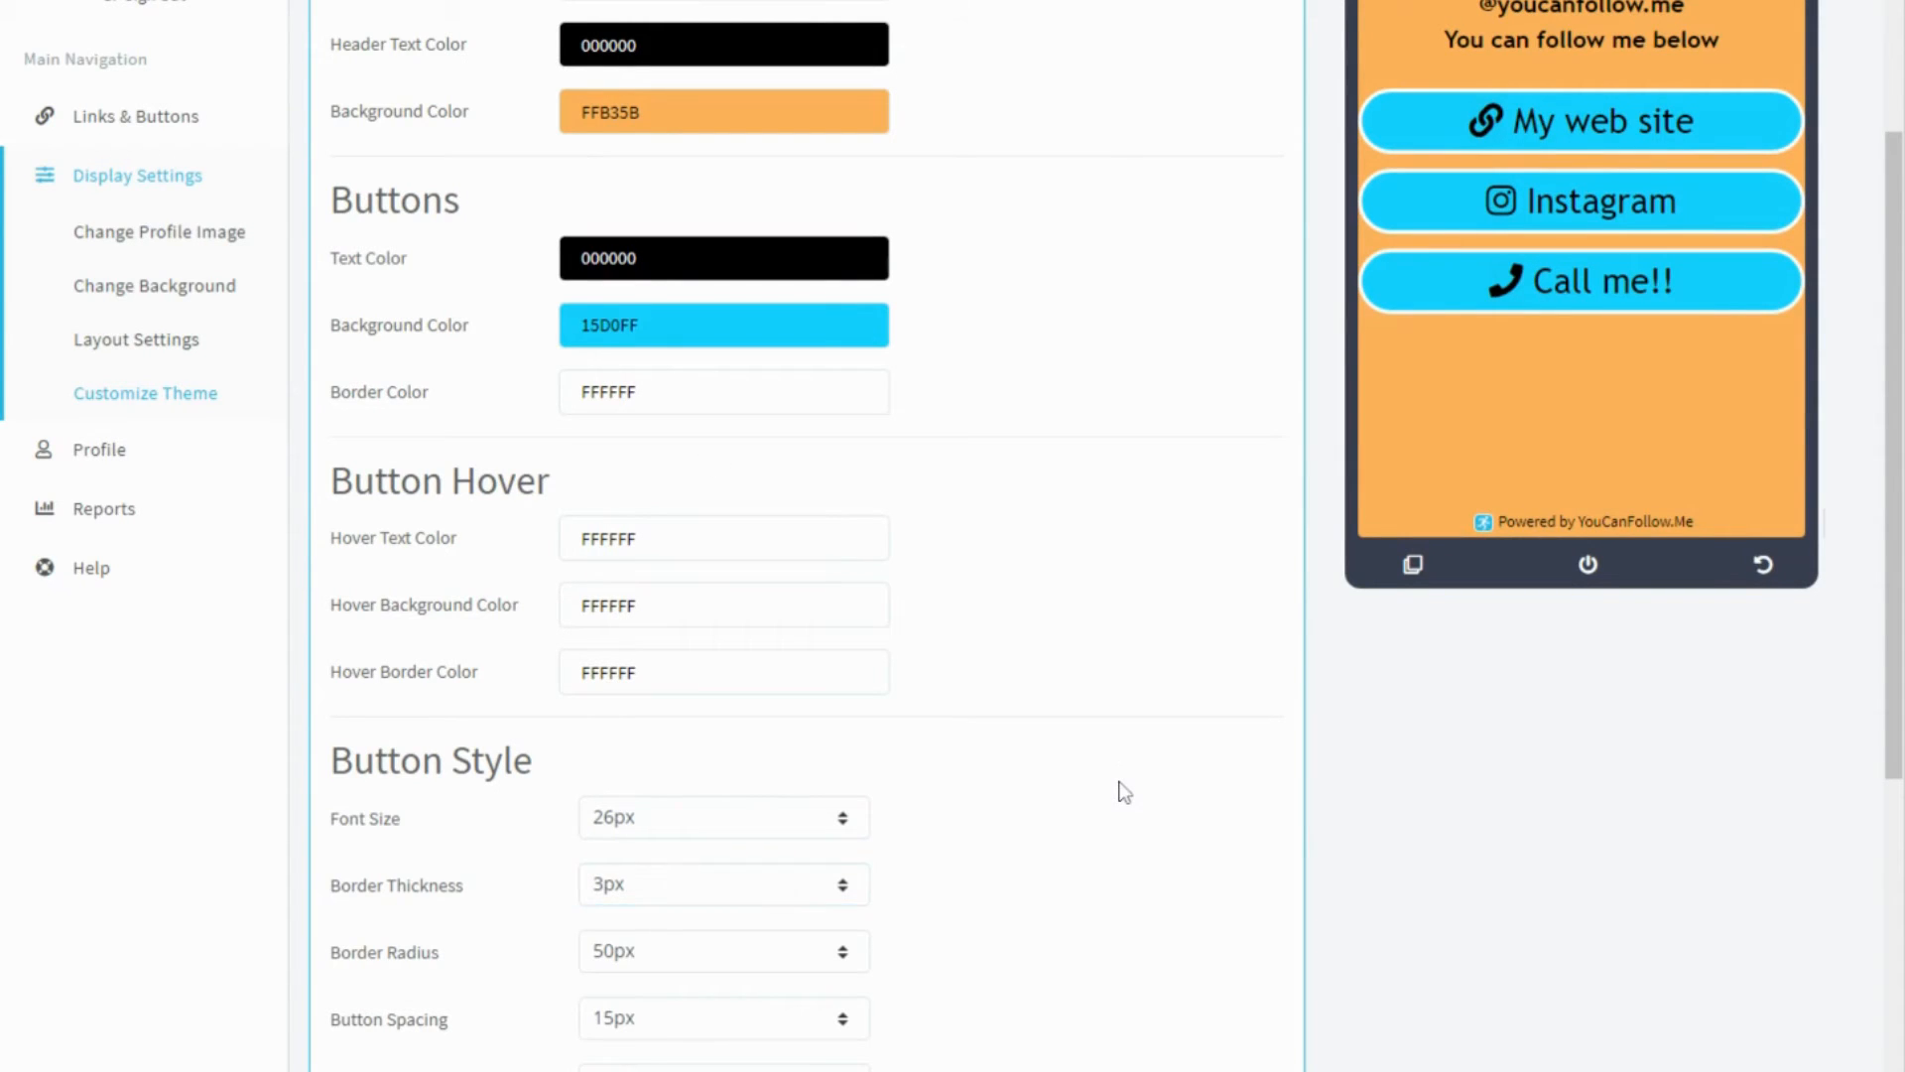
Save the customized theme and dismiss the success notification
scroll(1125, 791, up, 3)
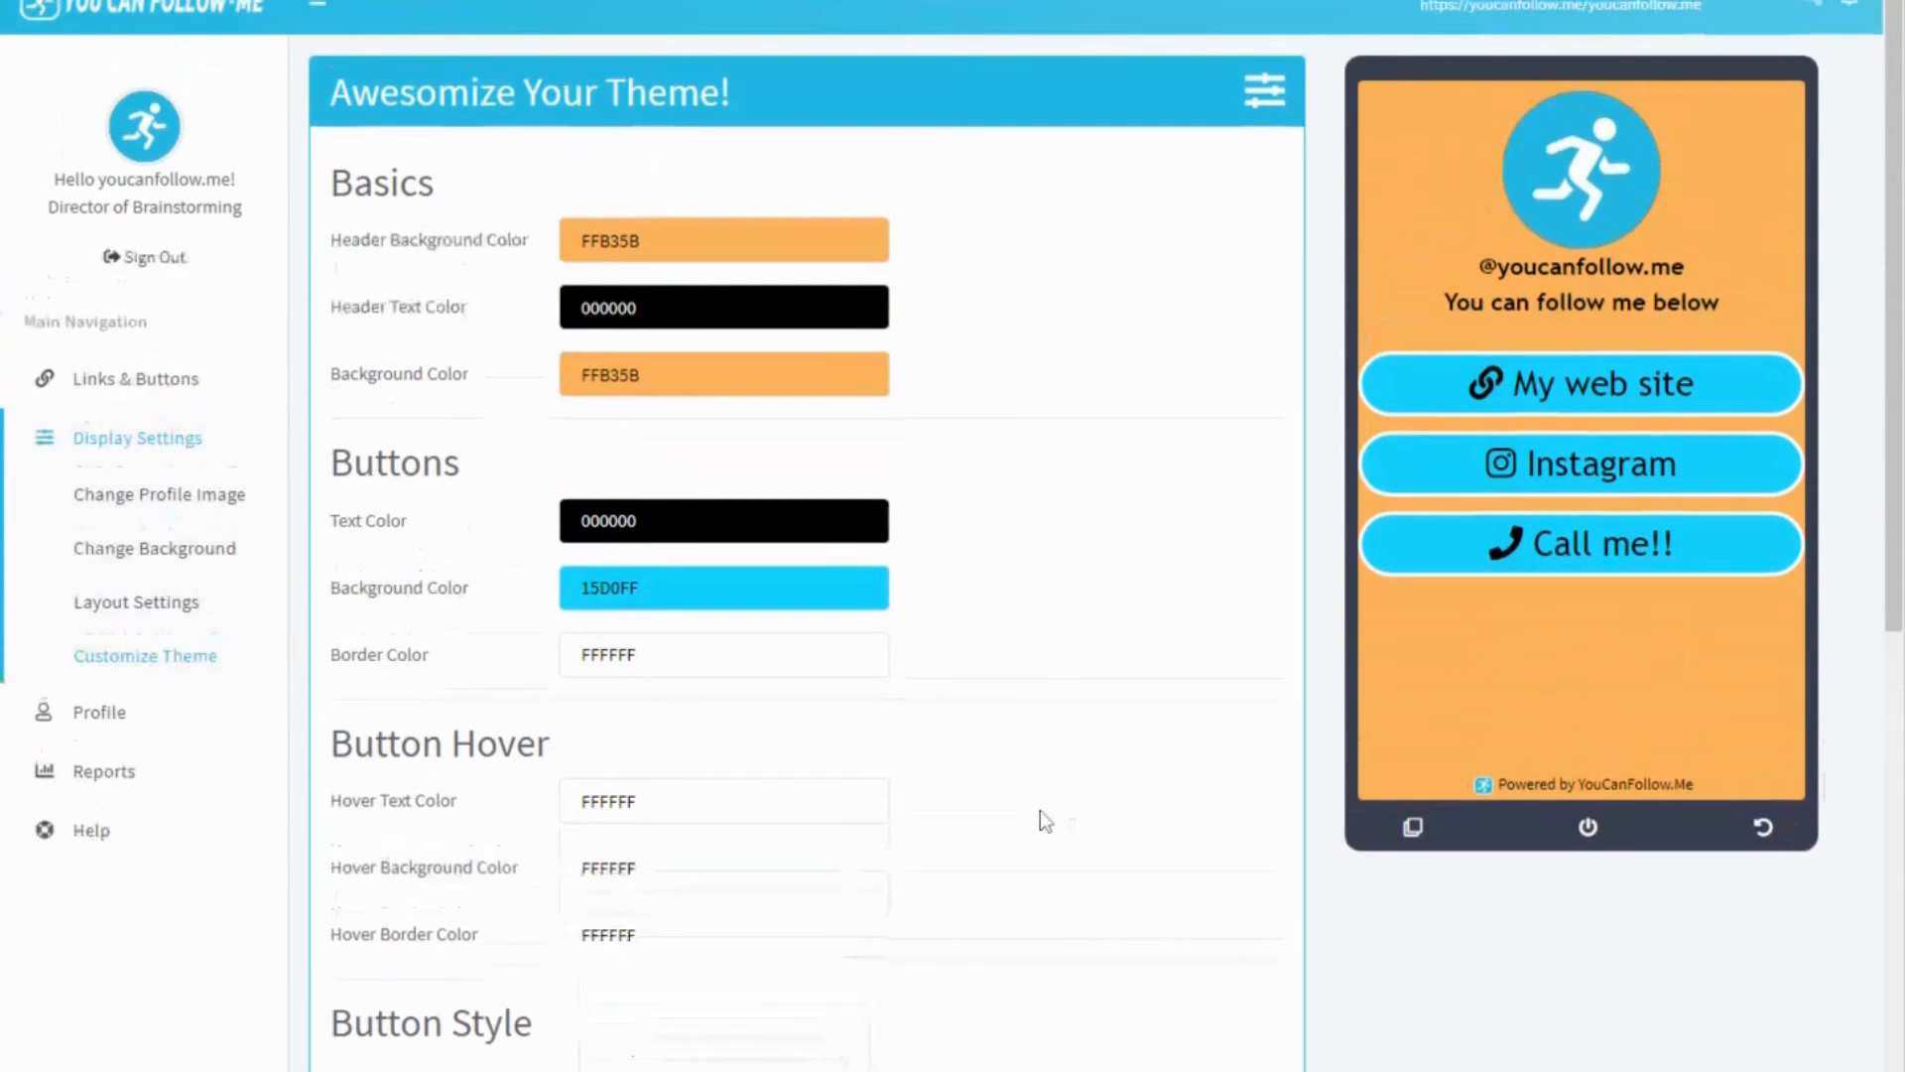
scroll(1032, 820, down, 4)
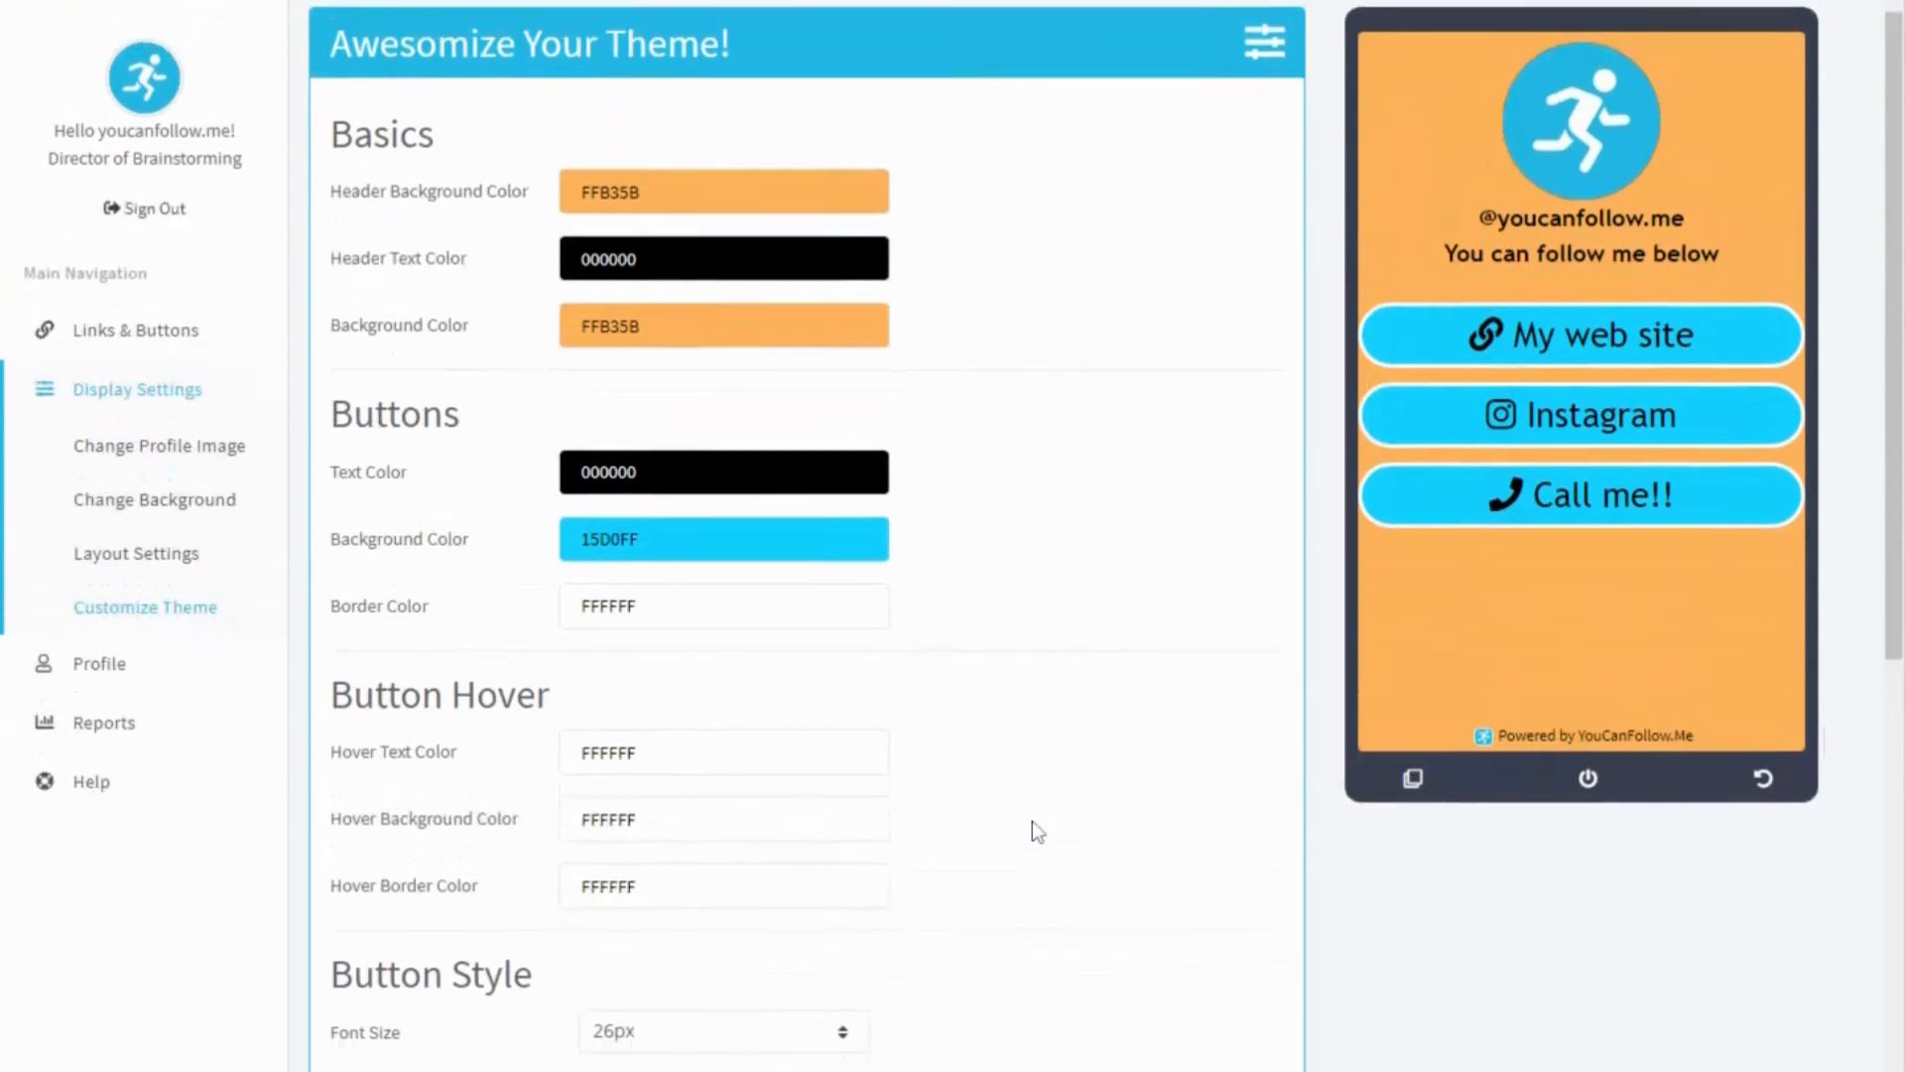
click(635, 1030)
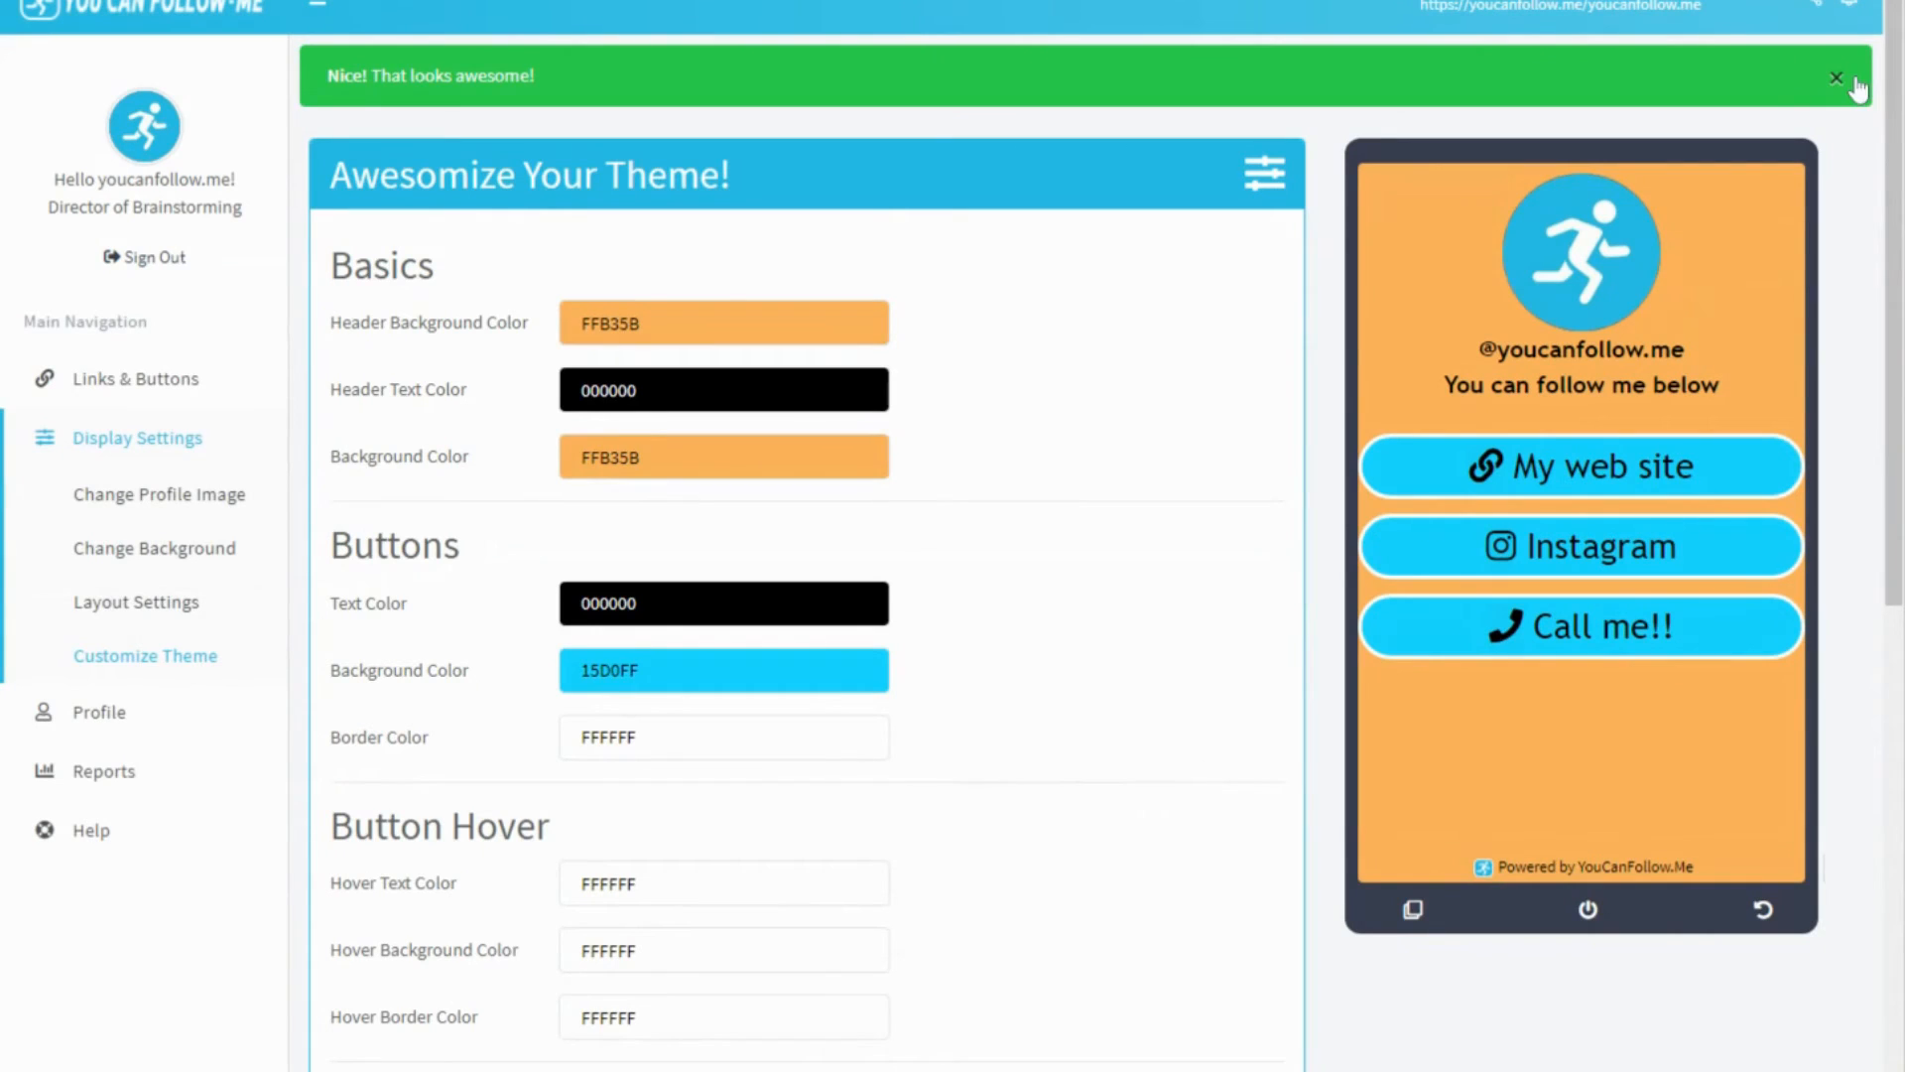
click(1837, 77)
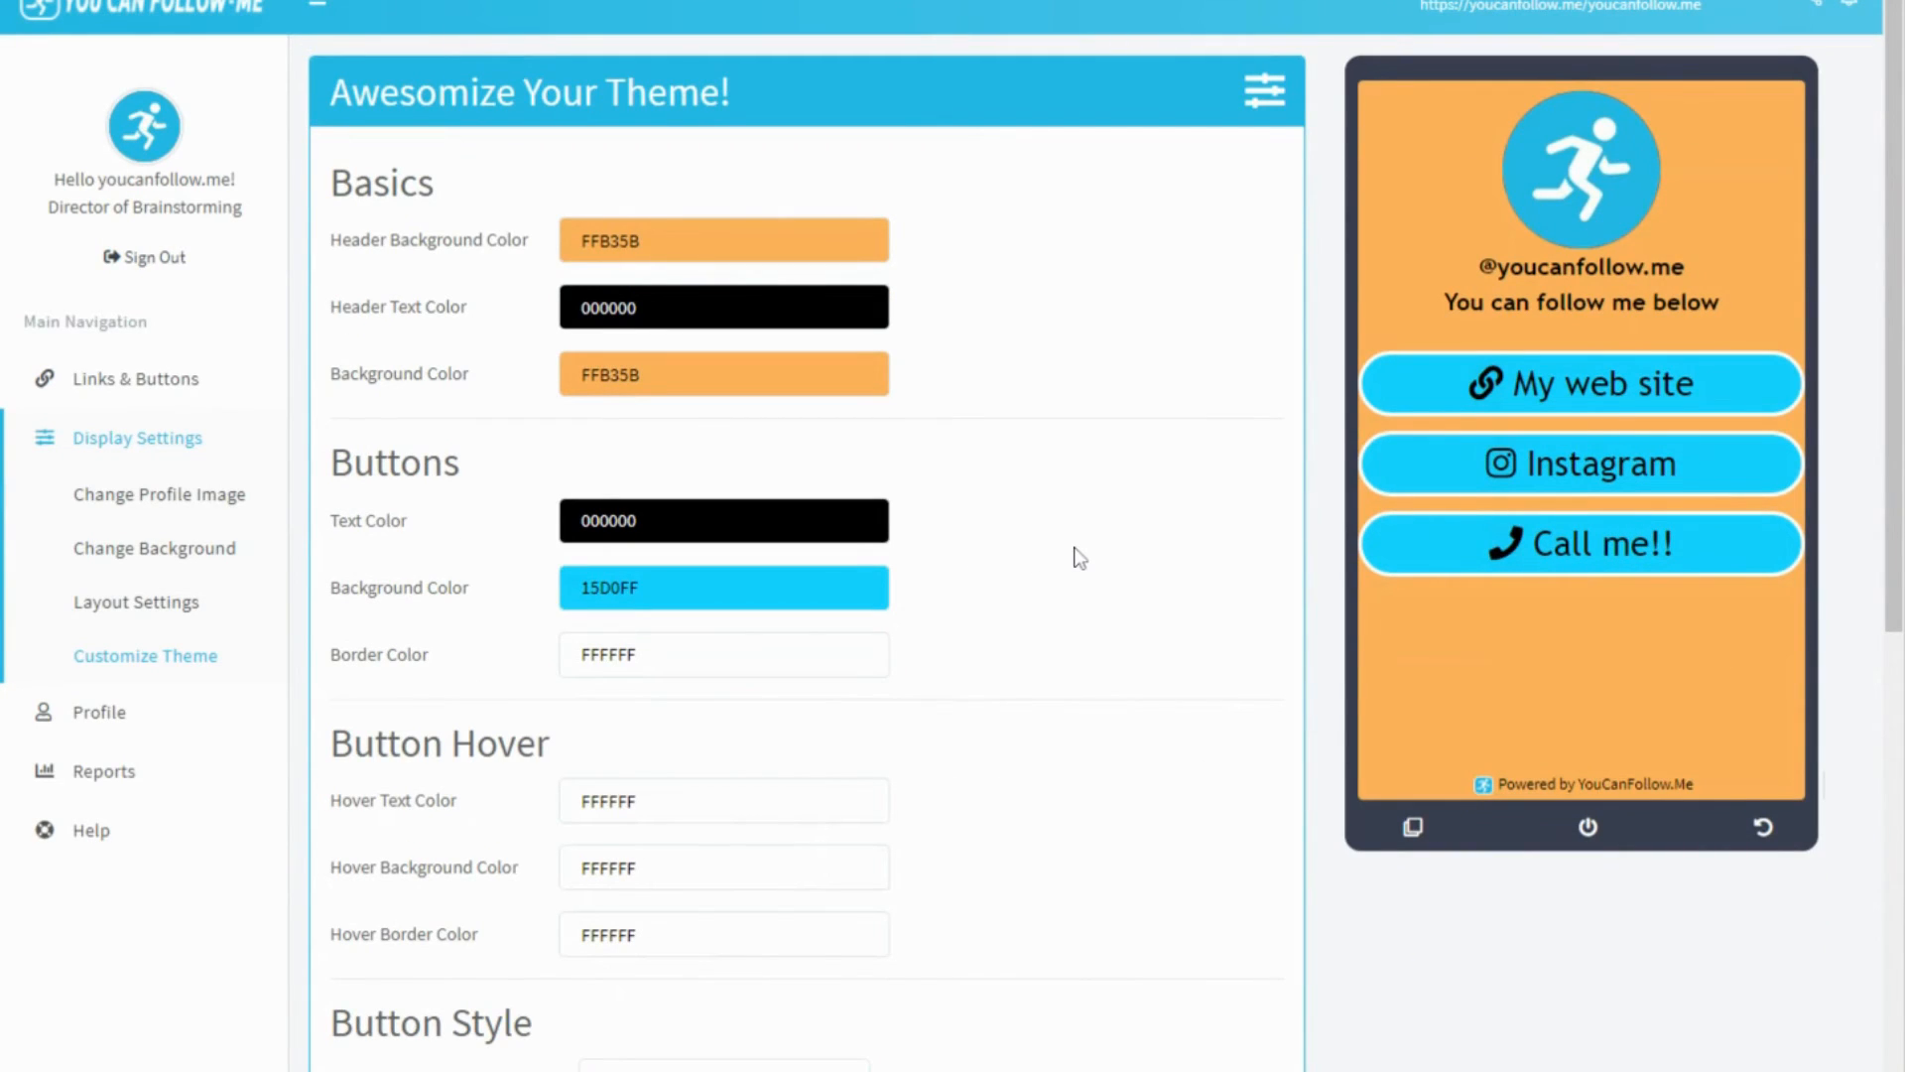
scroll(1080, 557, down, 3)
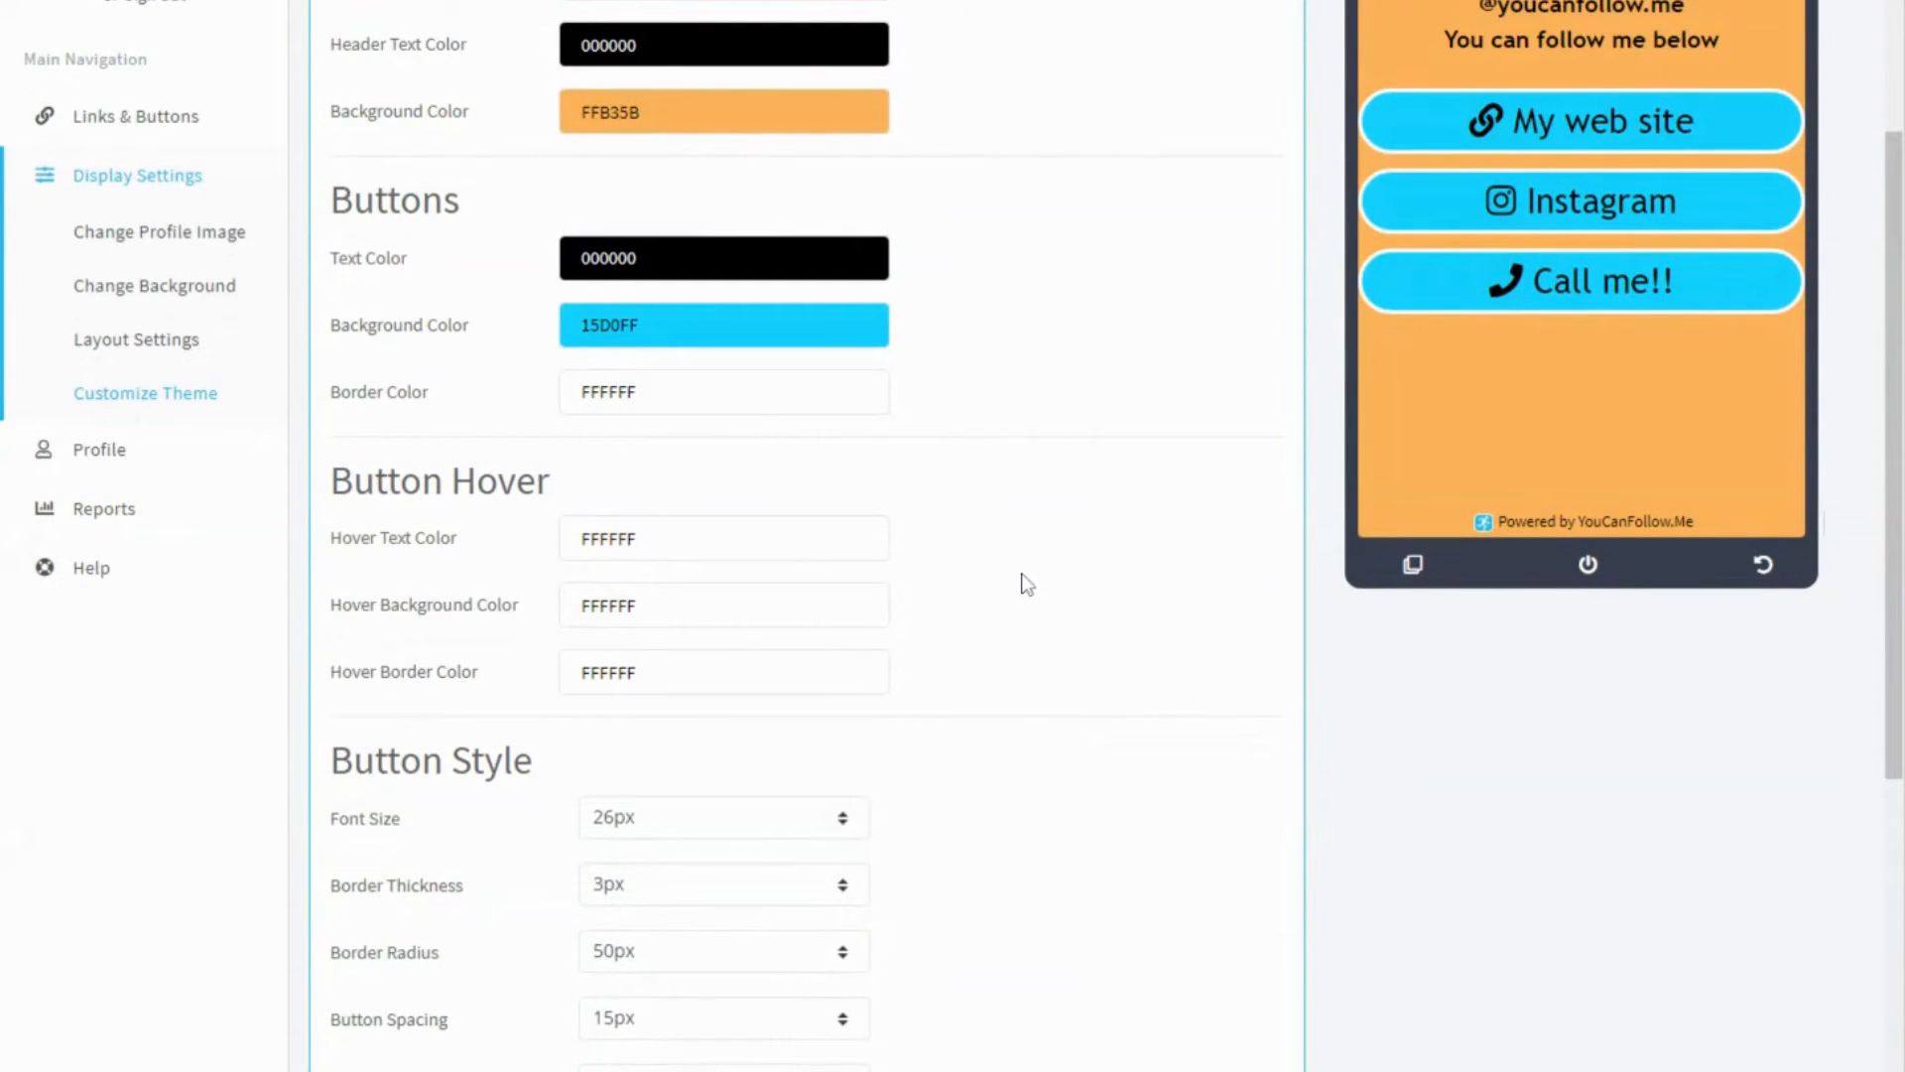
scroll(1027, 584, up, 1)
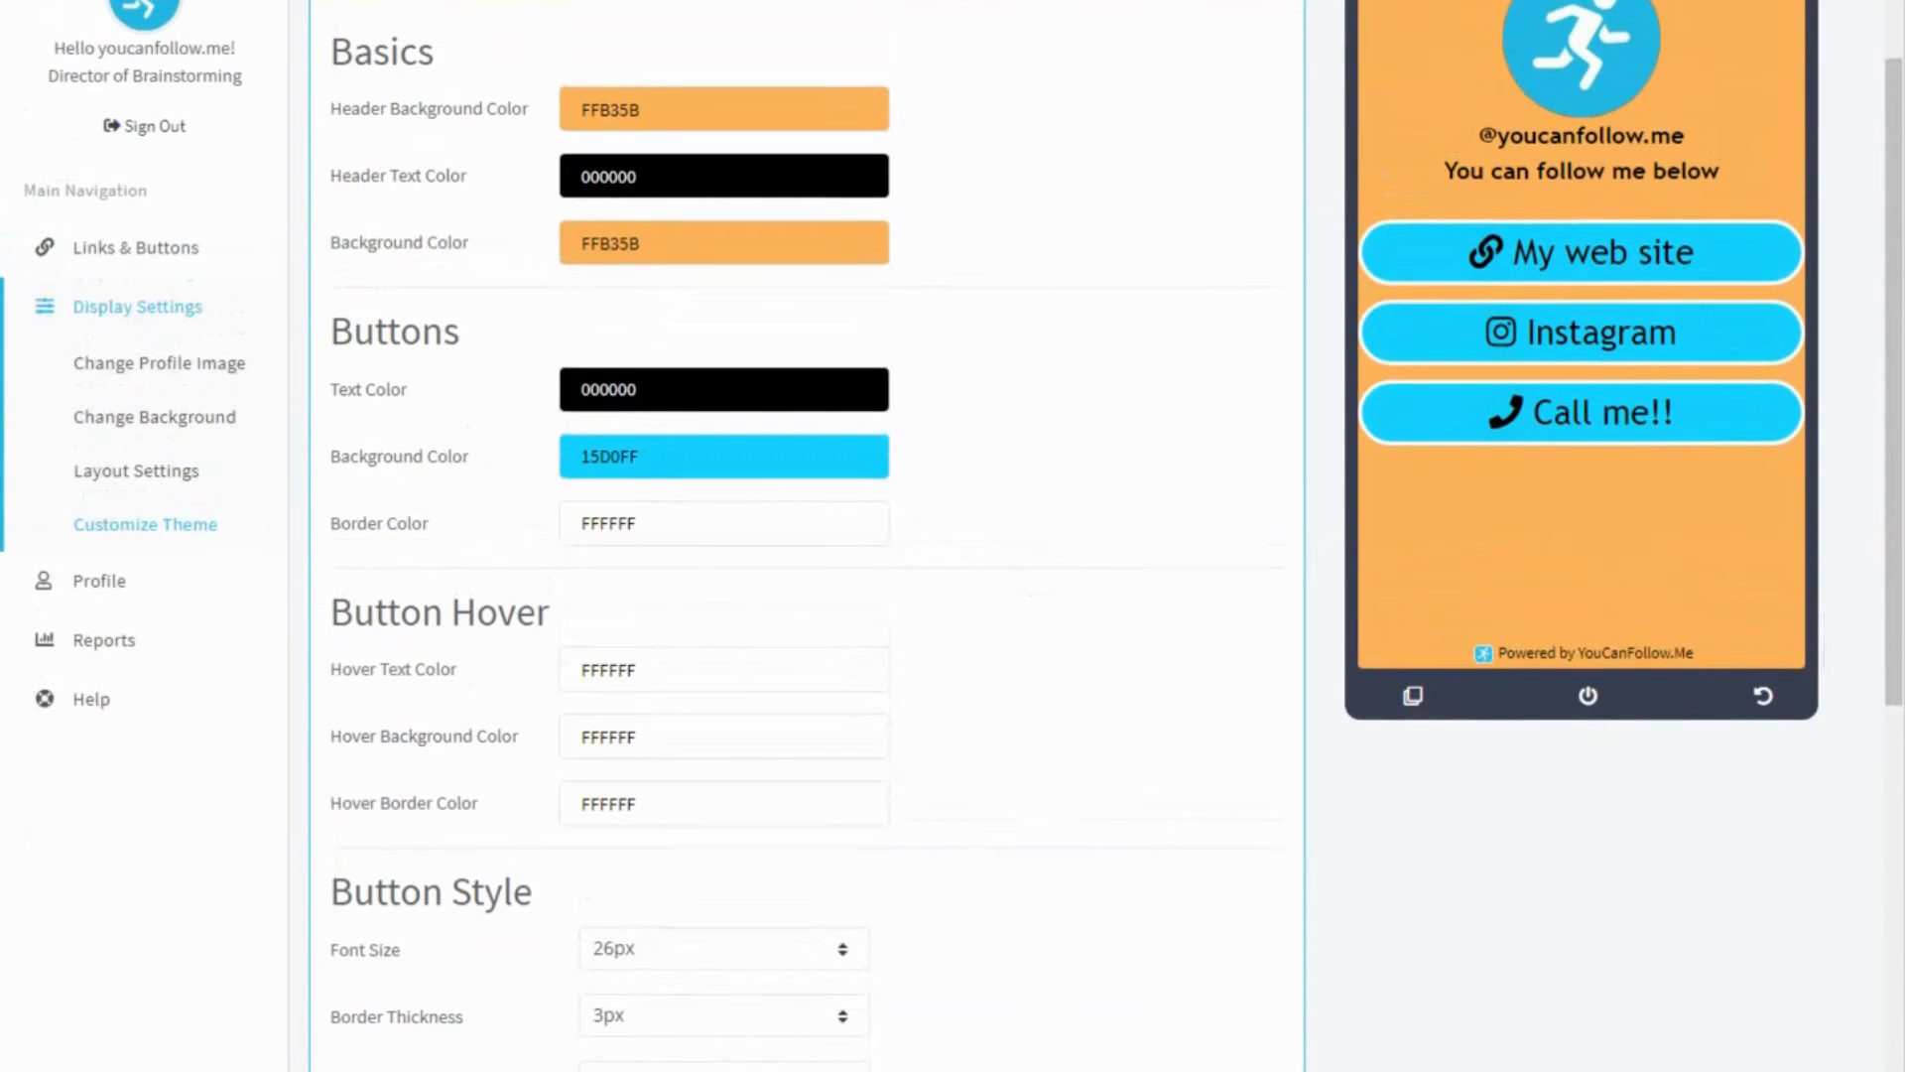
click(724, 390)
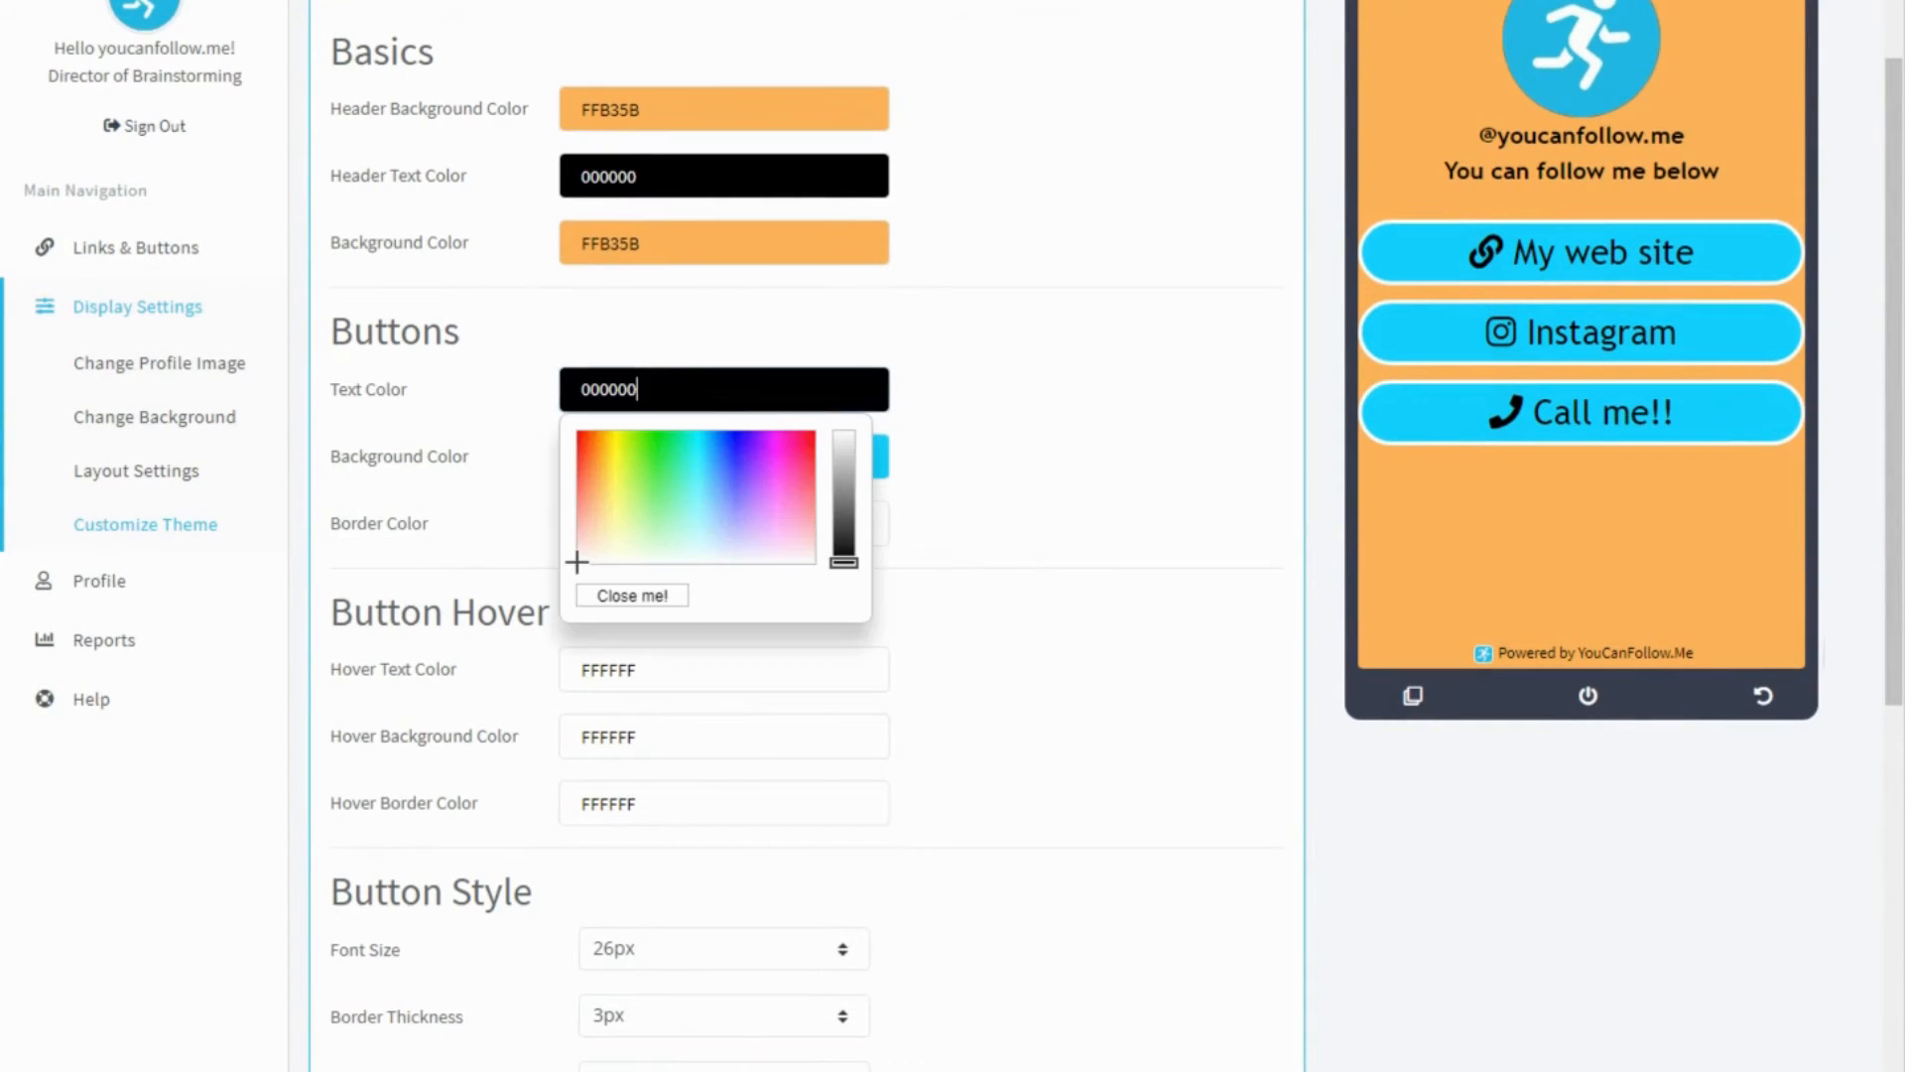
click(1069, 337)
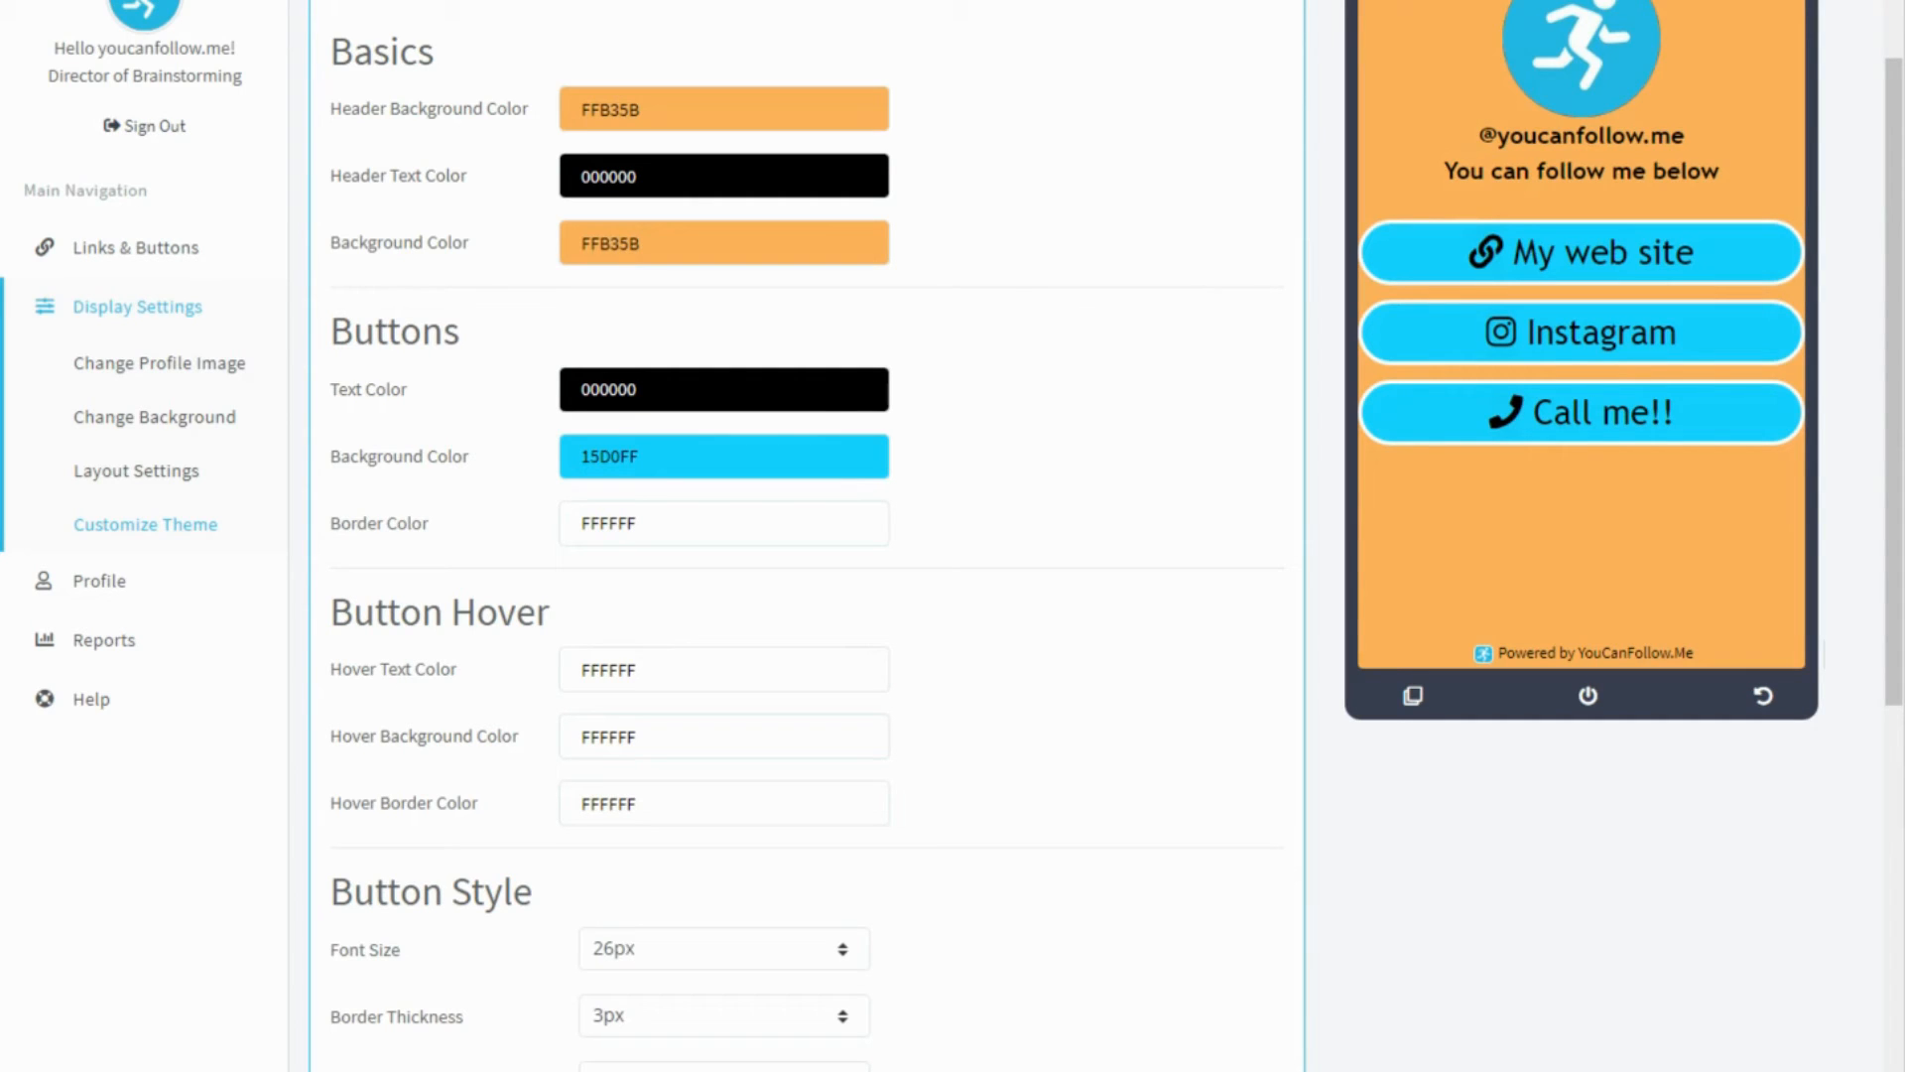
drag(655, 390, 319, 399)
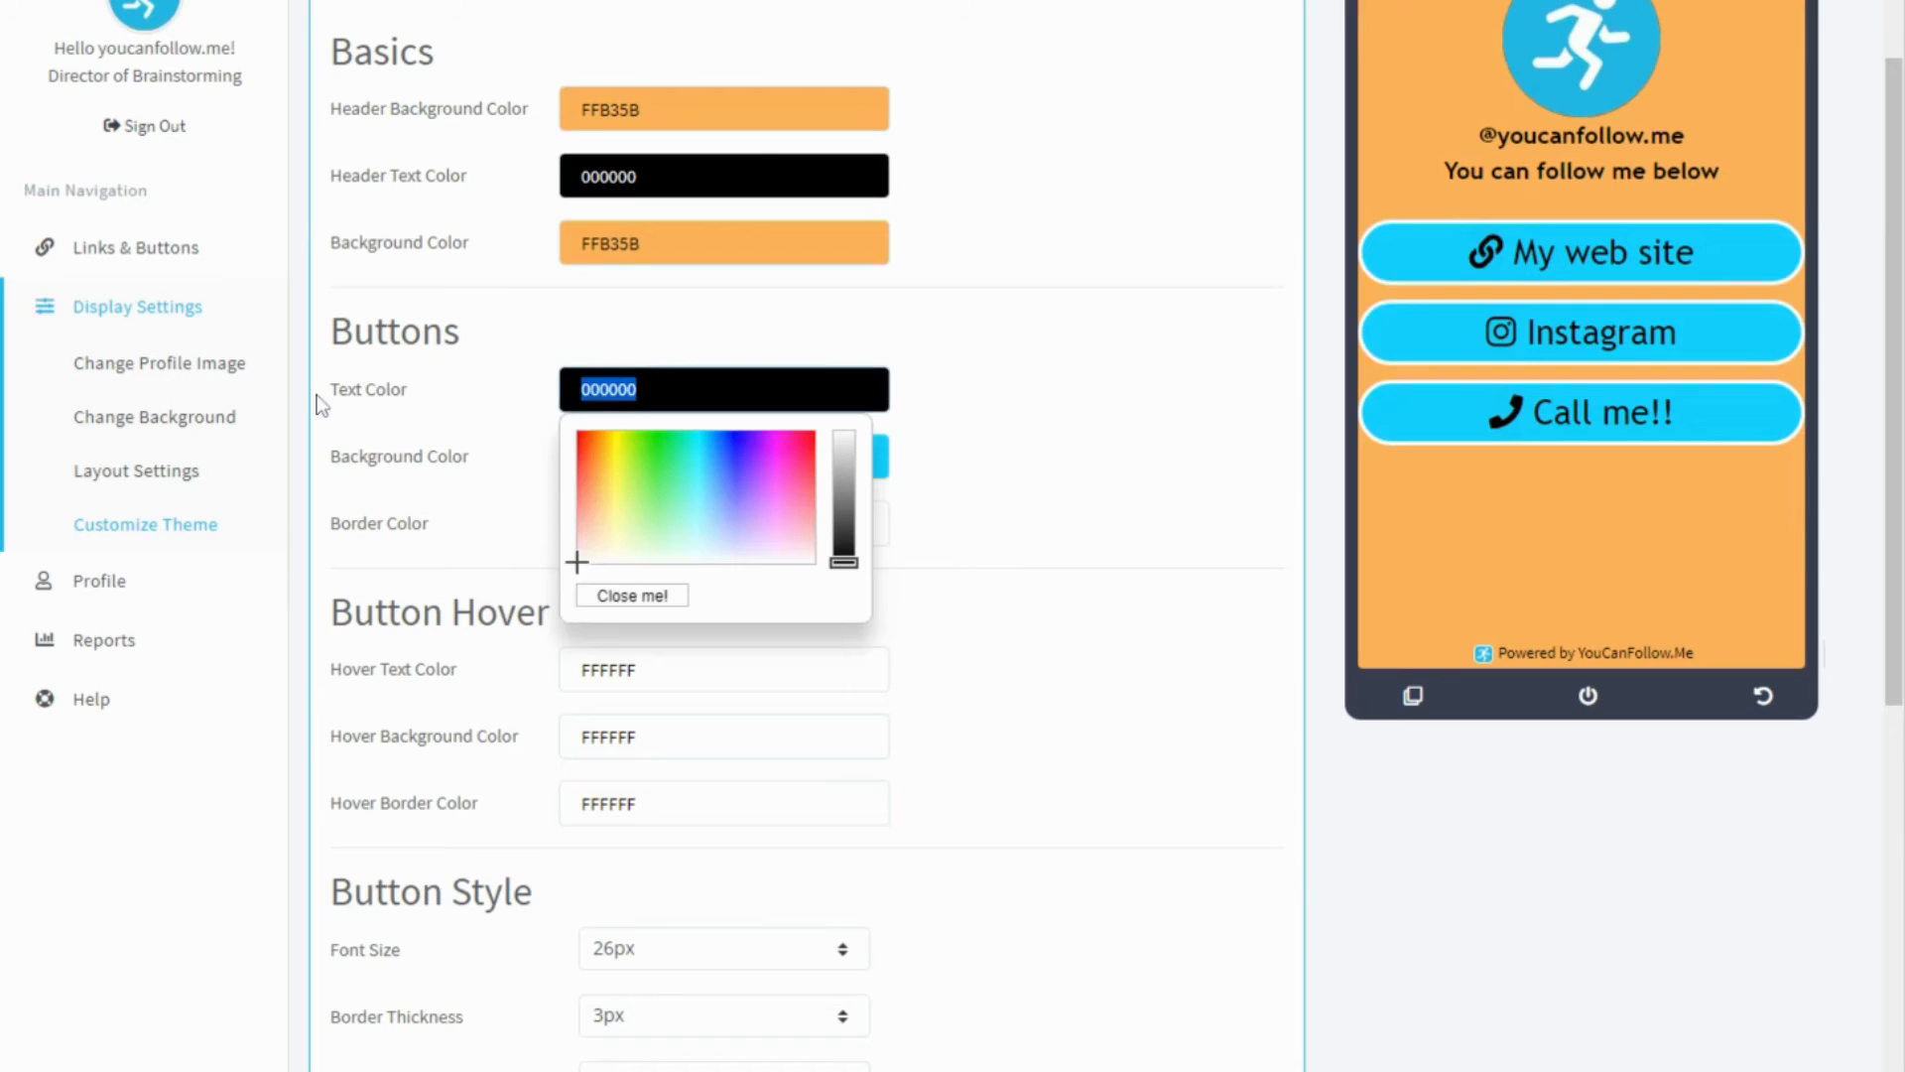
click(1038, 323)
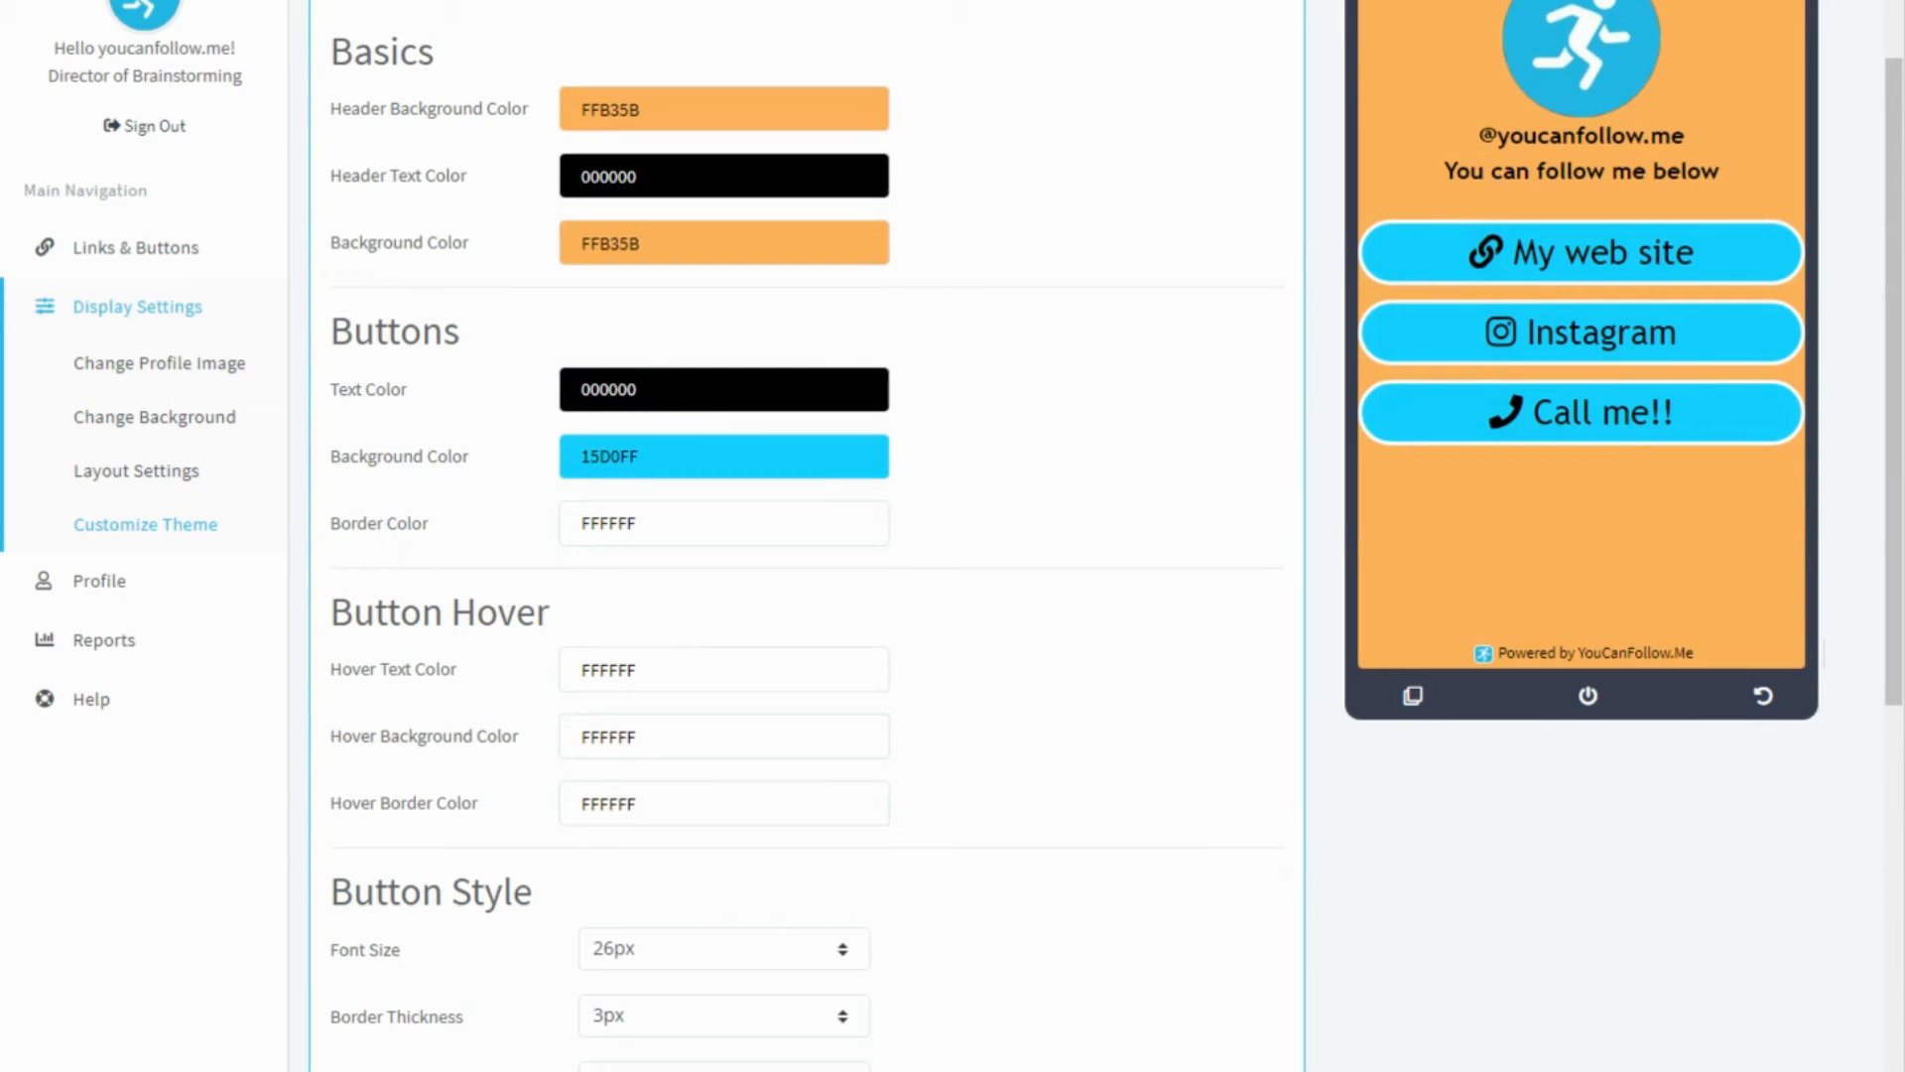
Copy the button text color 000000 into the hover background color
drag(651, 390, 424, 393)
key(ctrl+c)
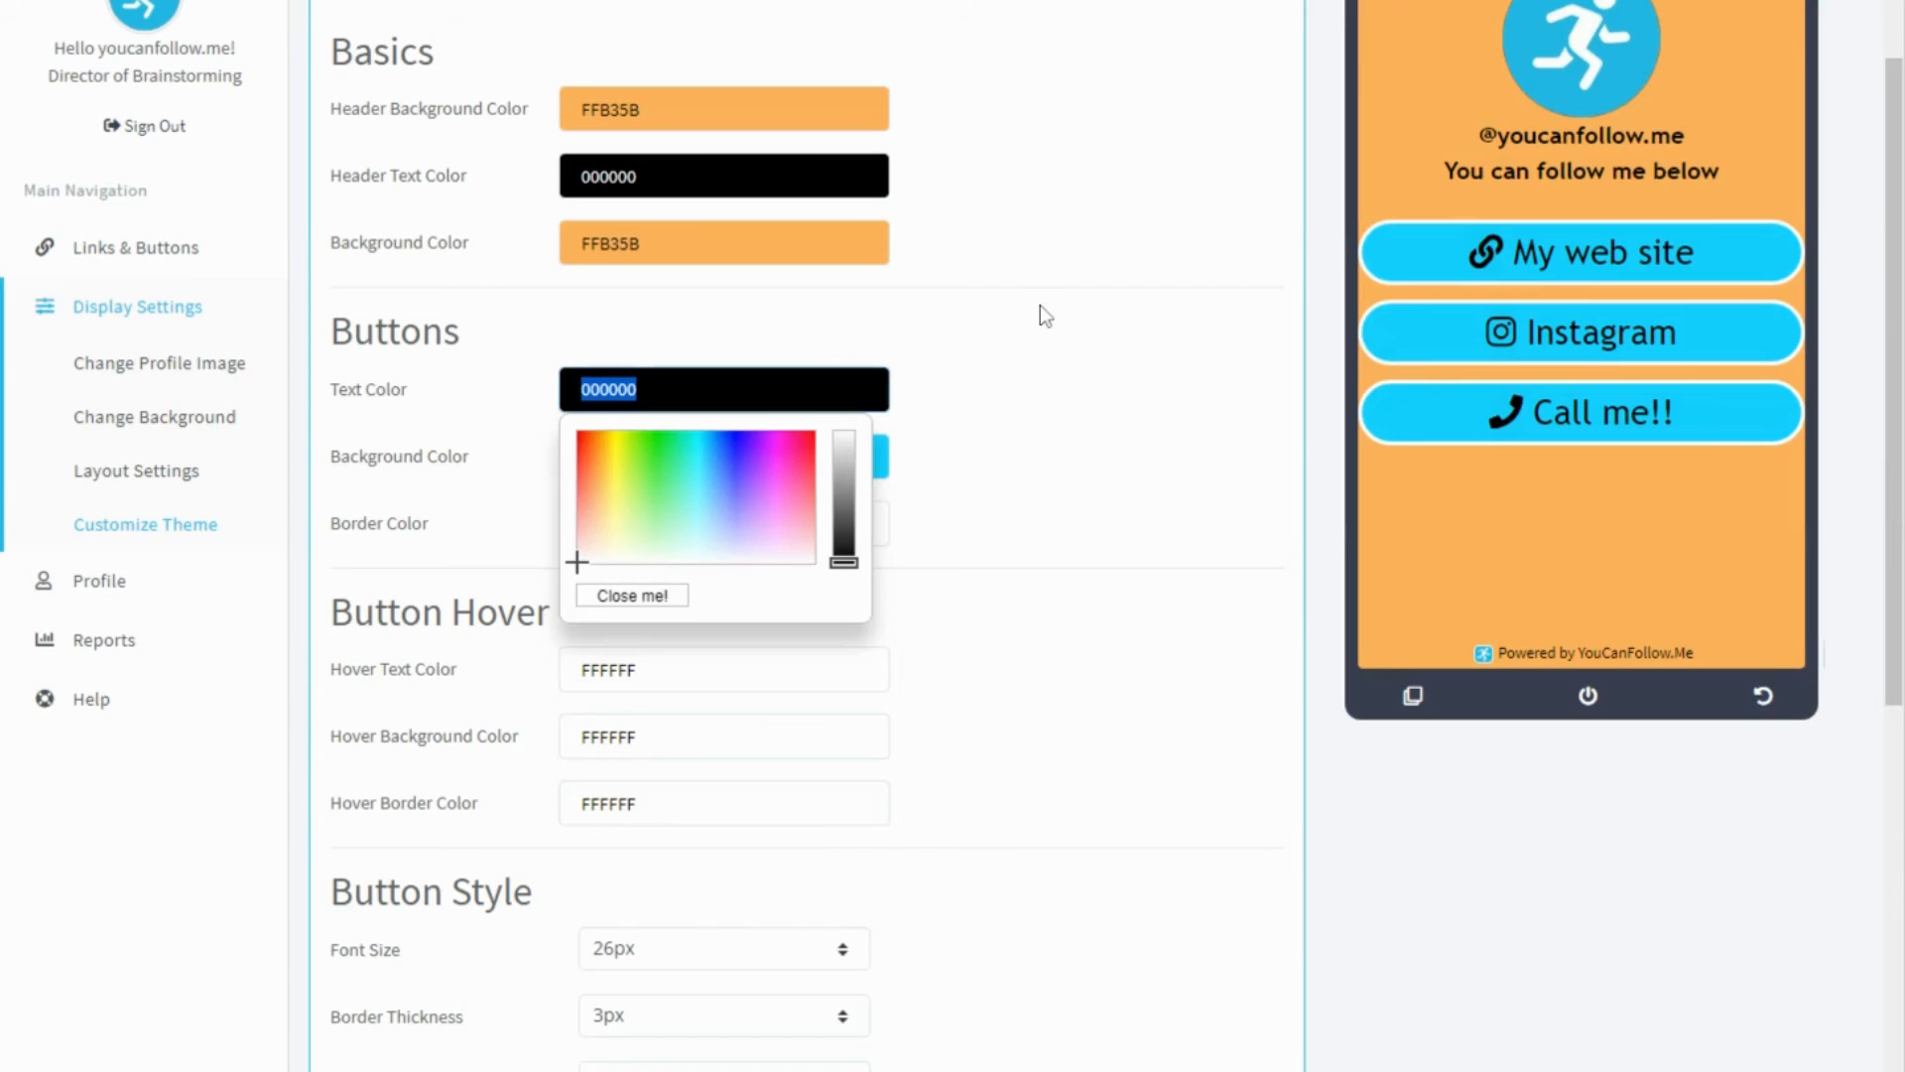
click(1040, 306)
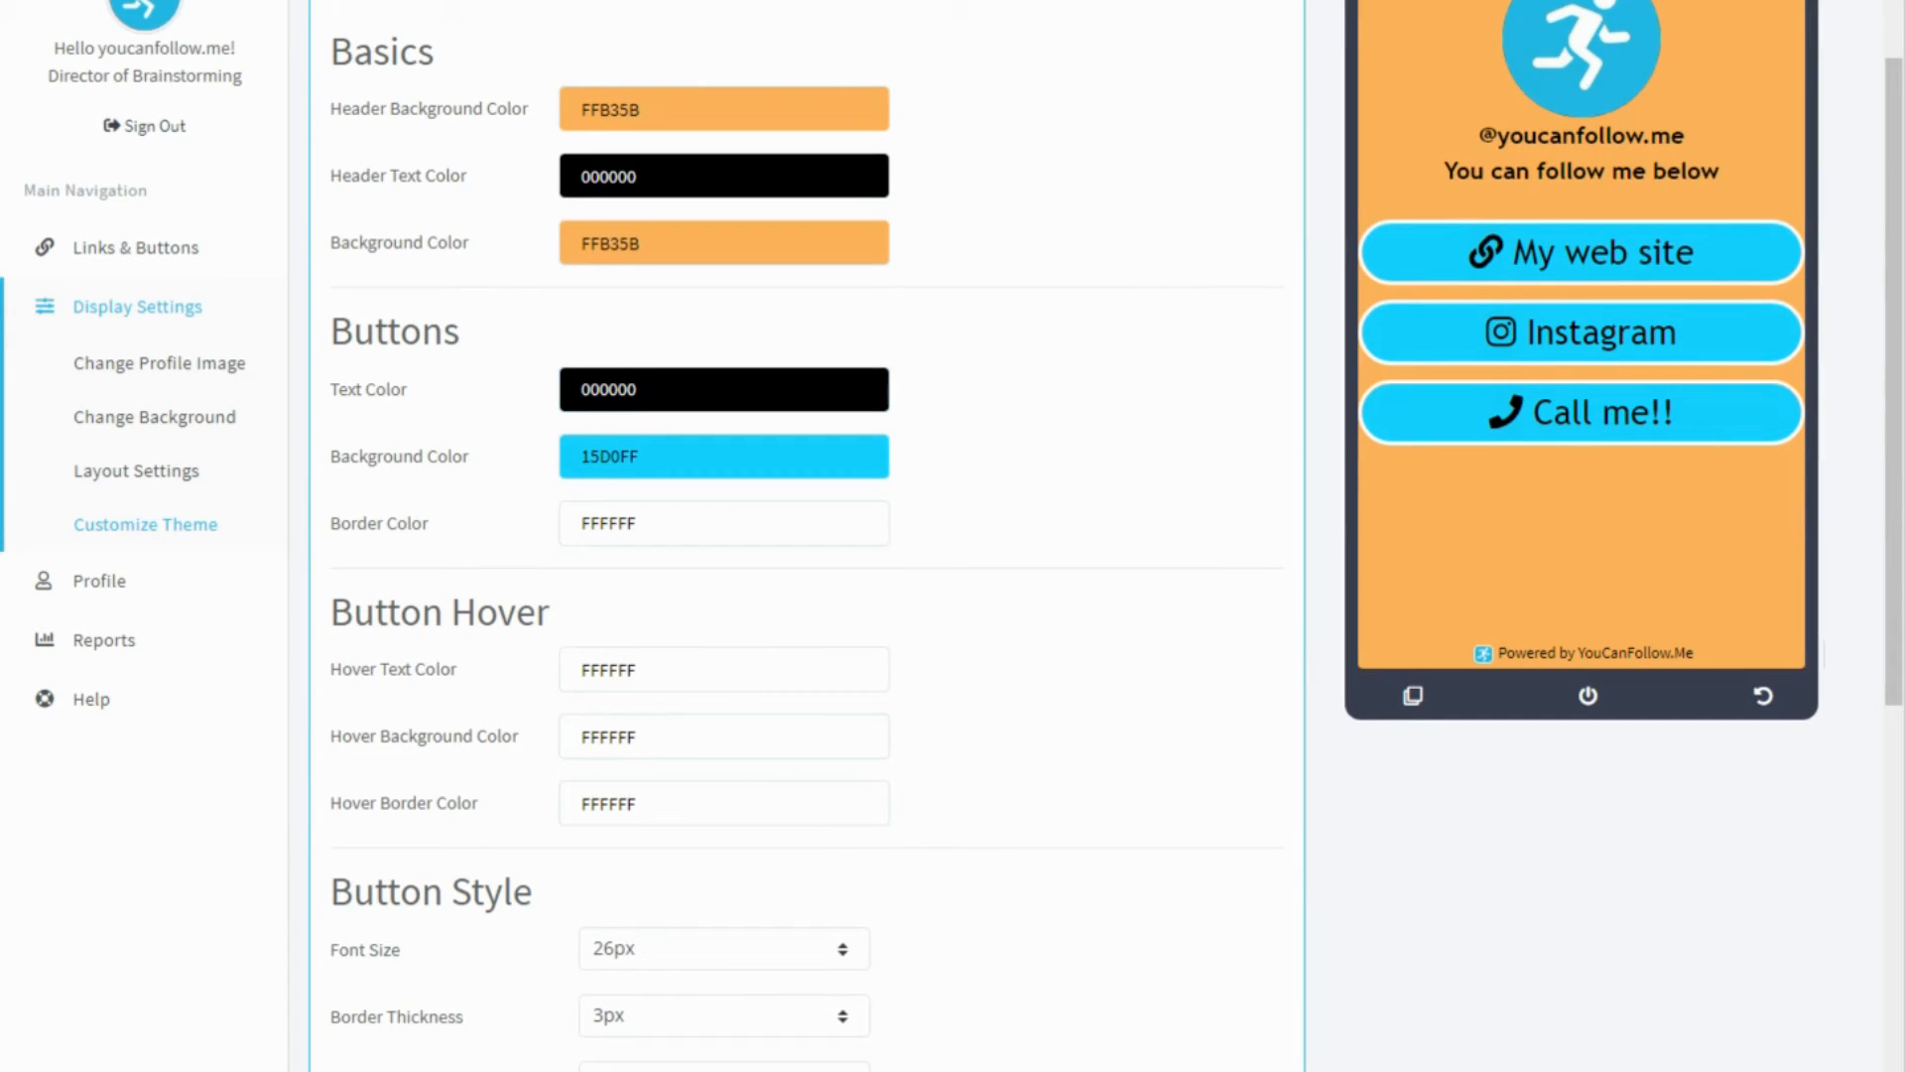
drag(655, 736, 352, 739)
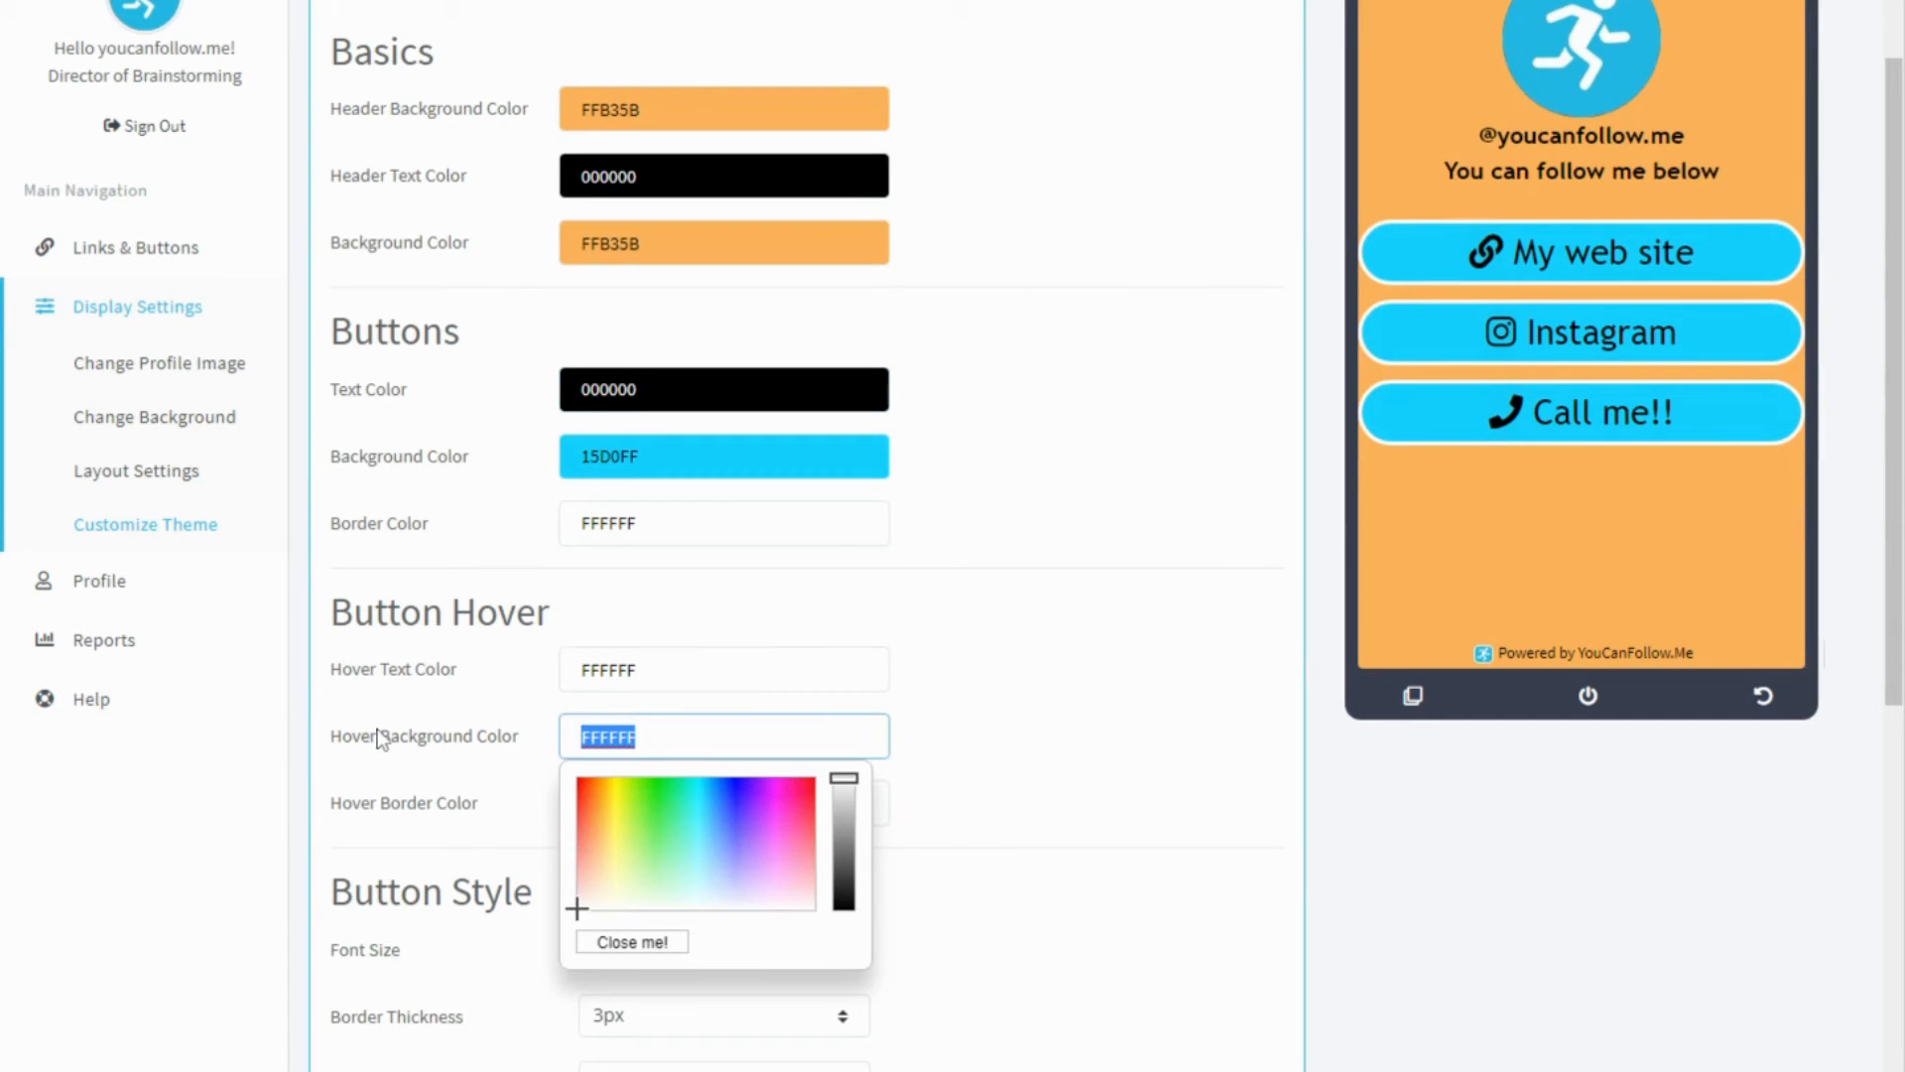
key(ctrl+v)
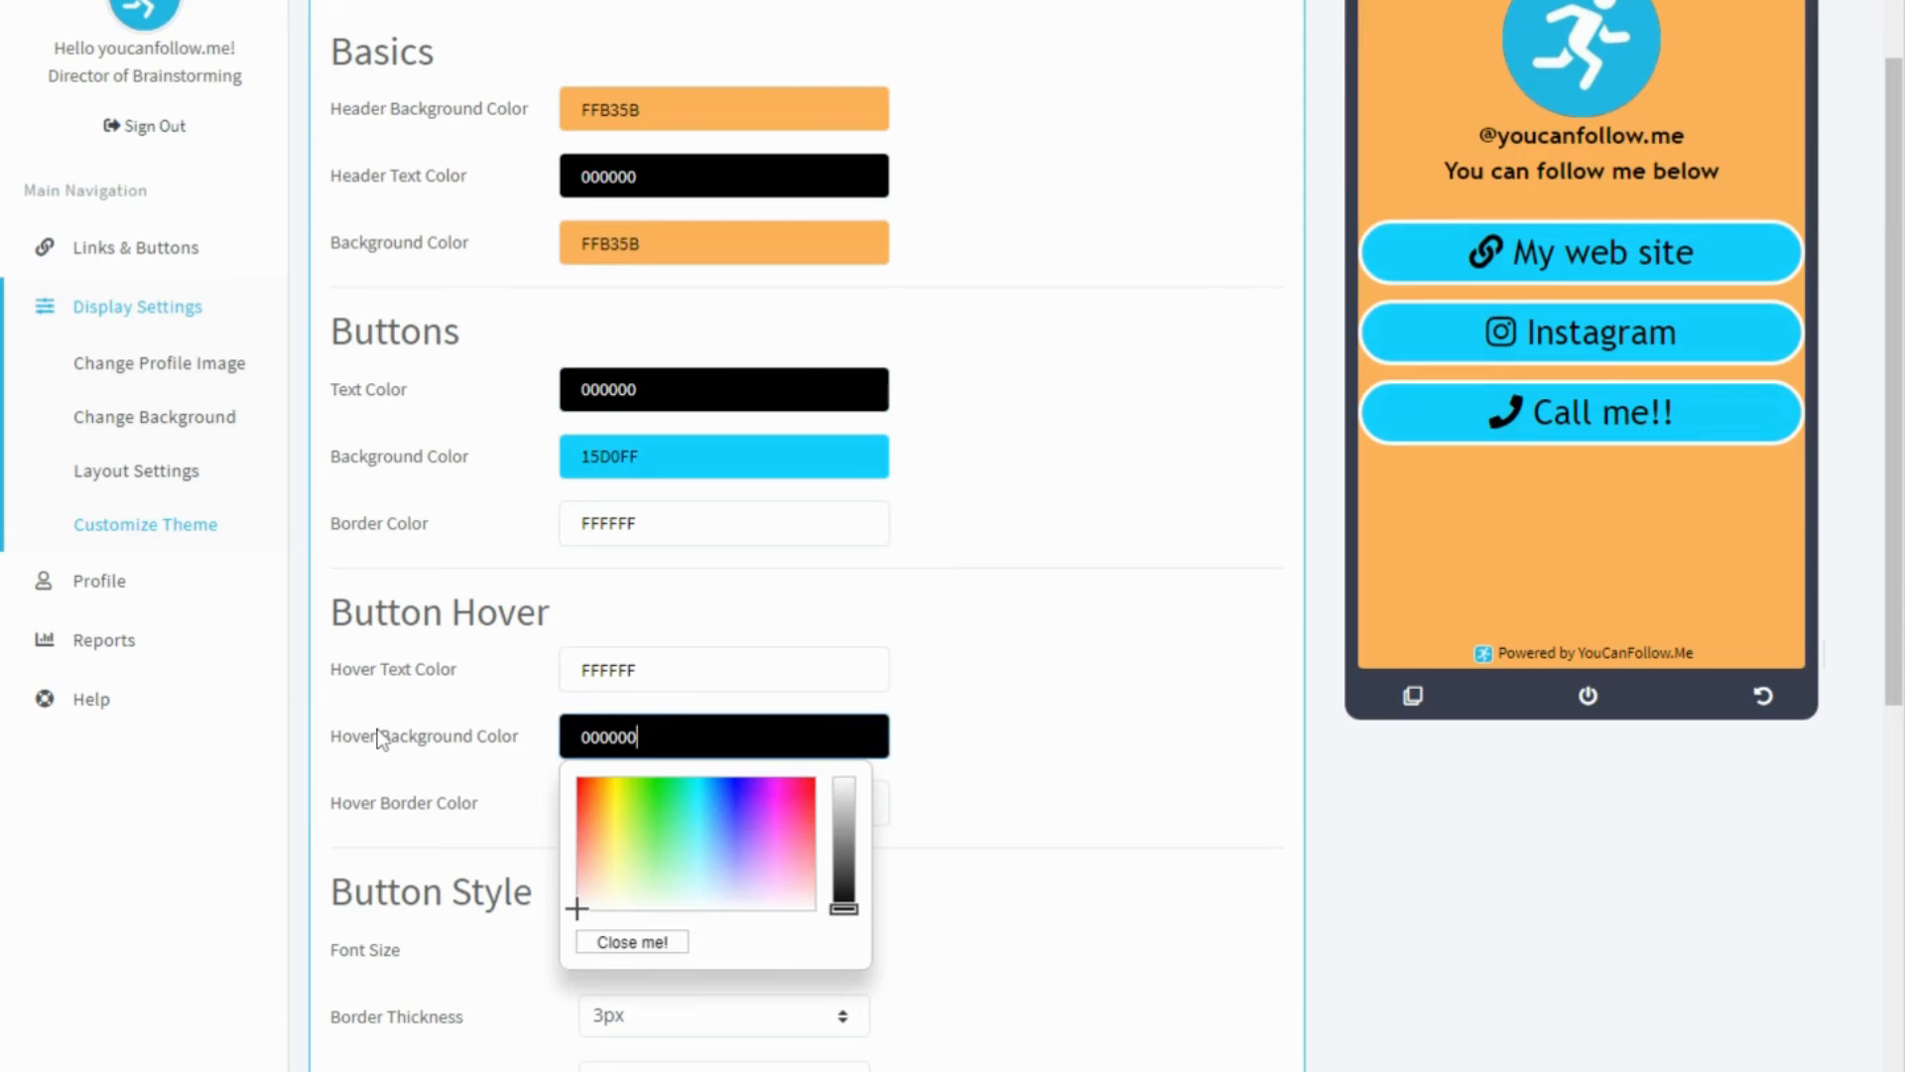
click(1069, 642)
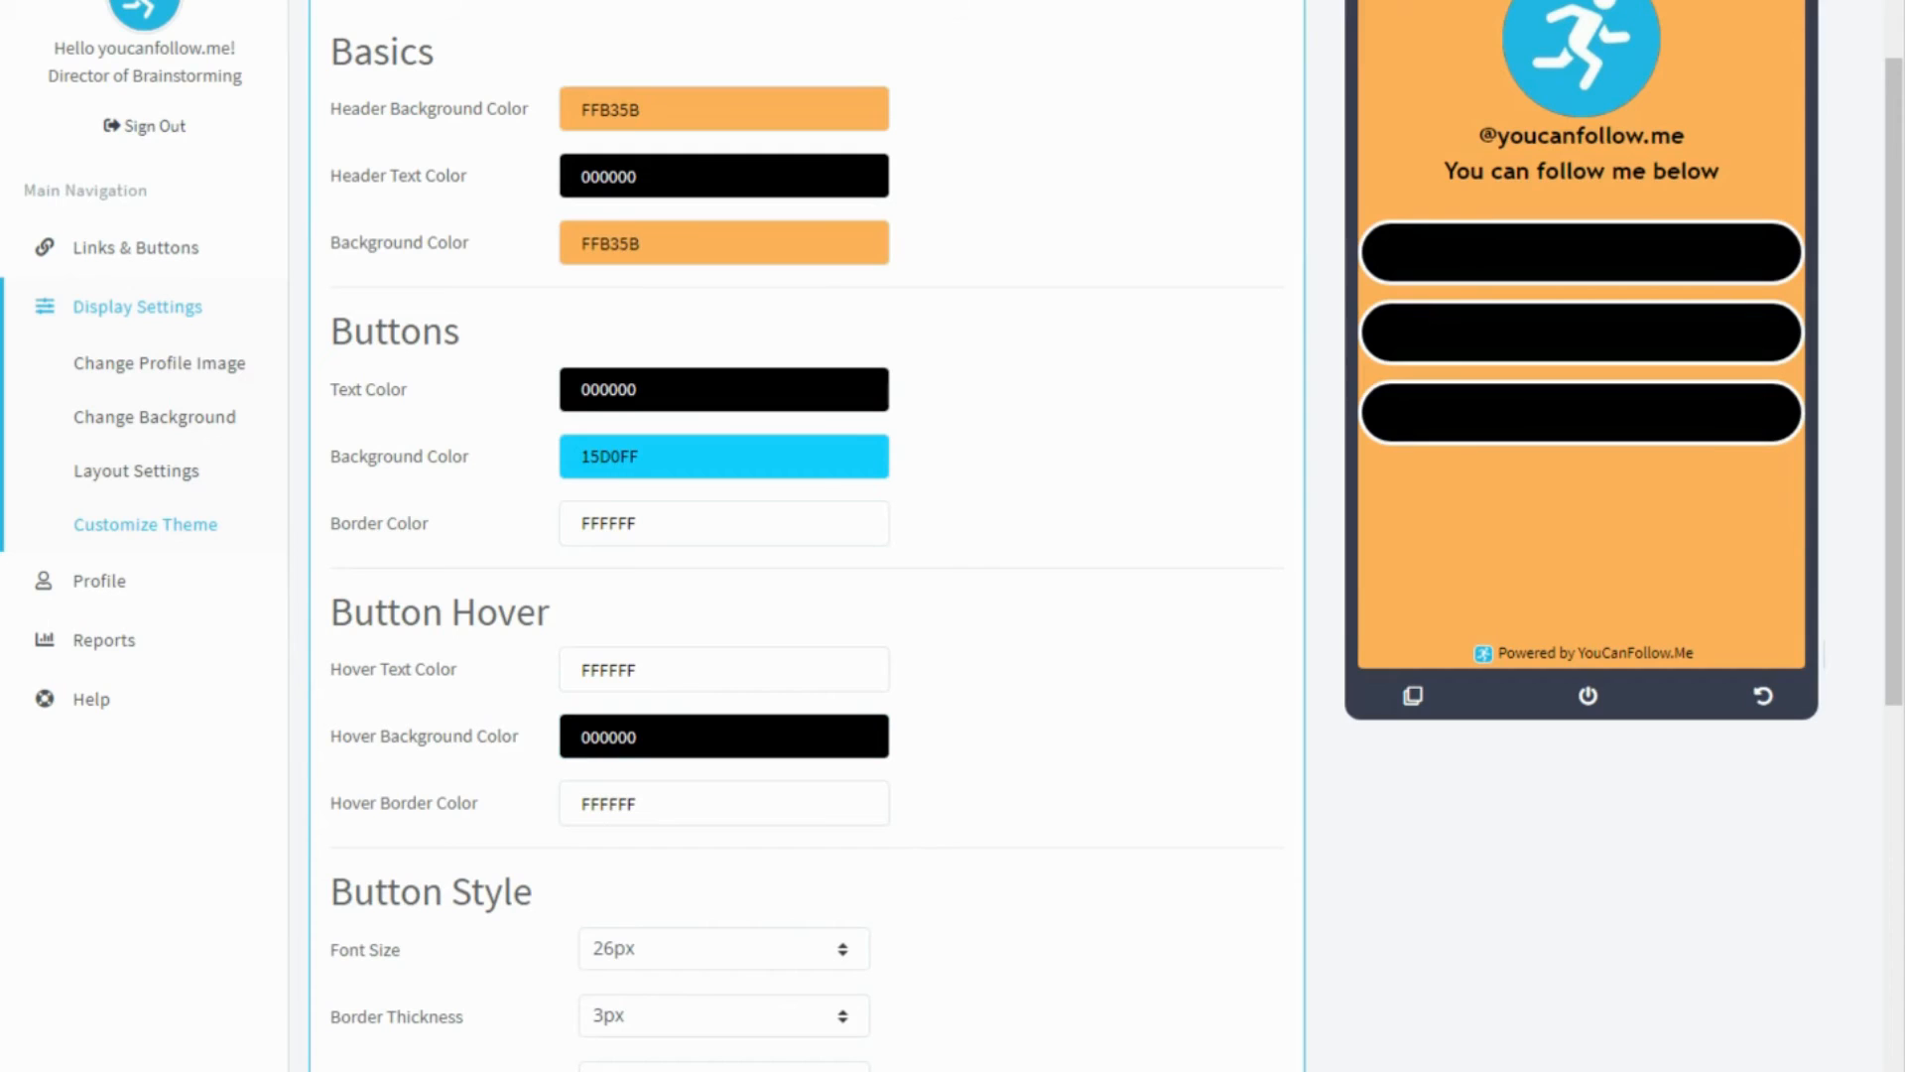
Copy the button background color 15D0FF into the hover text color
drag(657, 456, 397, 461)
key(ctrl+c)
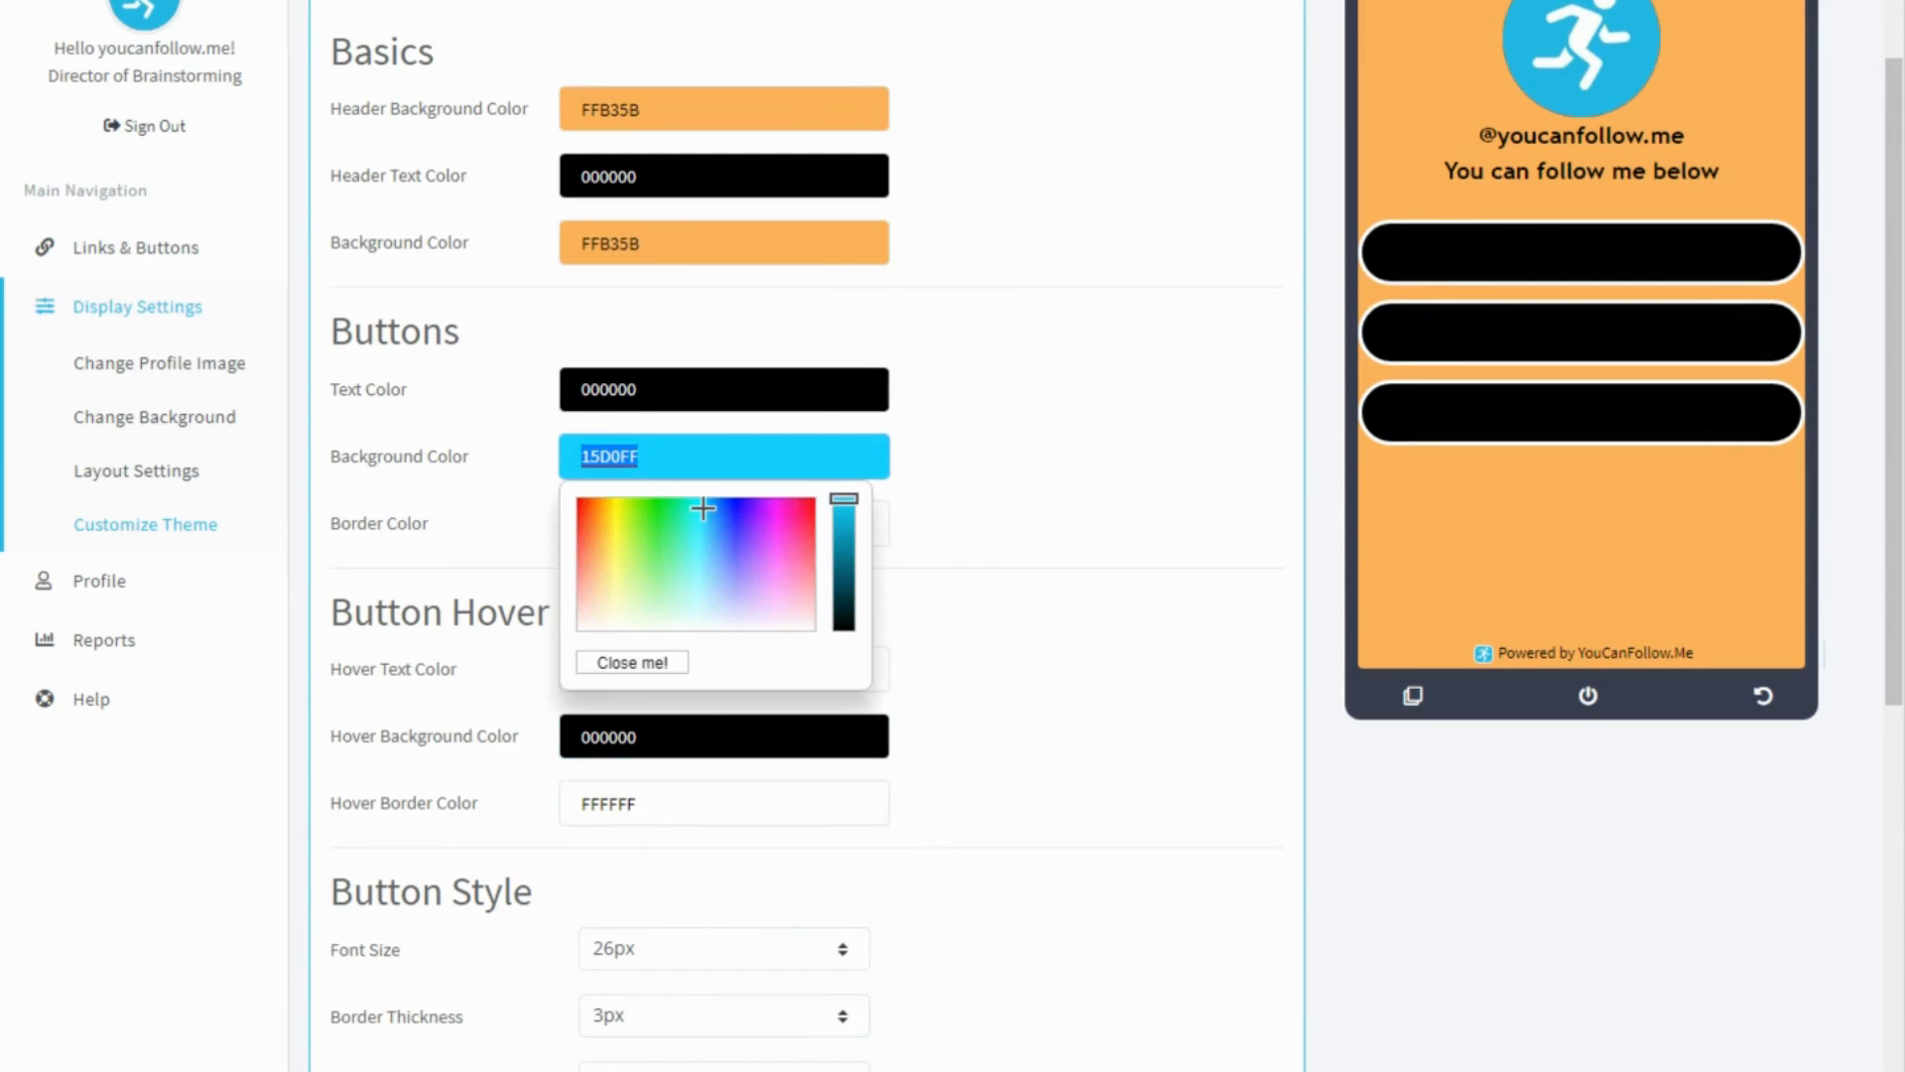
click(1121, 681)
drag(655, 670, 555, 669)
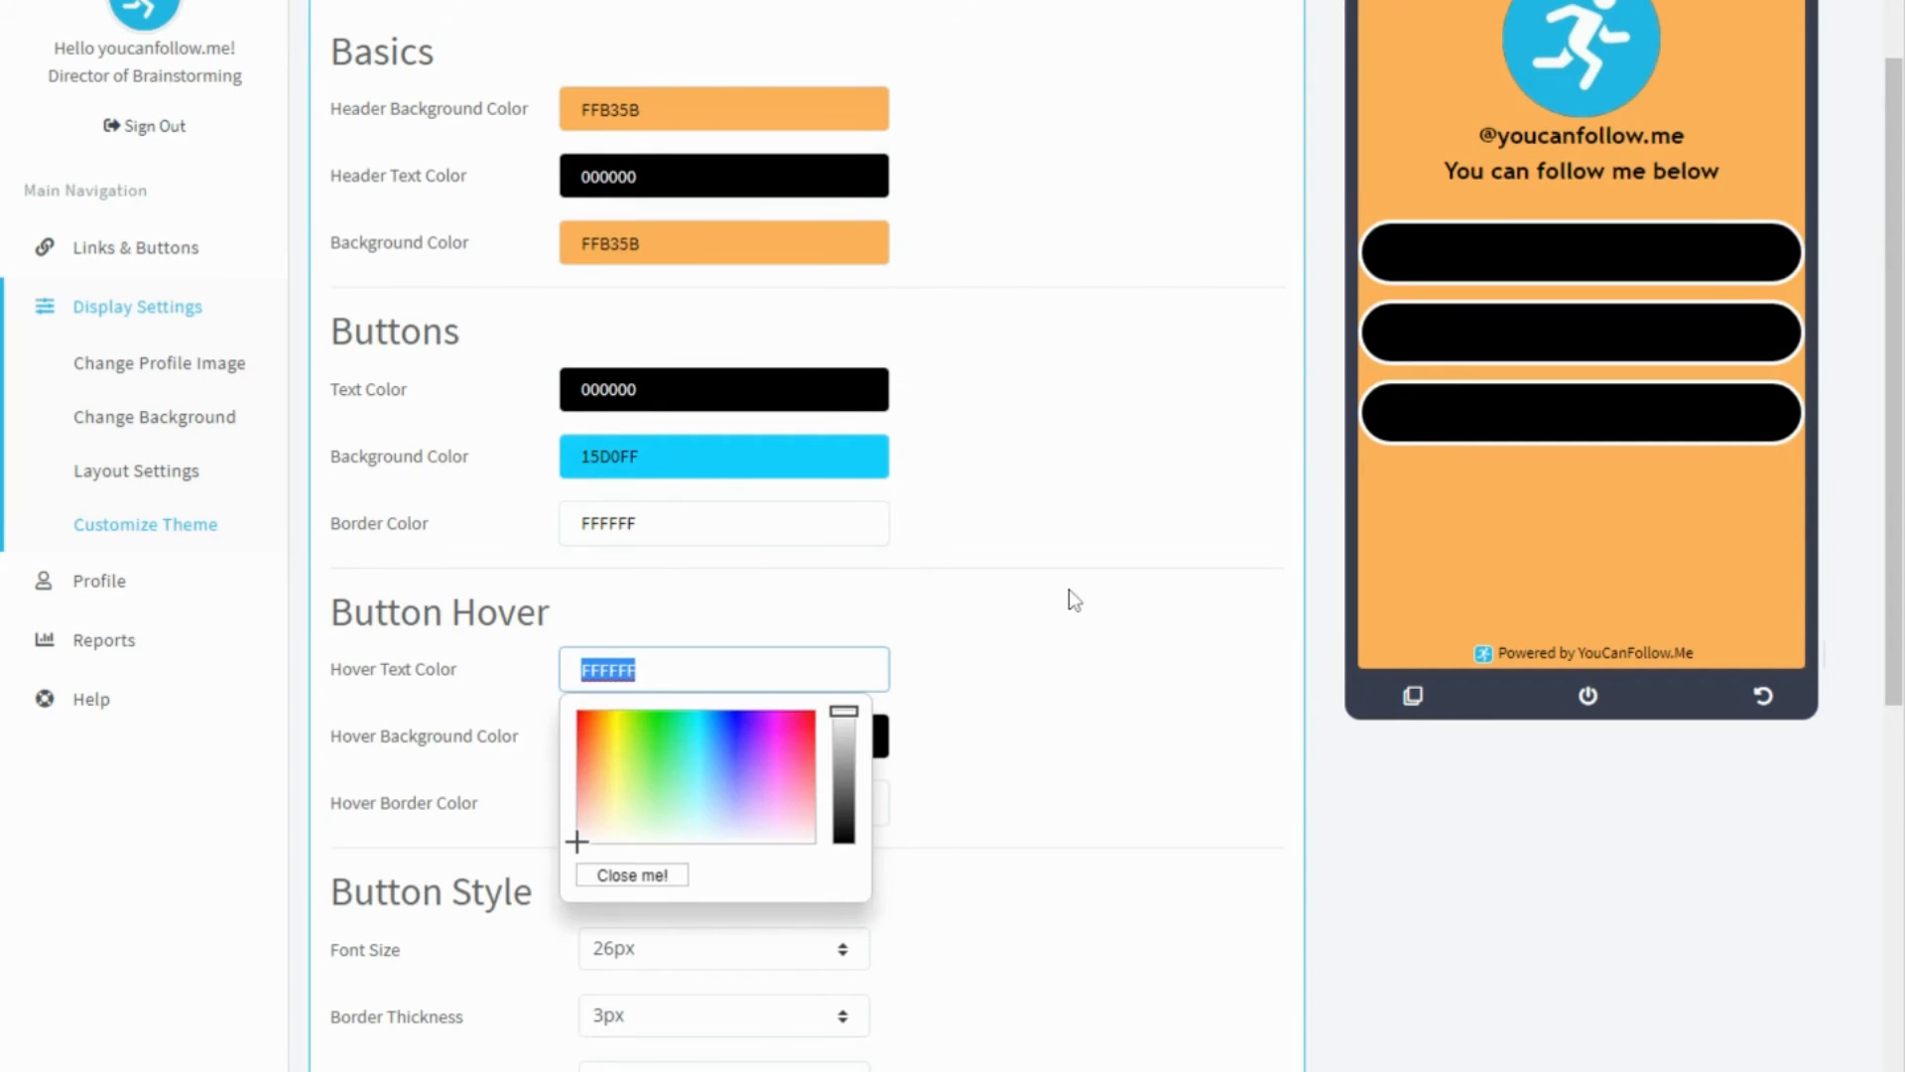
key(ctrl+v)
click(1103, 590)
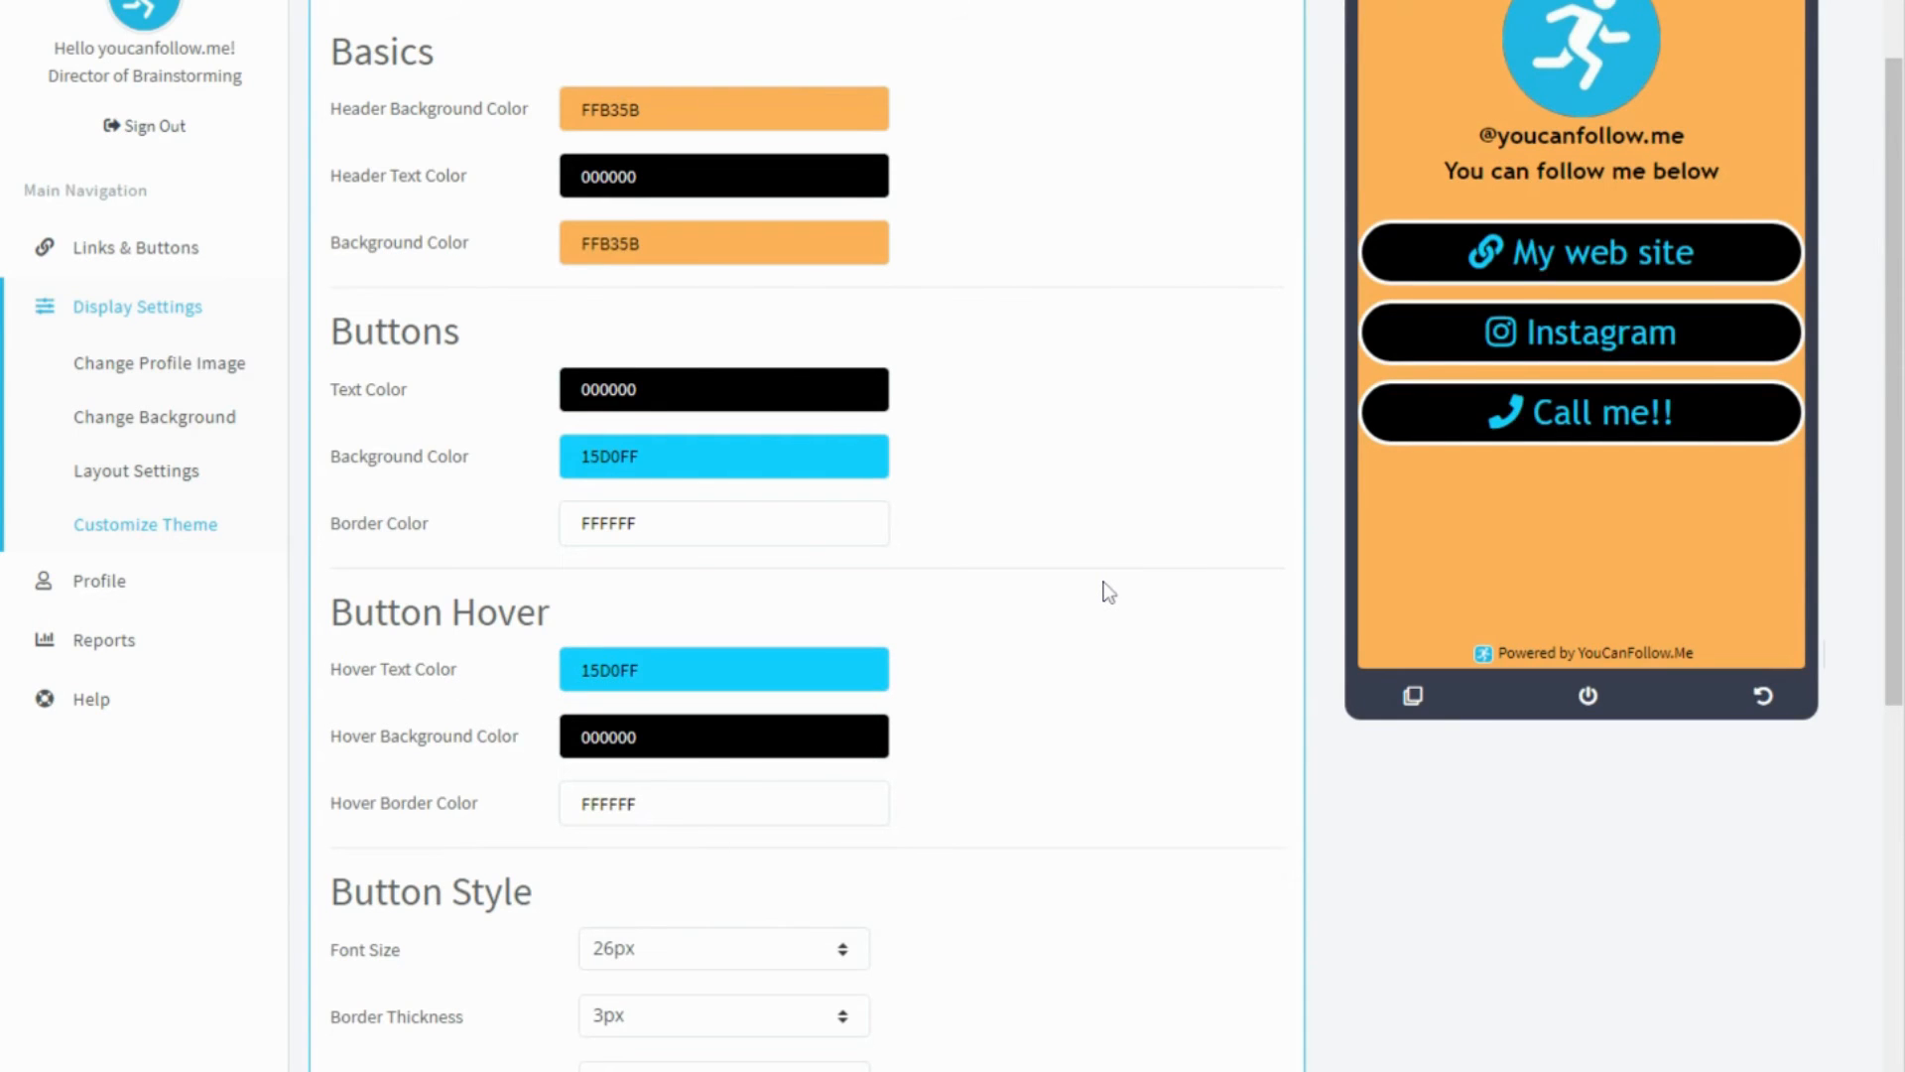
Save the theme with the new hover text and hover background colors
scroll(1108, 592, down, 1)
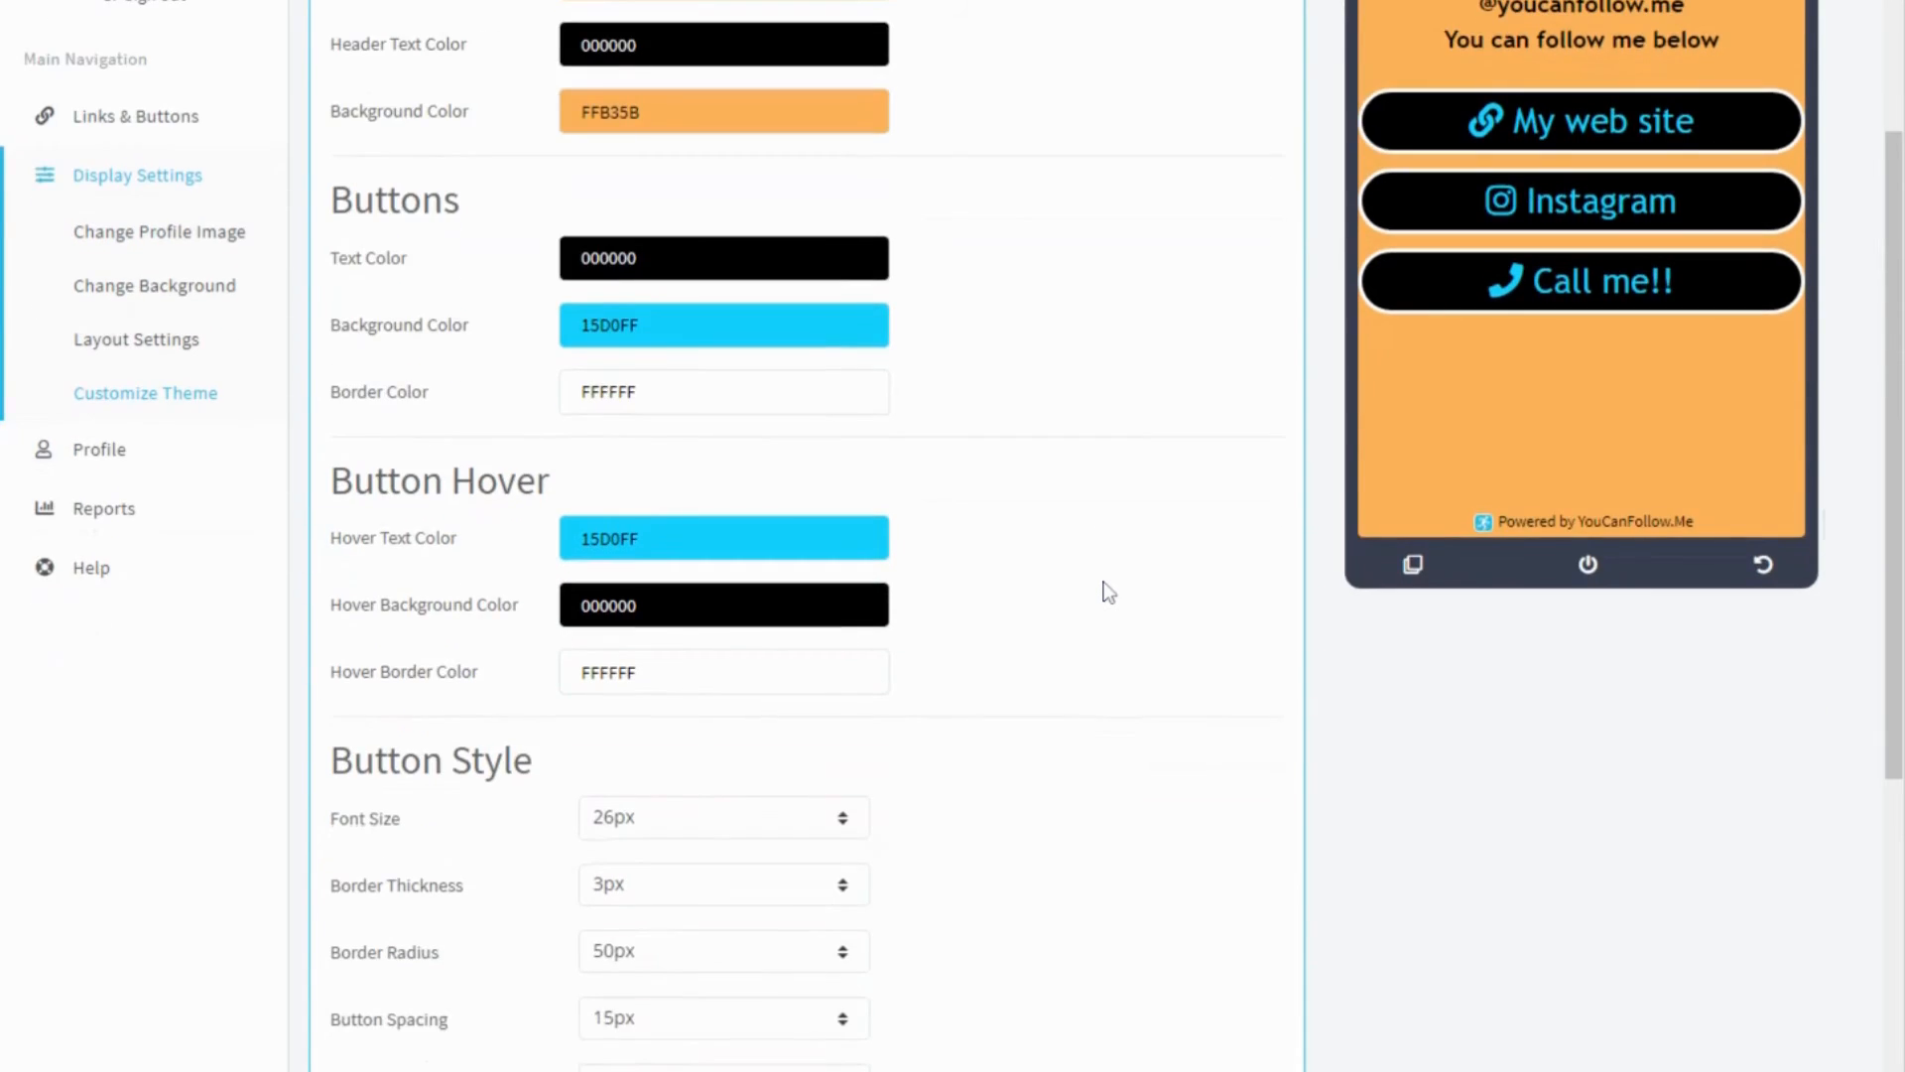
scroll(979, 646, down, 1)
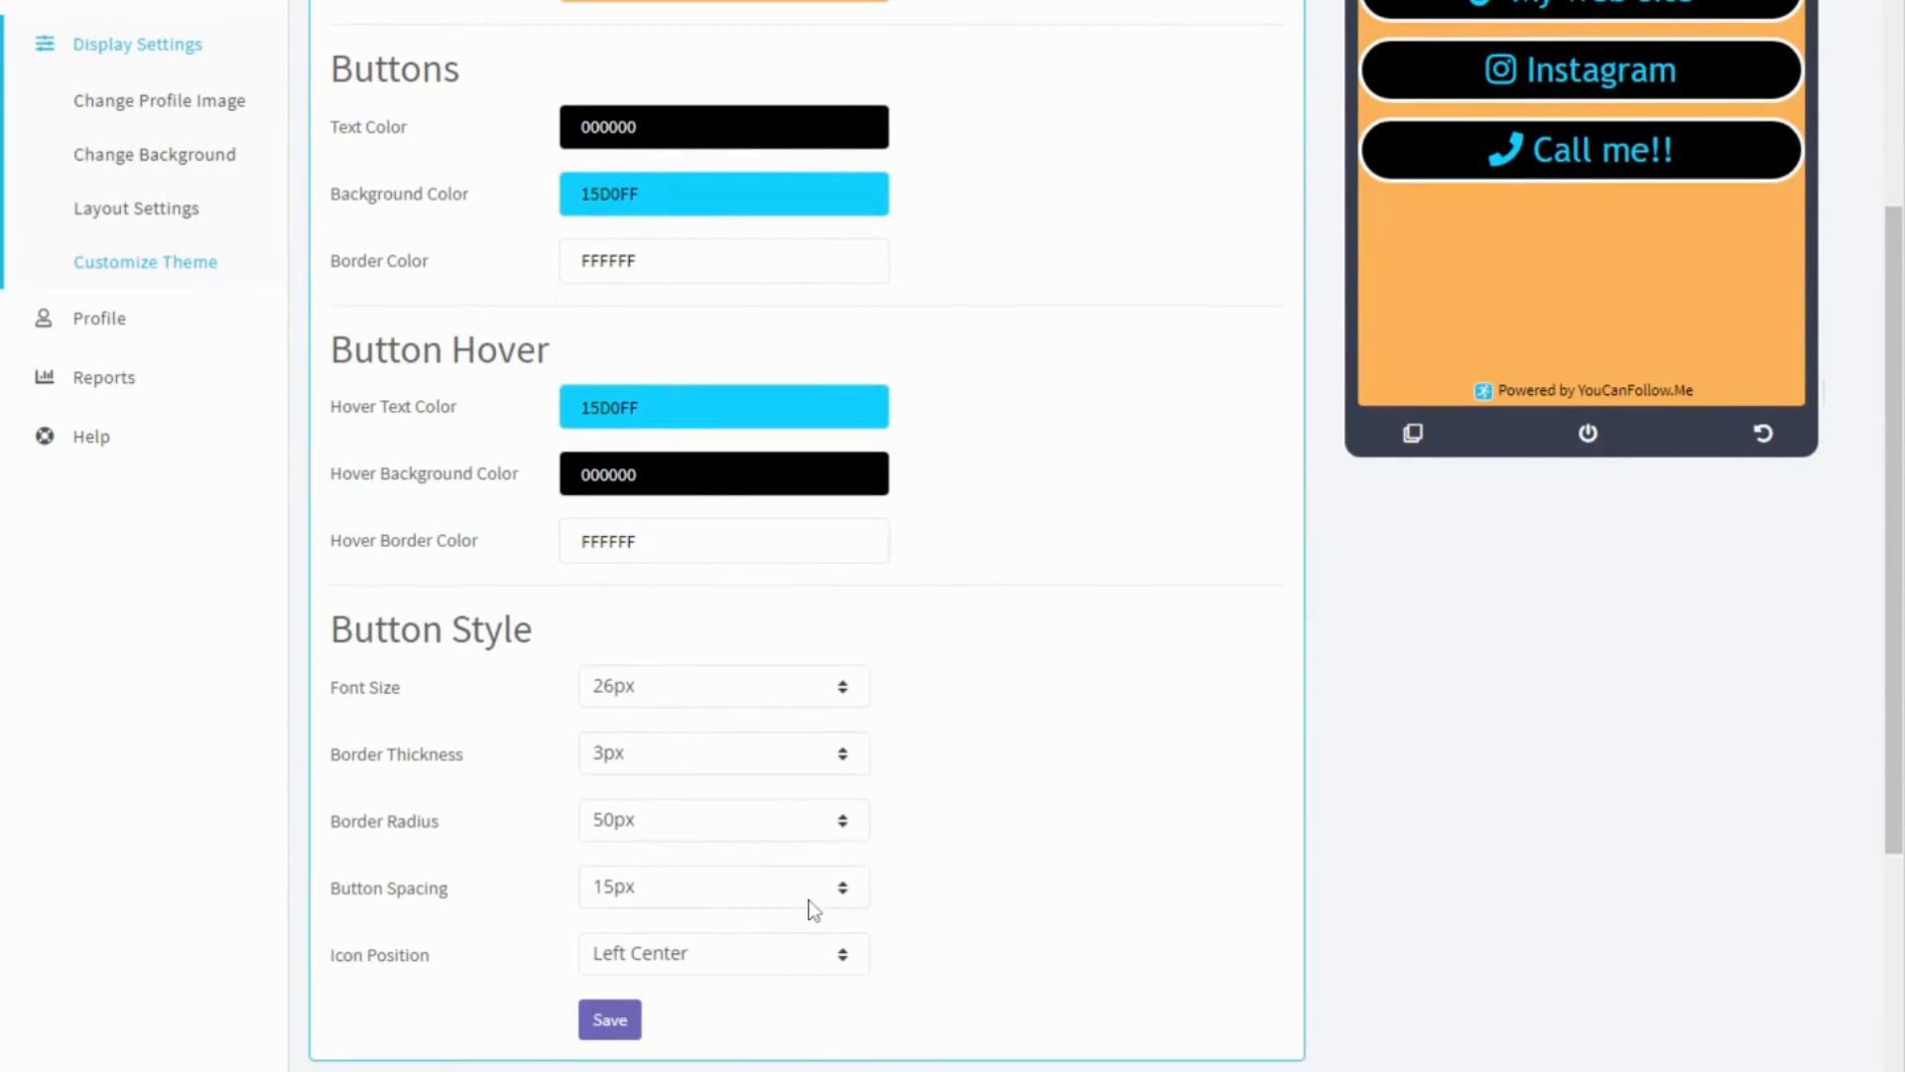
click(623, 1028)
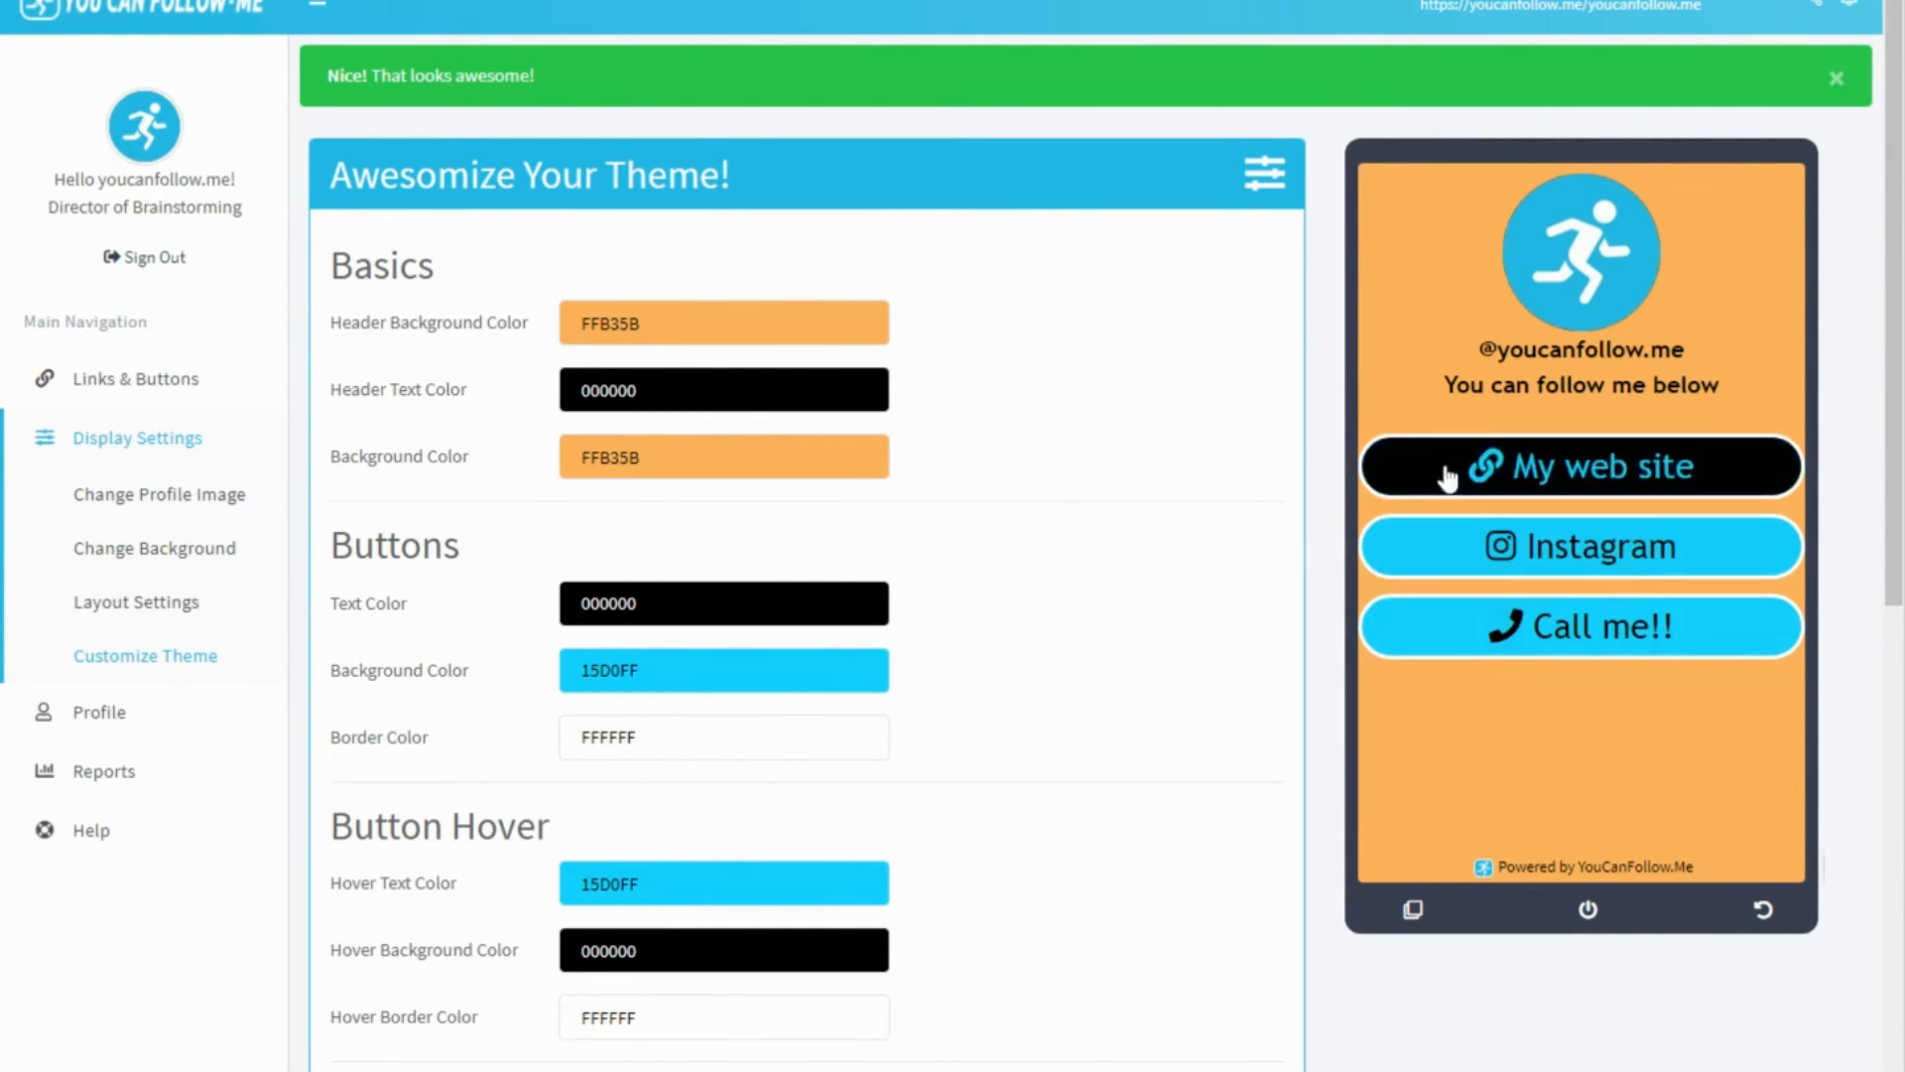
Set the hover border color of the buttons to red, FF0000
scroll(1069, 772, down, 3)
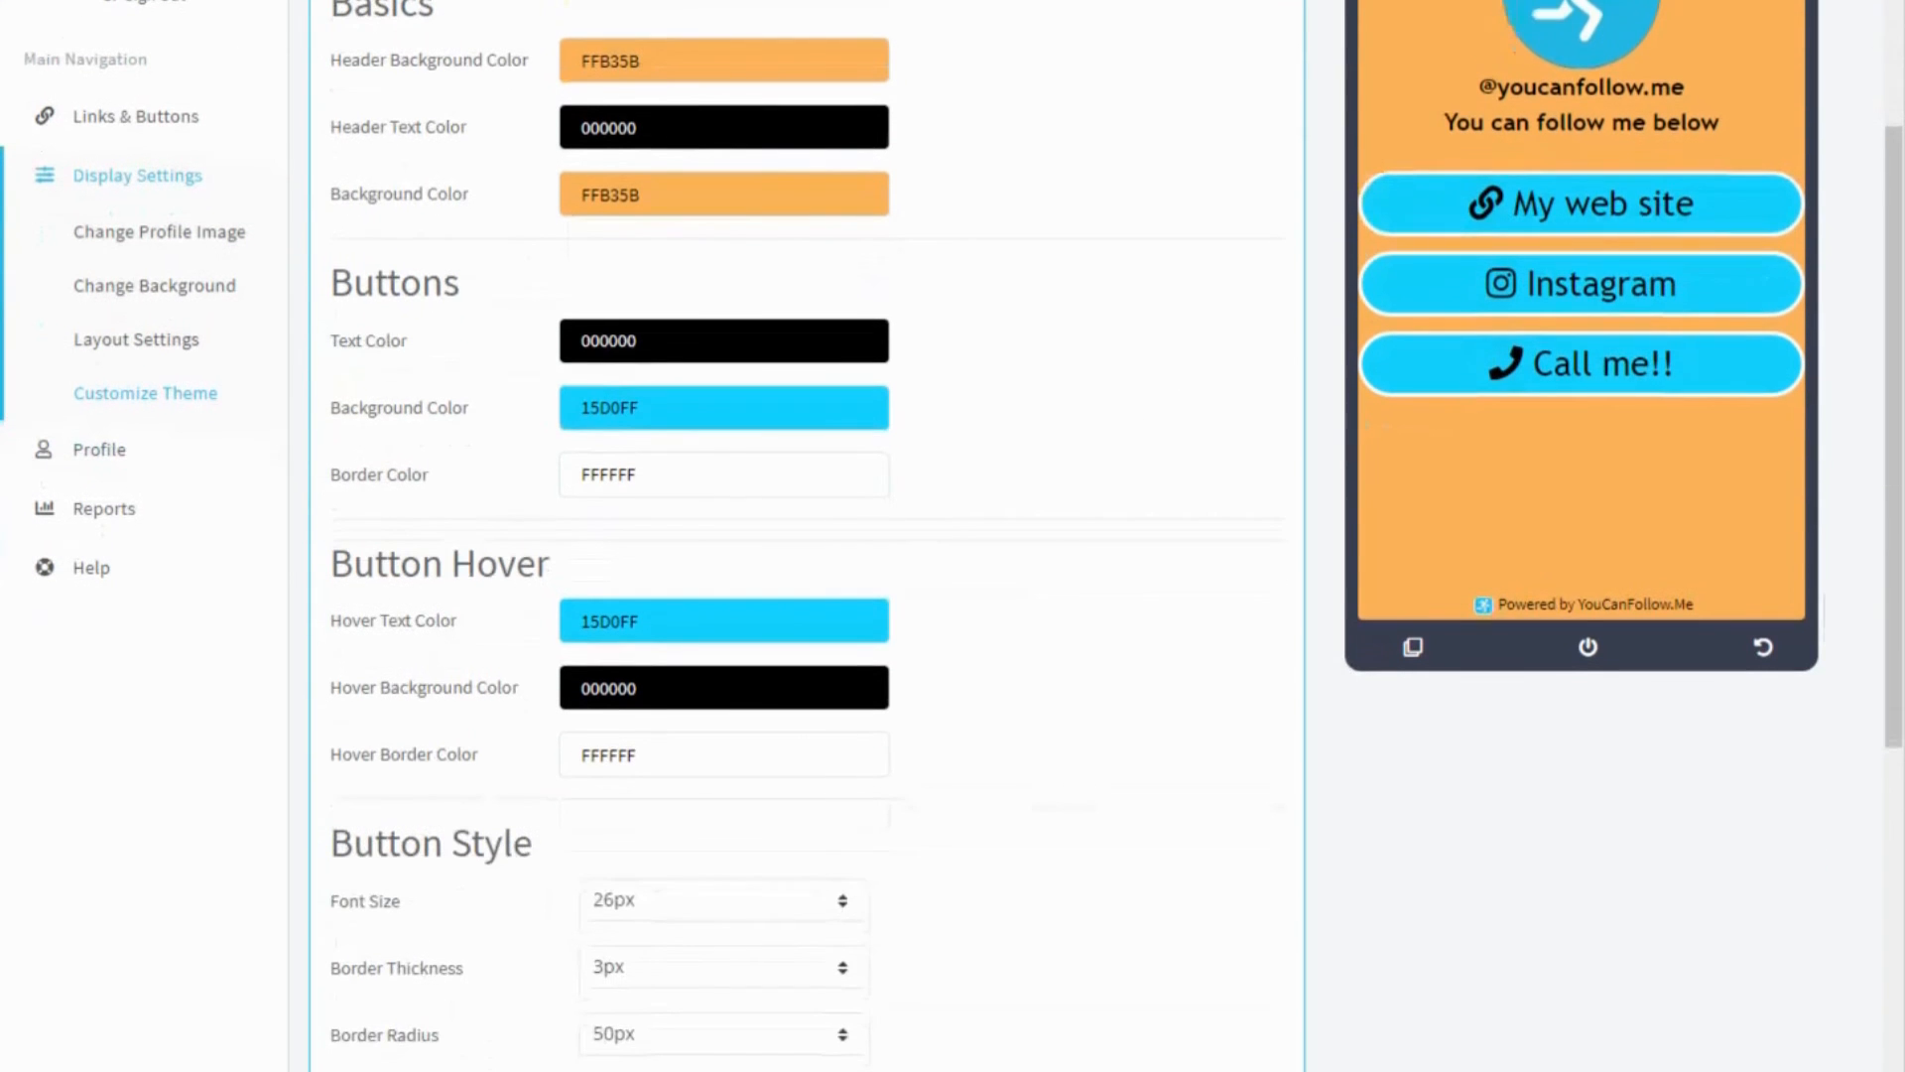
click(694, 776)
drag(576, 927, 540, 787)
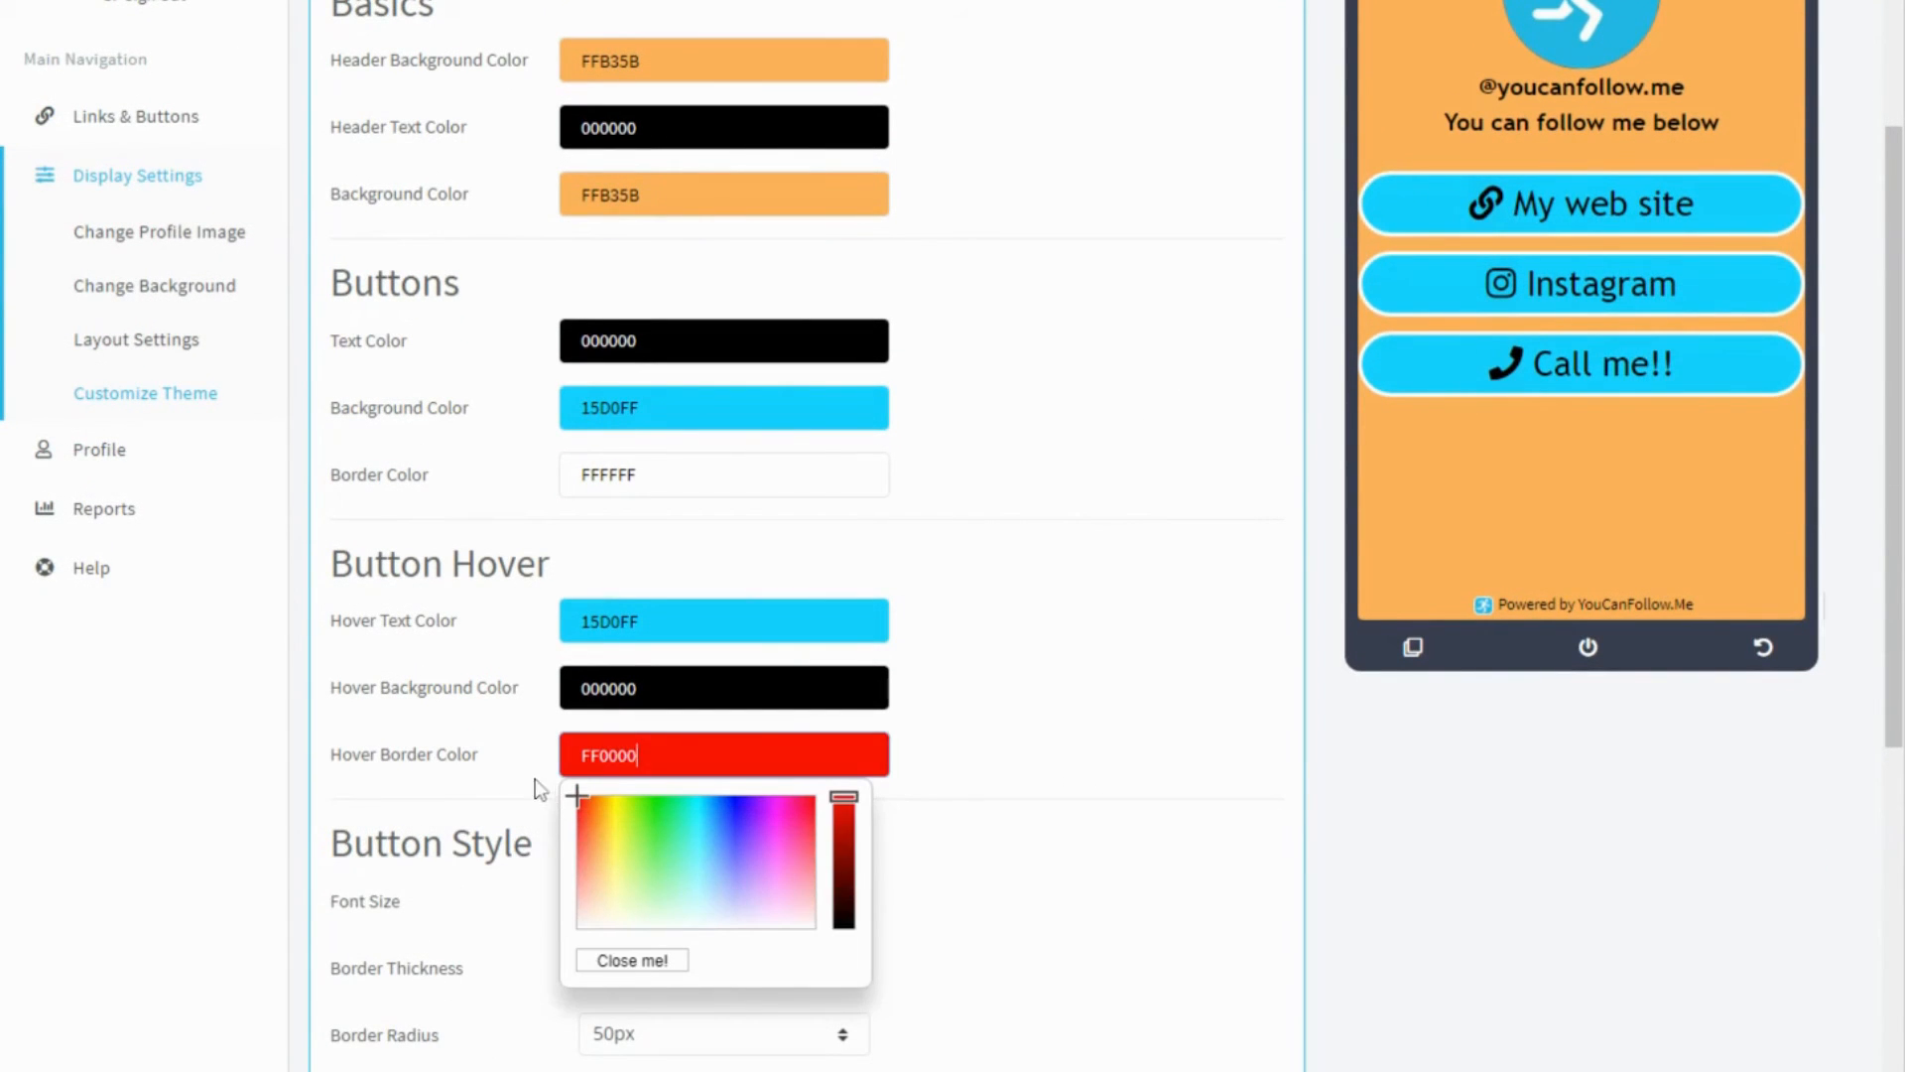
click(1124, 608)
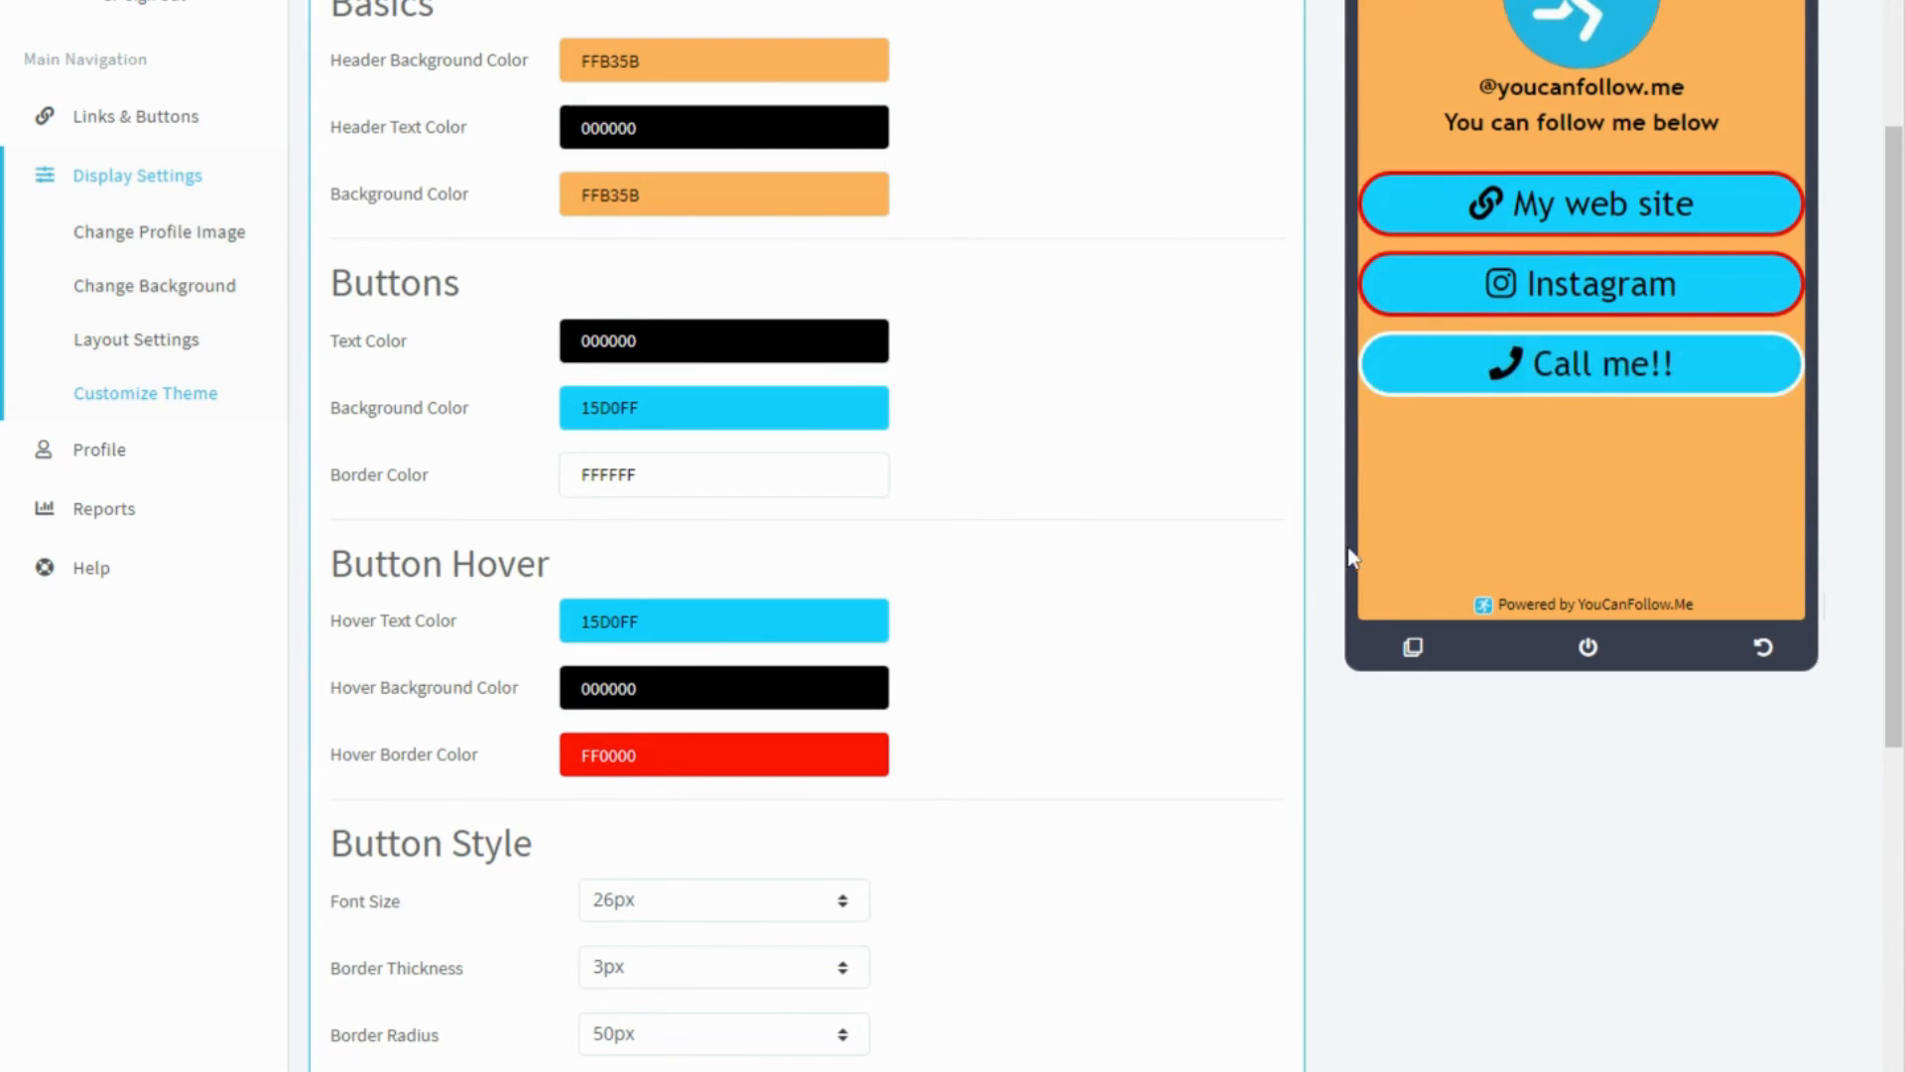
Save the theme with the red hover border color
click(694, 754)
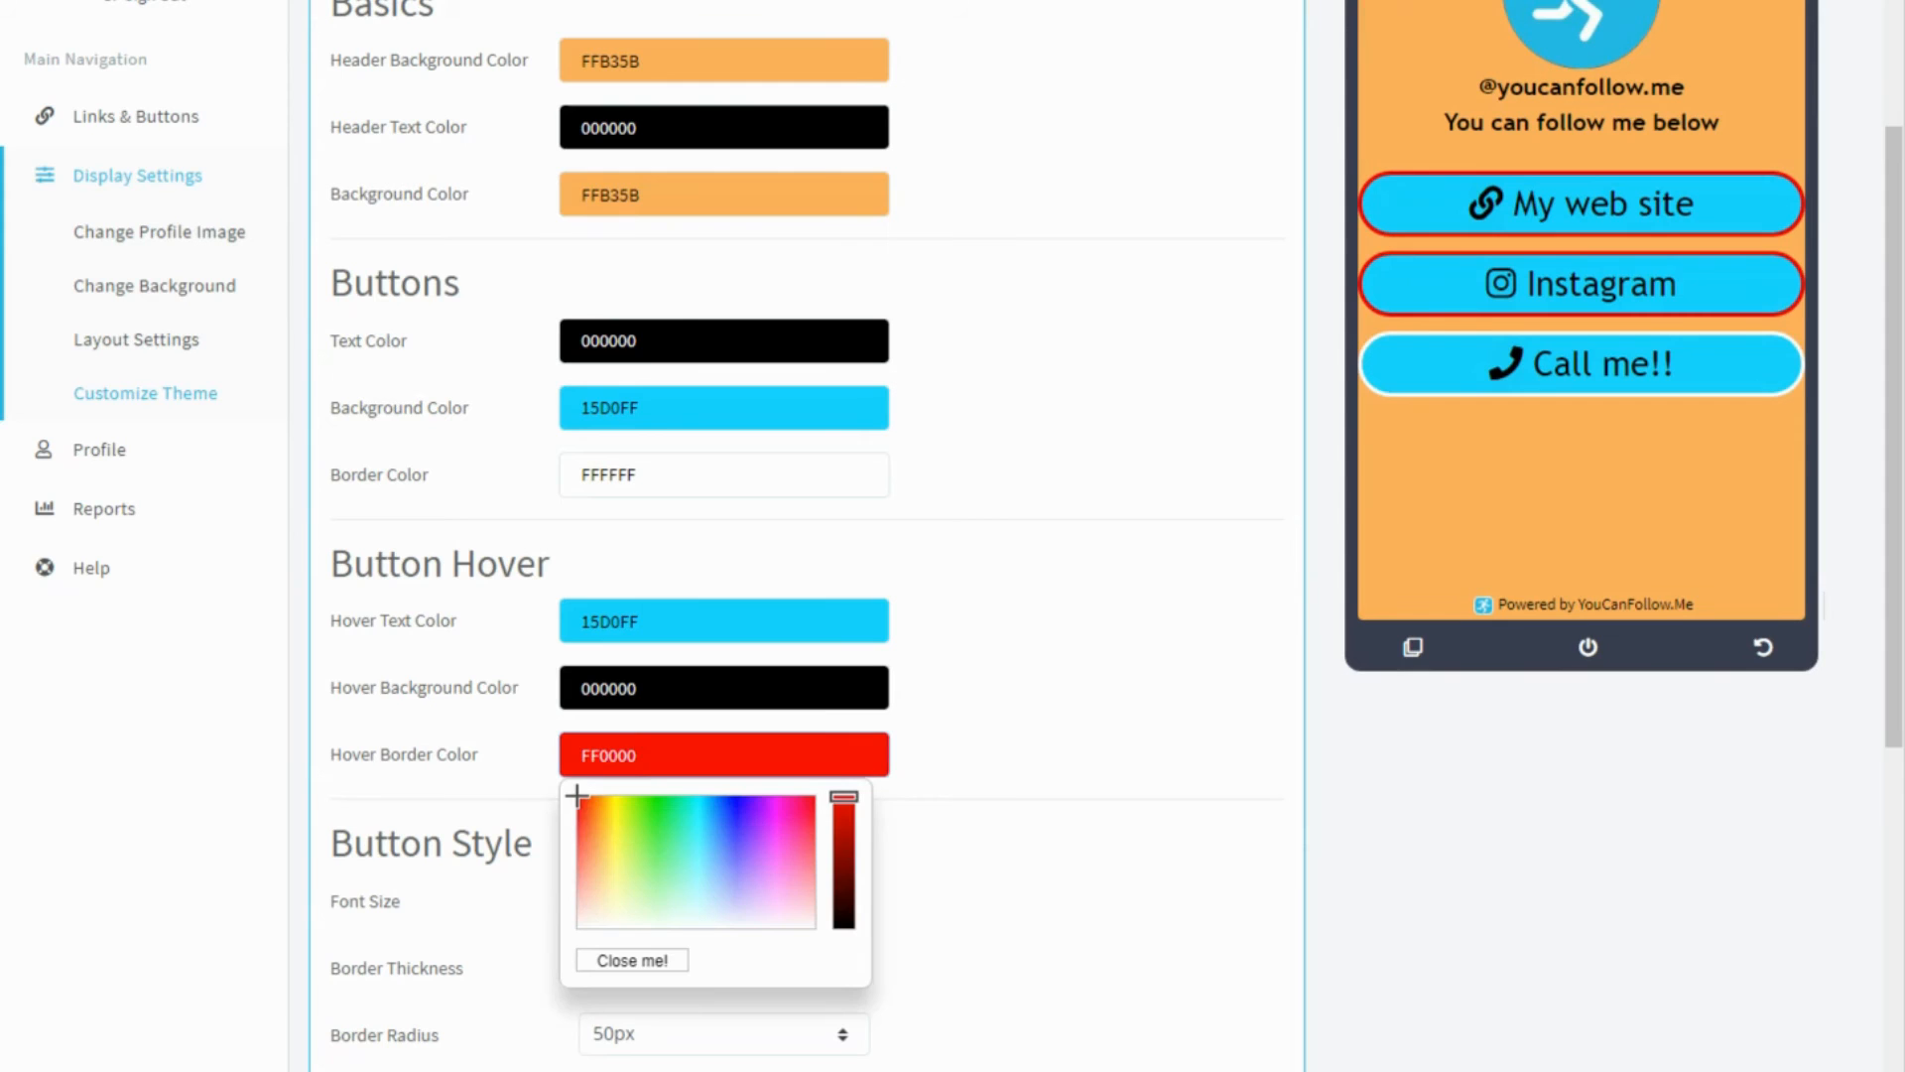
click(1124, 697)
scroll(1114, 706, down, 3)
click(609, 970)
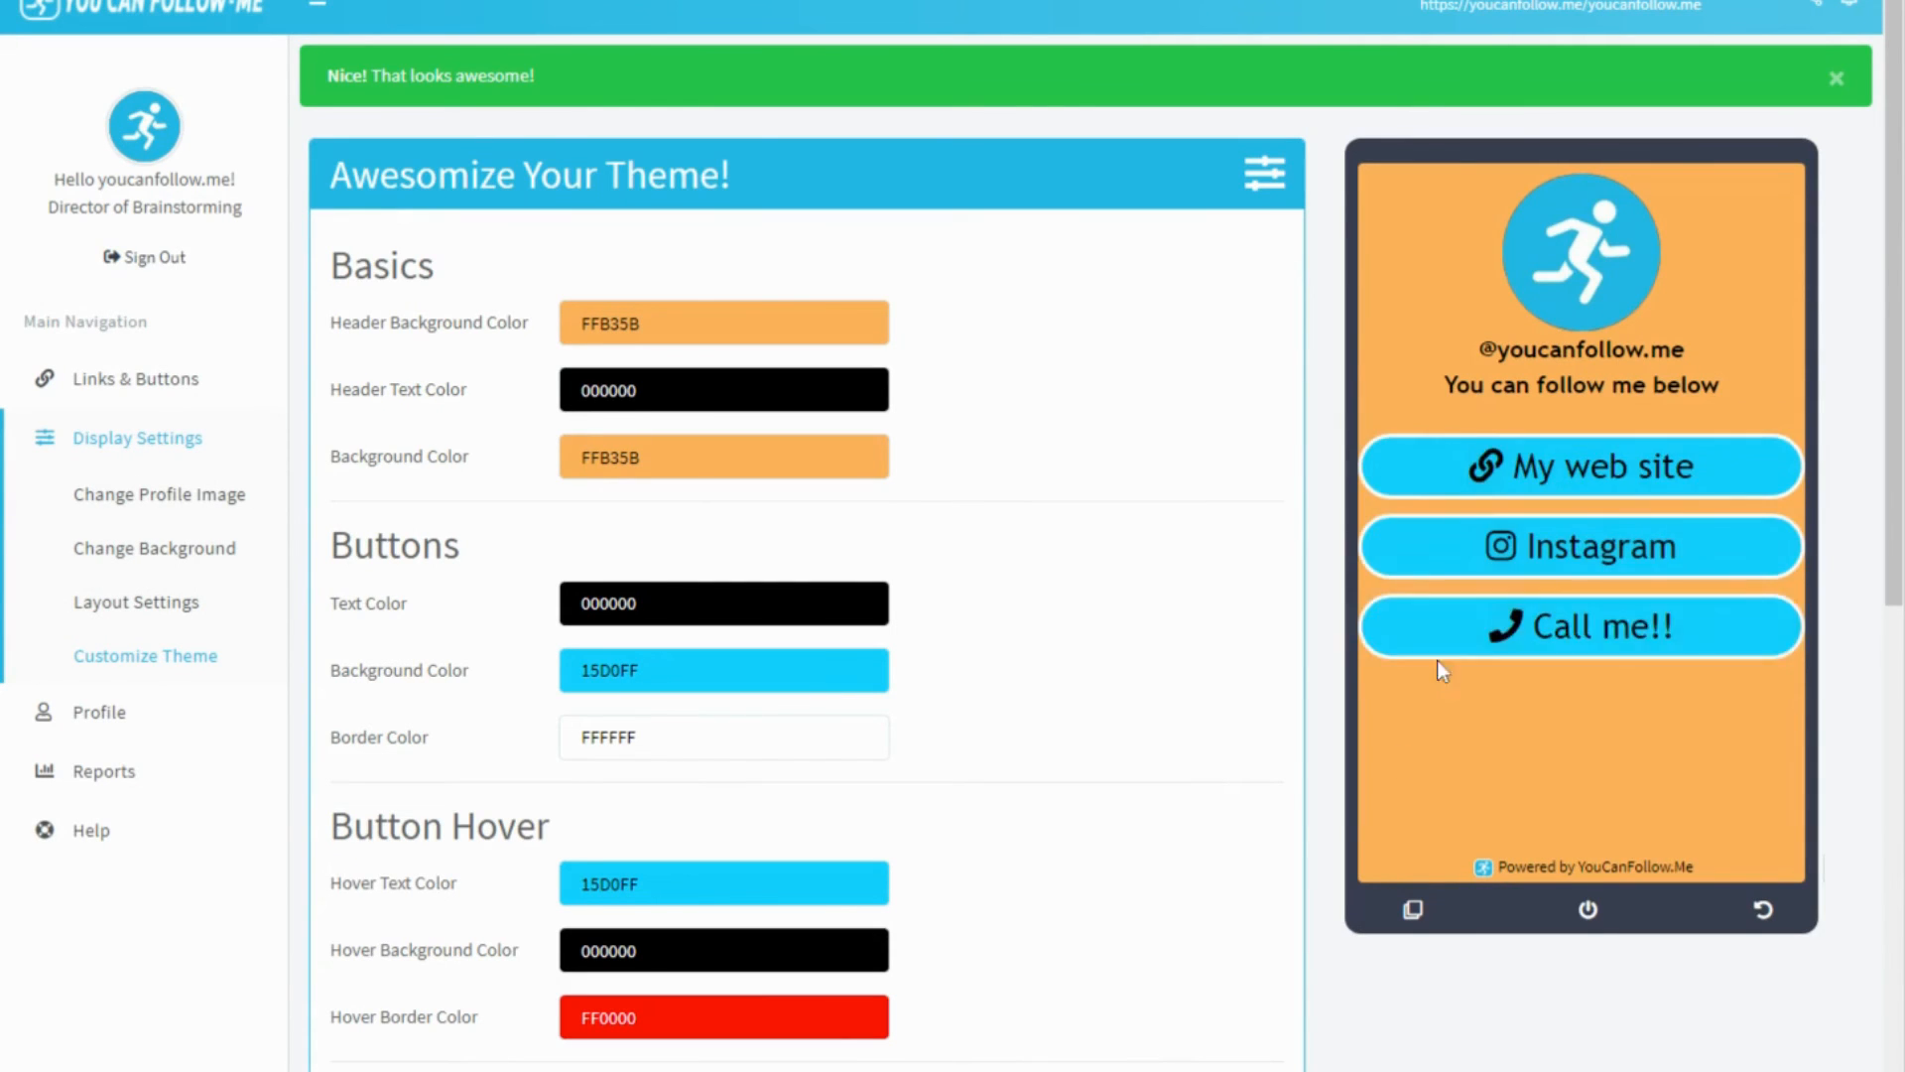
Change the header background color to the blue-violet 4400FF
scroll(943, 646, down, 3)
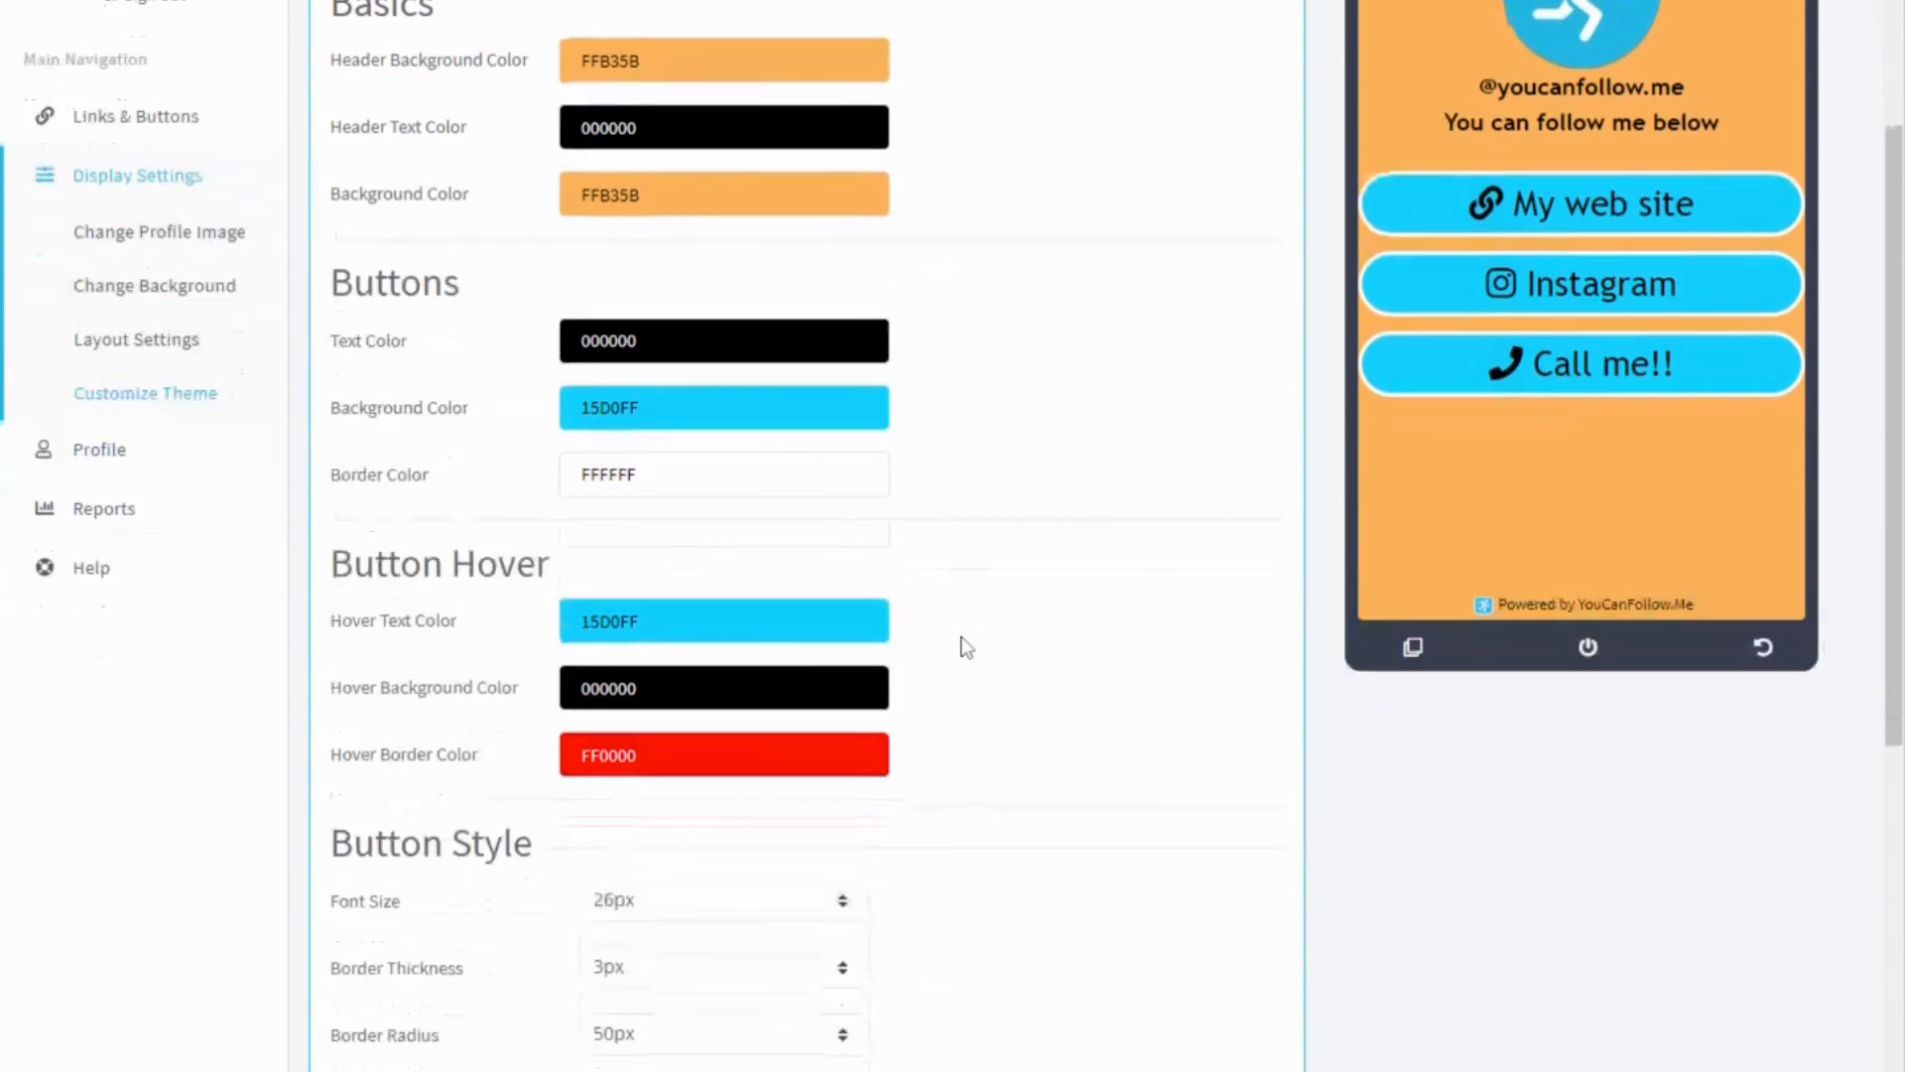
scroll(1109, 671, up, 2)
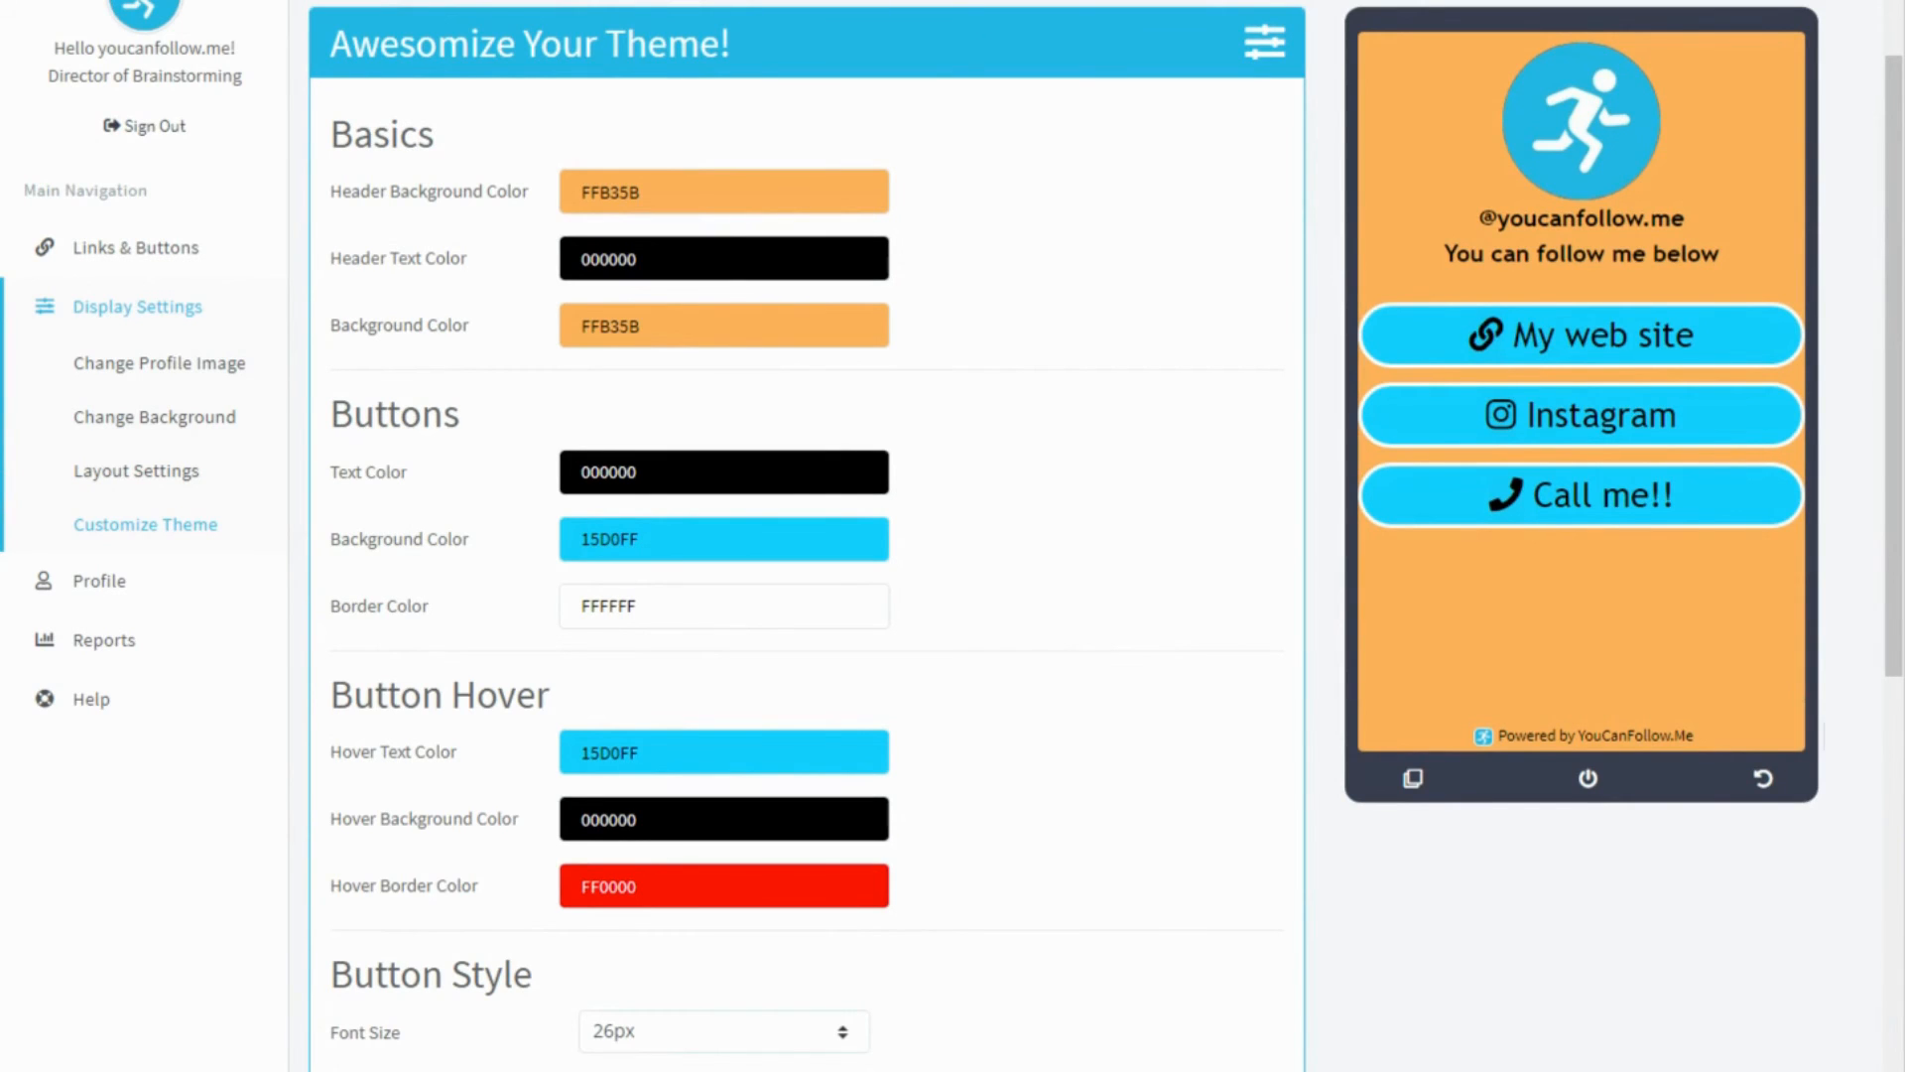
click(722, 192)
mouse_move(597, 280)
mouse_down()
mouse_move(659, 288)
mouse_move(746, 233)
mouse_up()
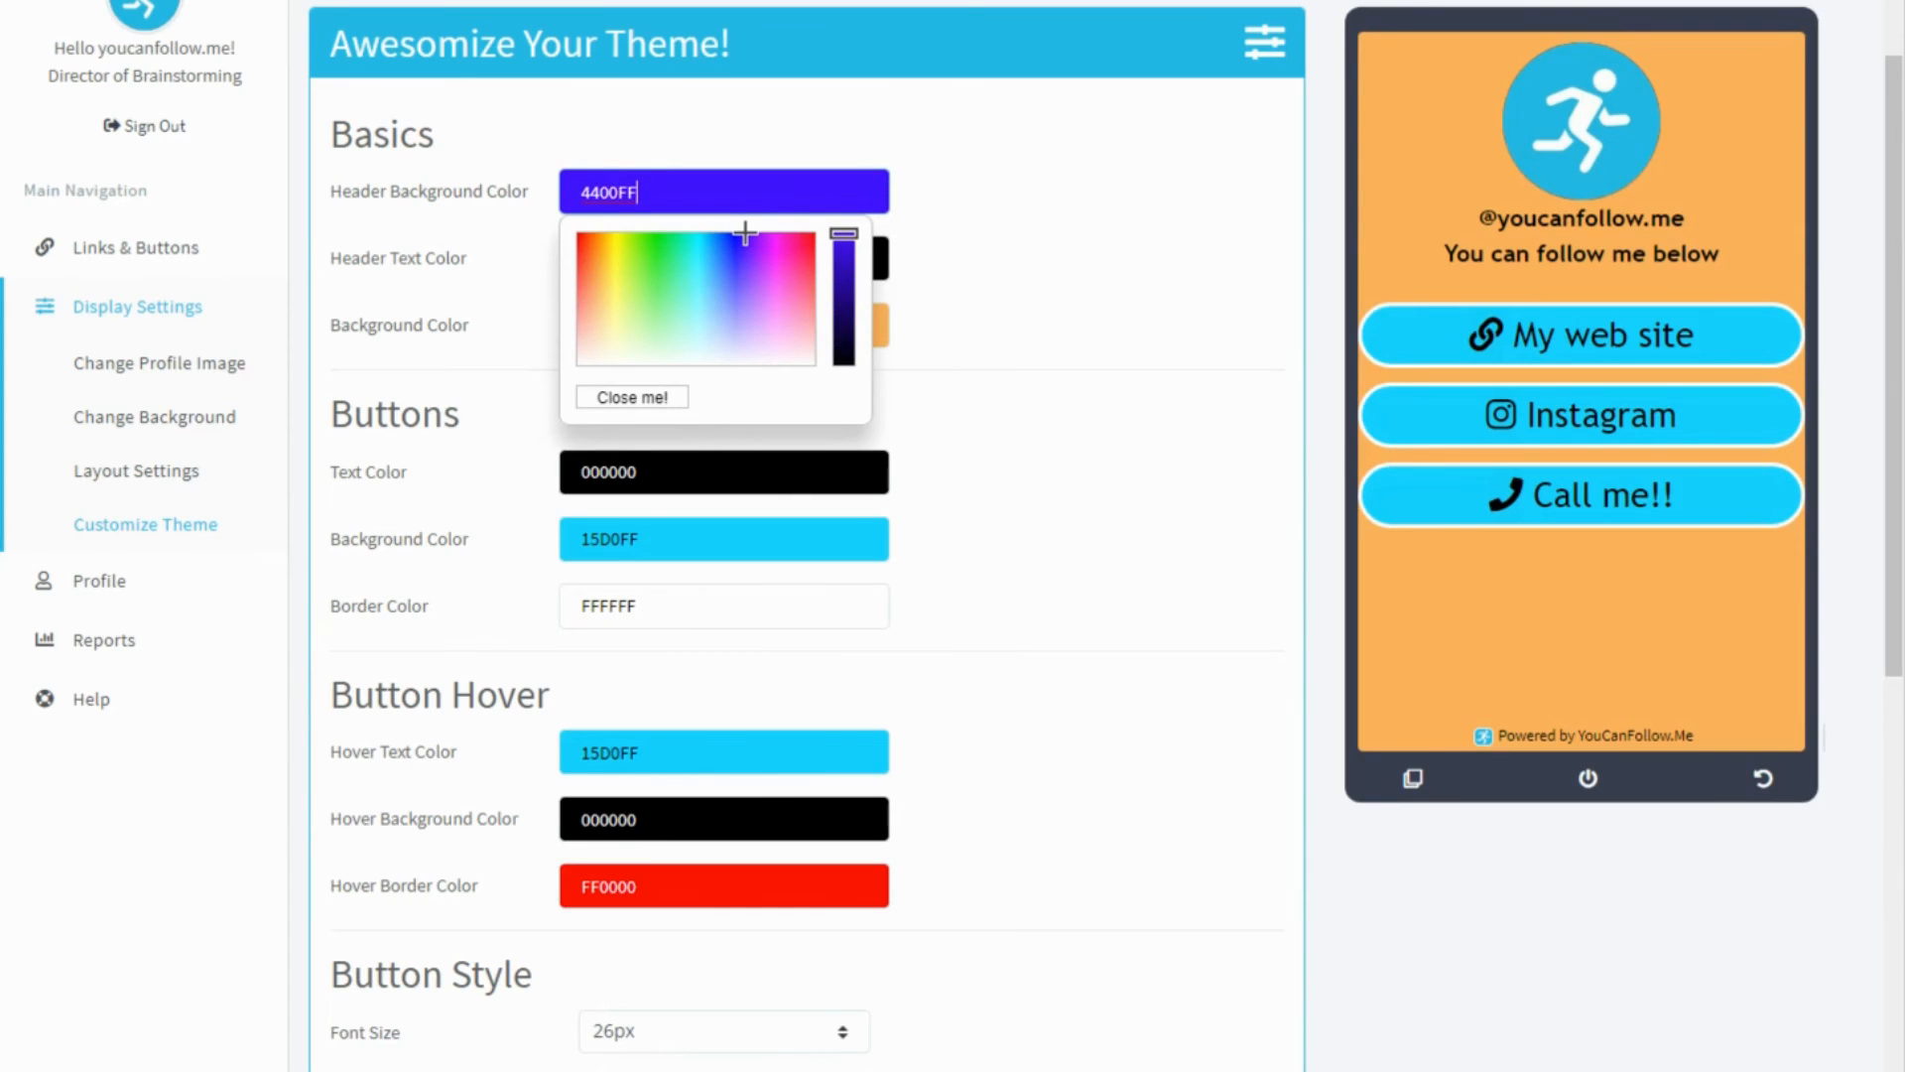
click(1085, 248)
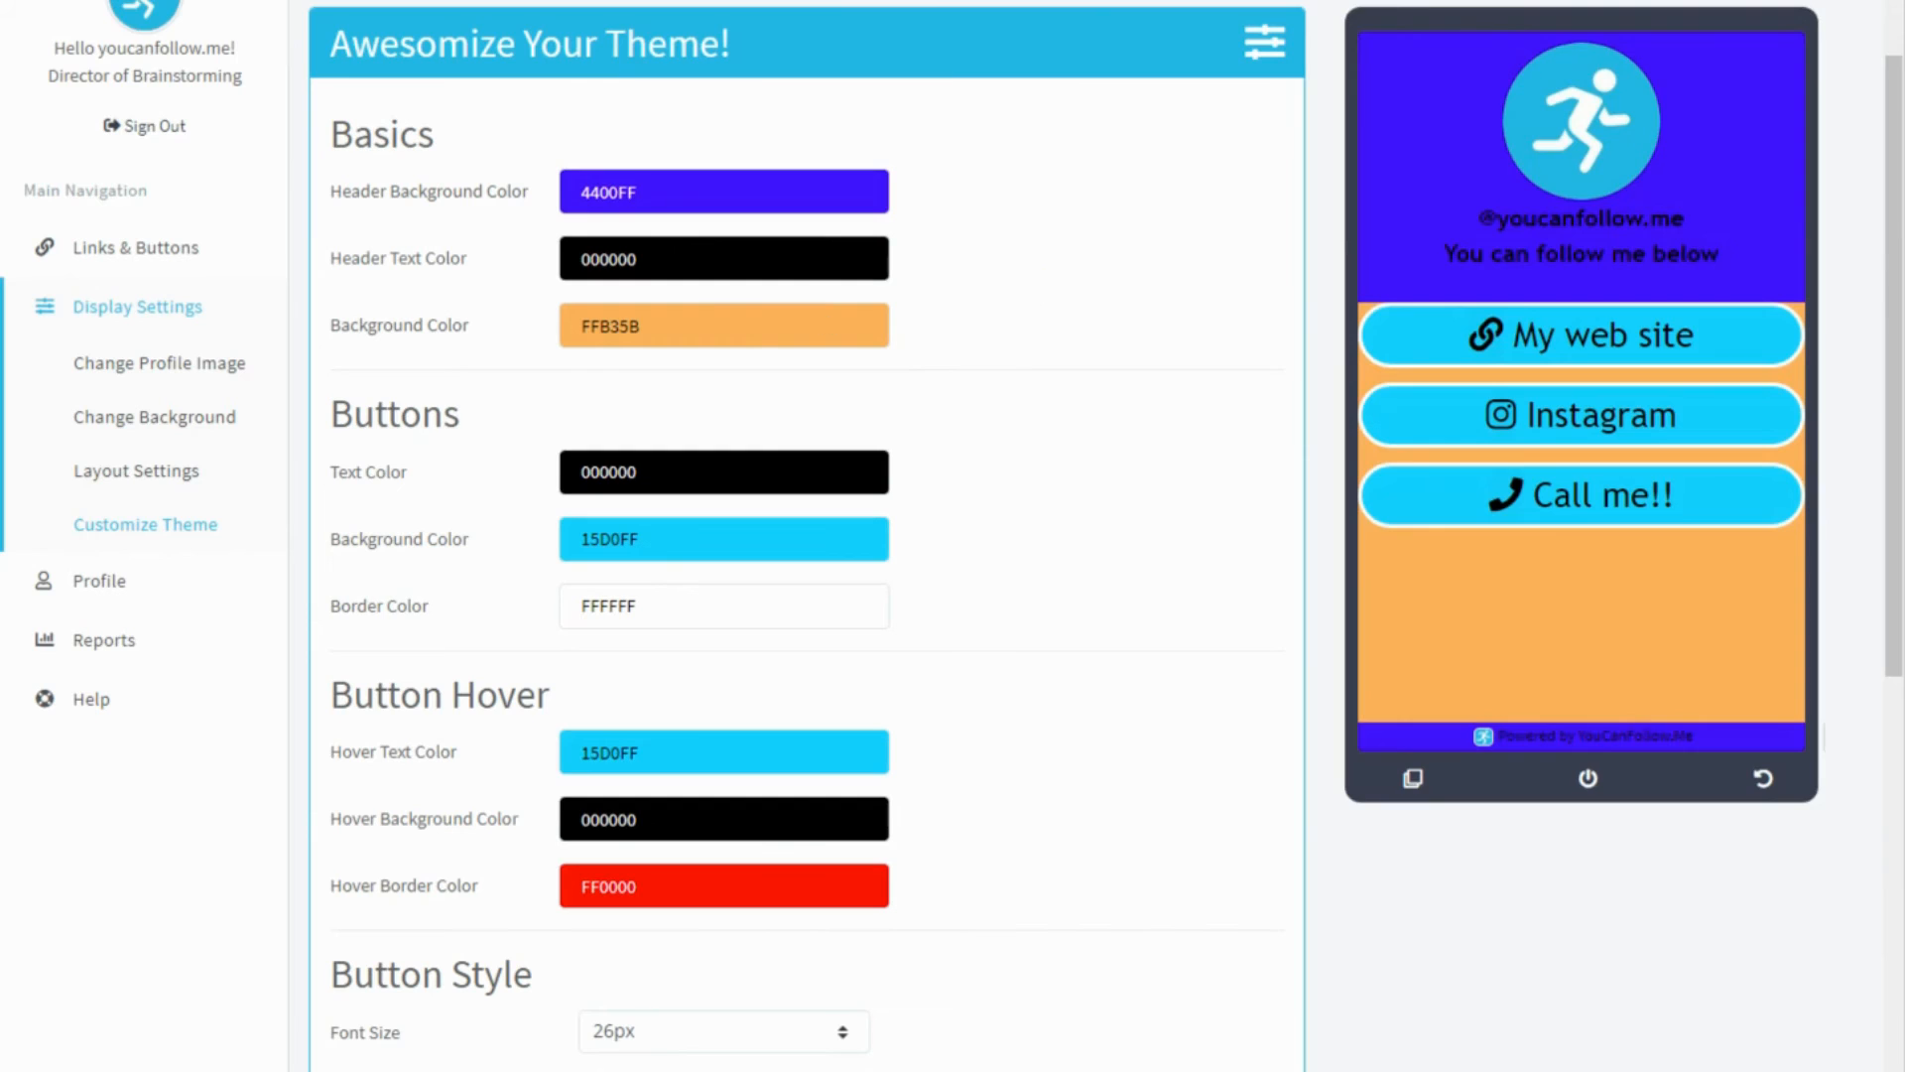
Change the header text color to white, FFFFFF
drag(707, 260, 384, 255)
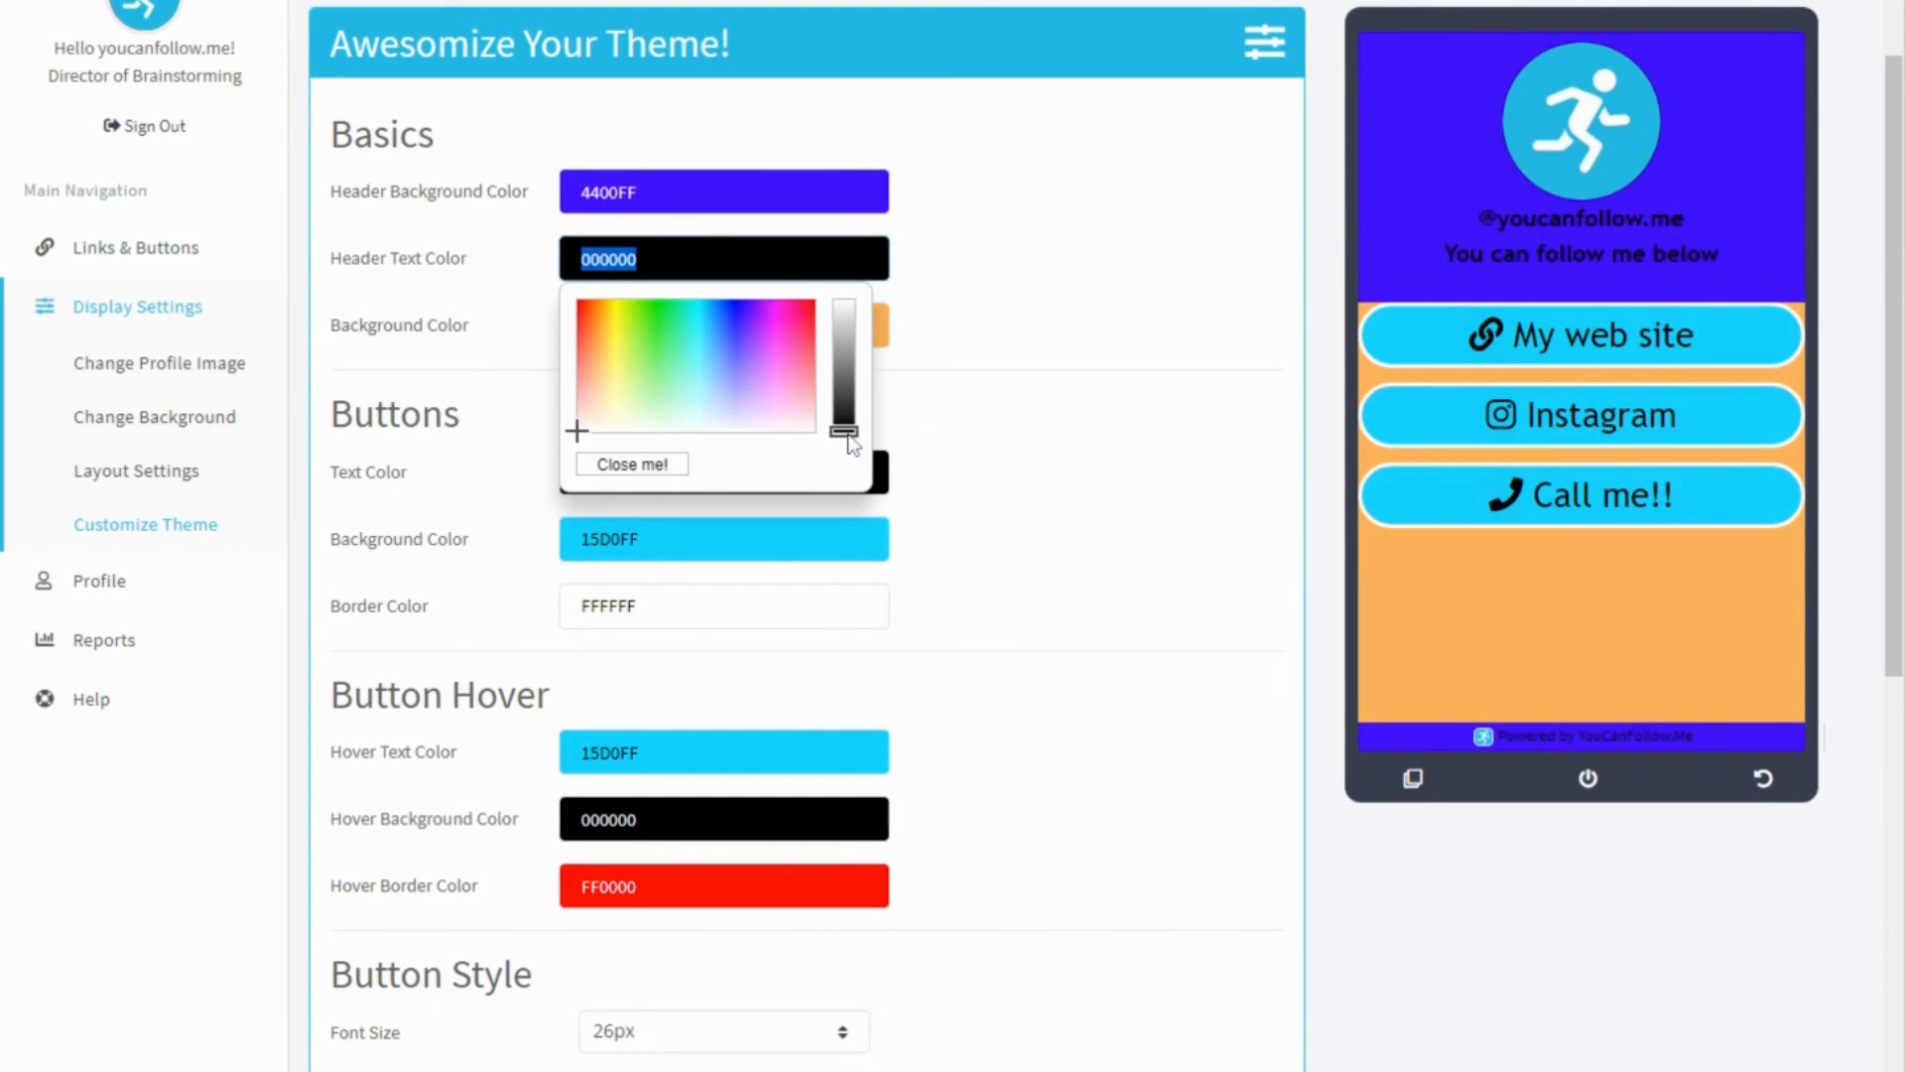
drag(844, 431, 833, 298)
click(1037, 236)
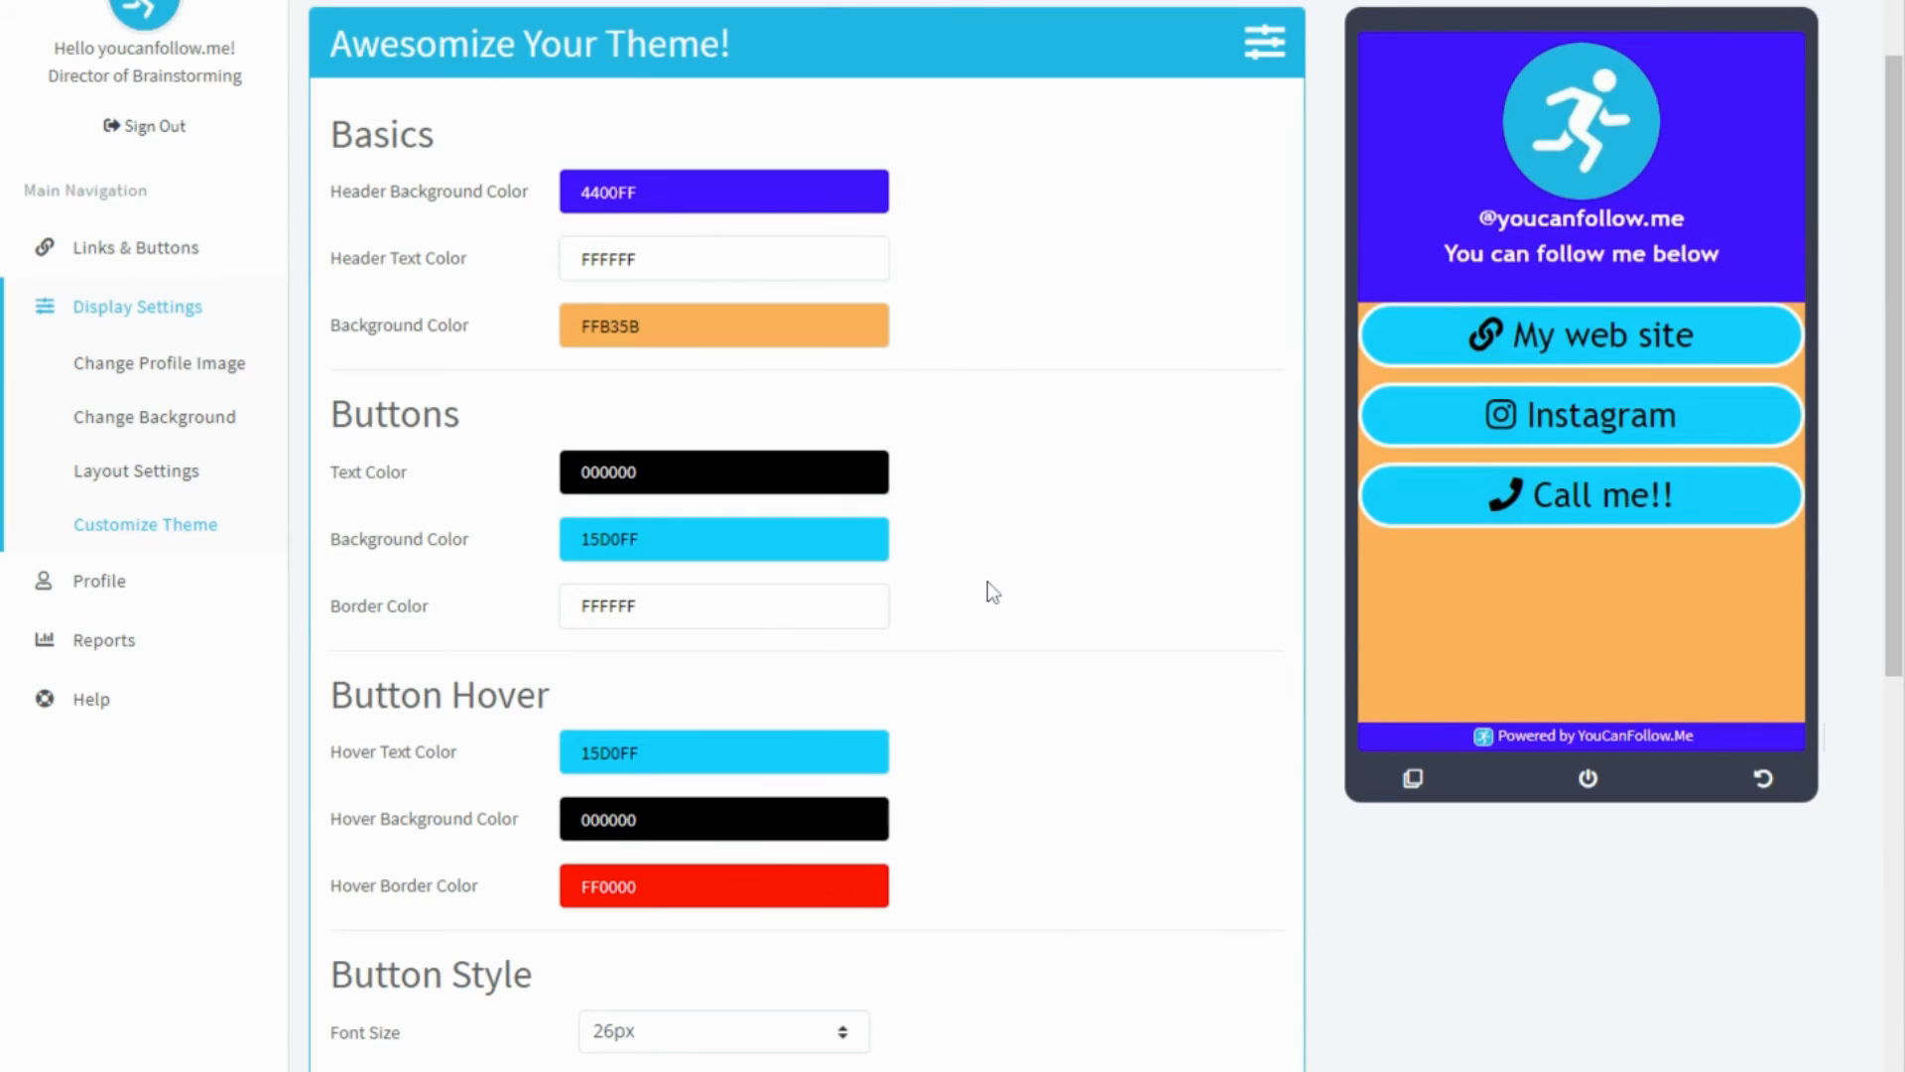
Square off the button corners by setting the border radius to none, and check the preview
scroll(986, 581, down, 5)
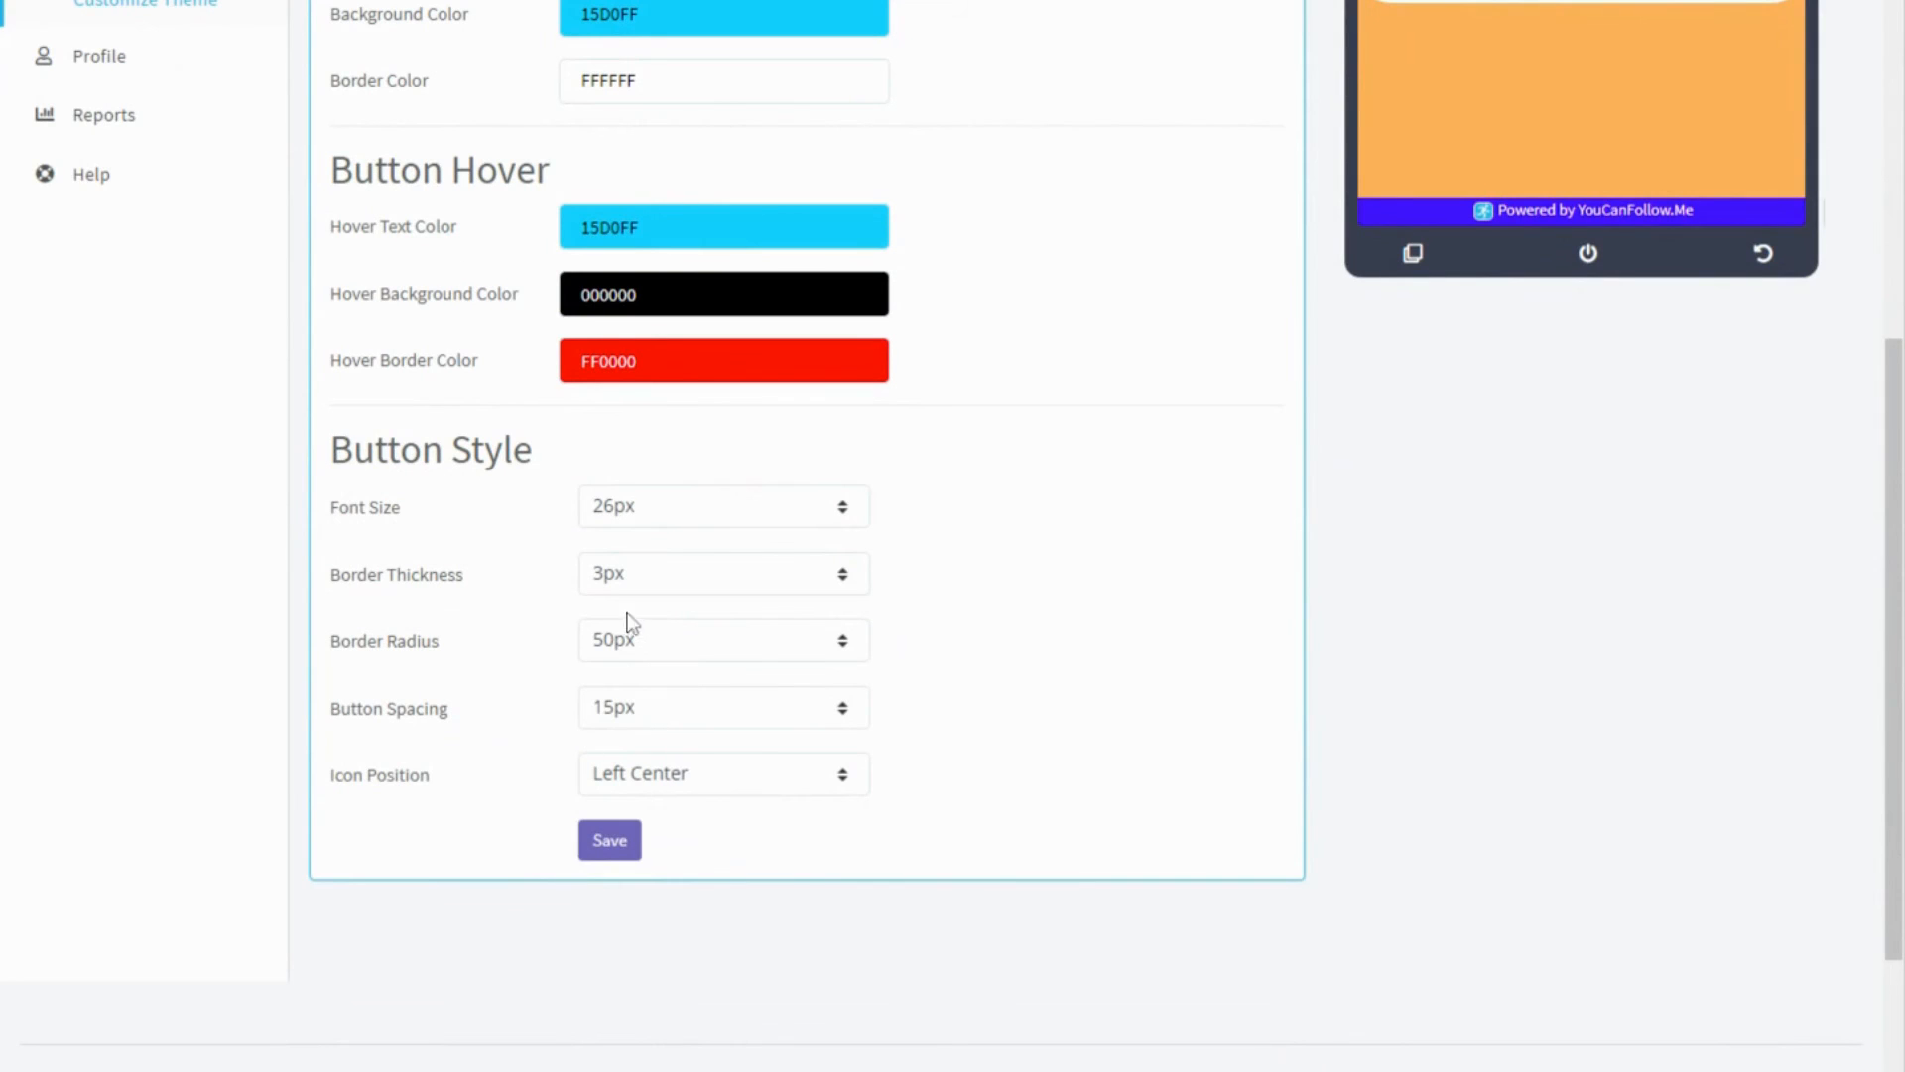
click(683, 645)
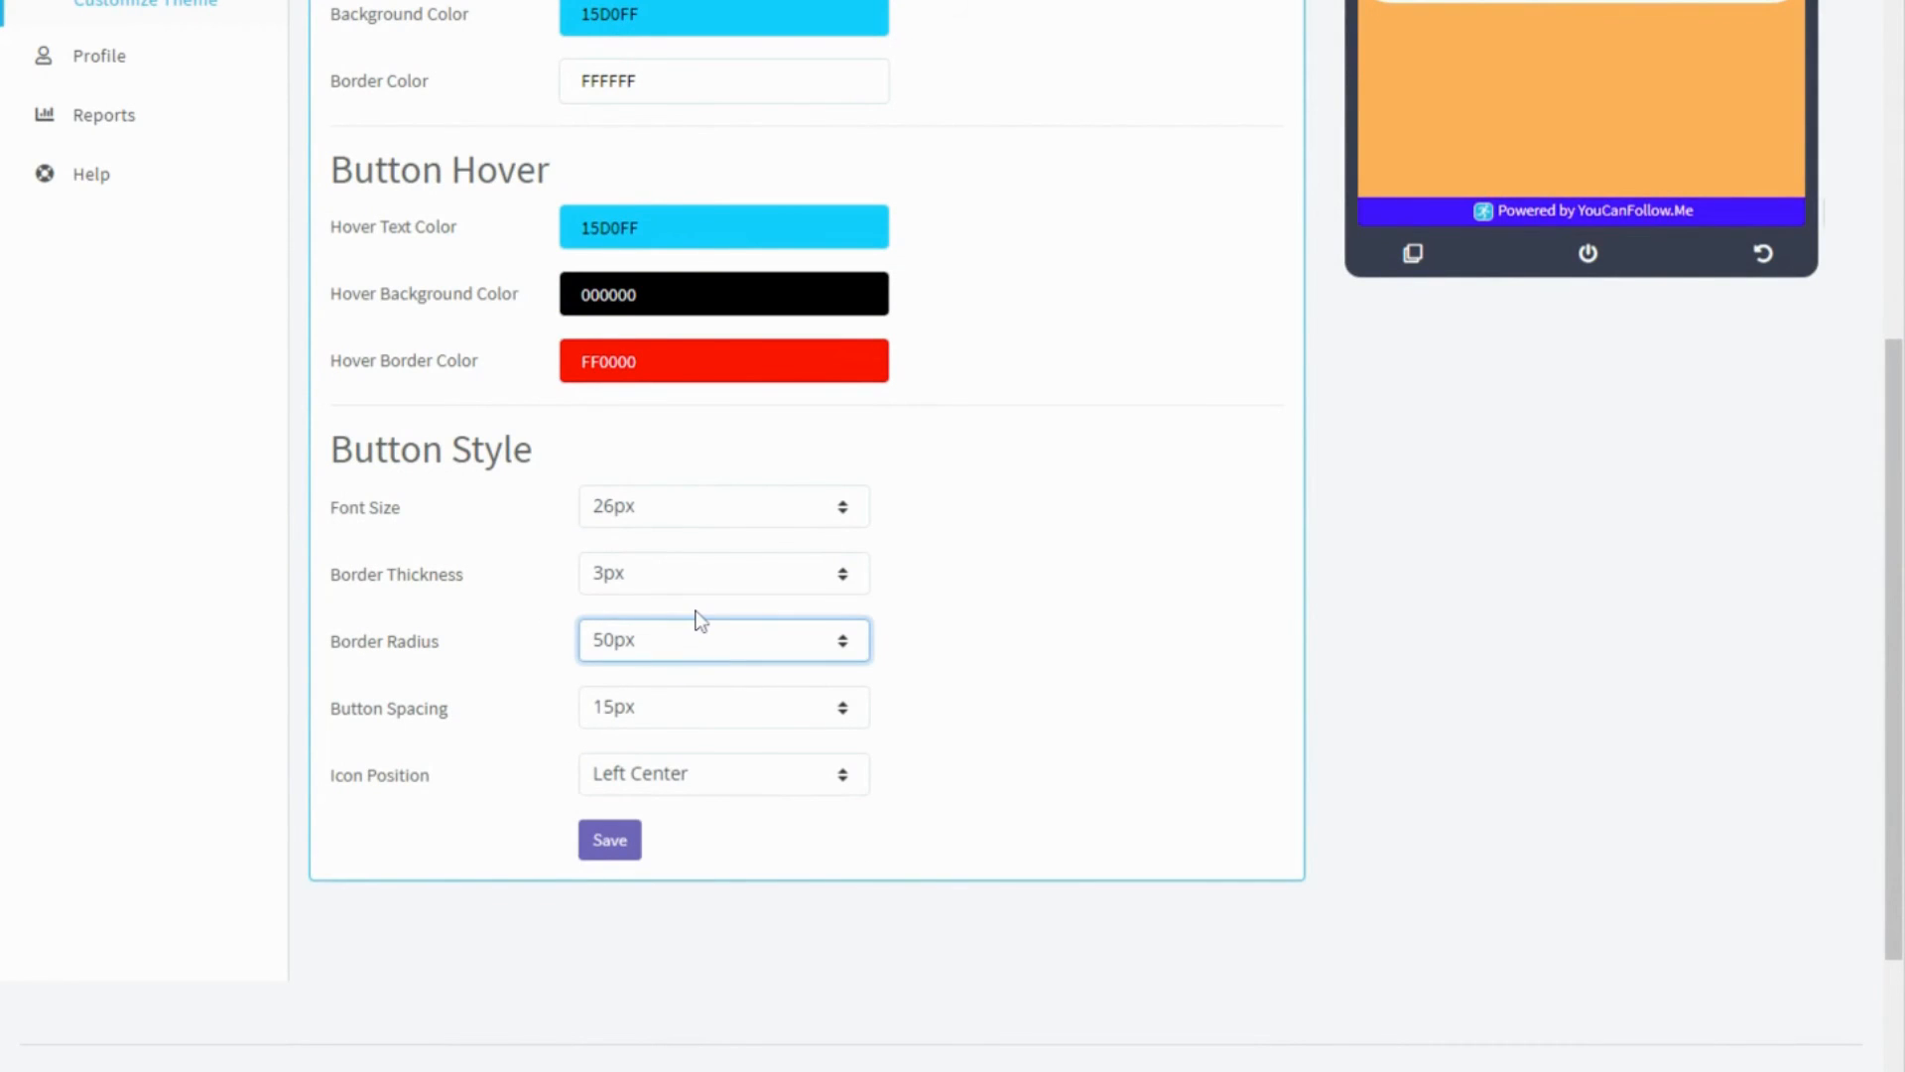
click(697, 612)
click(1140, 689)
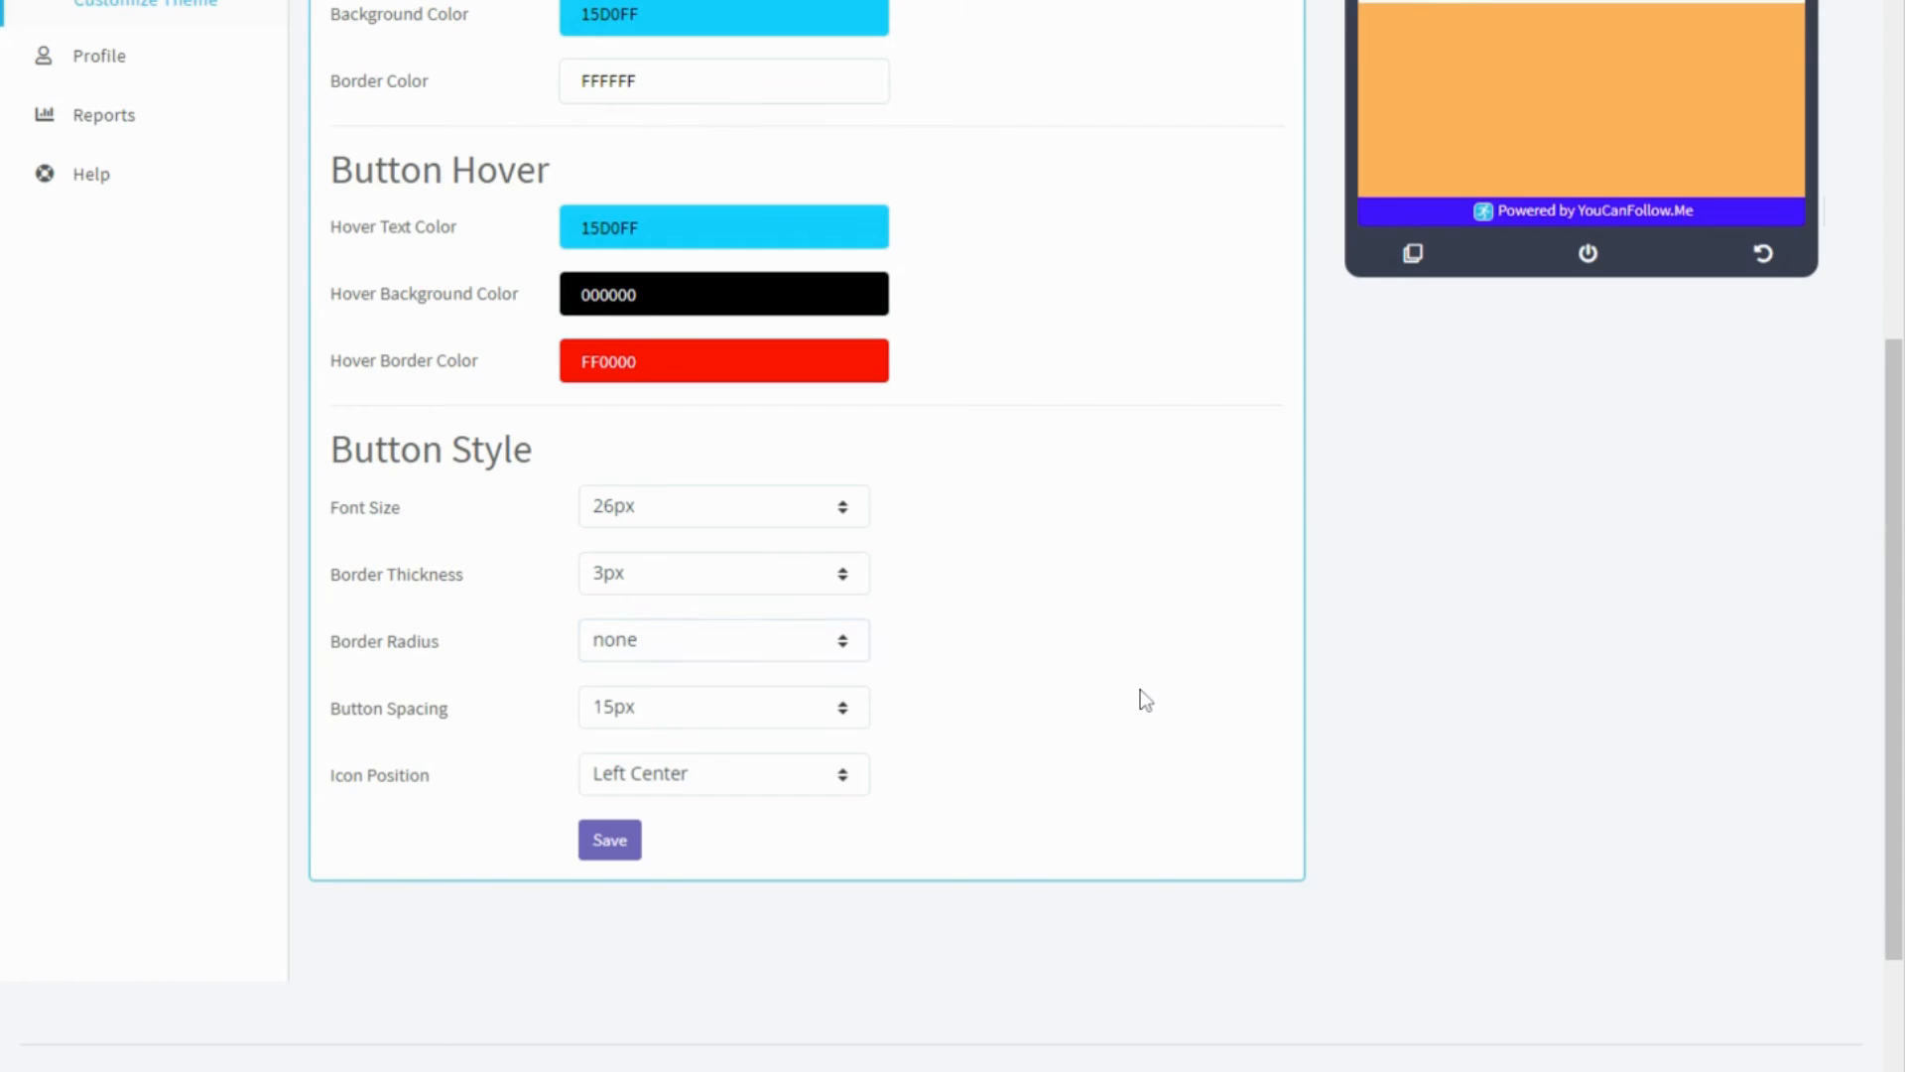
scroll(1140, 689, up, 2)
scroll(1137, 704, up, 1)
scroll(1137, 704, down, 1)
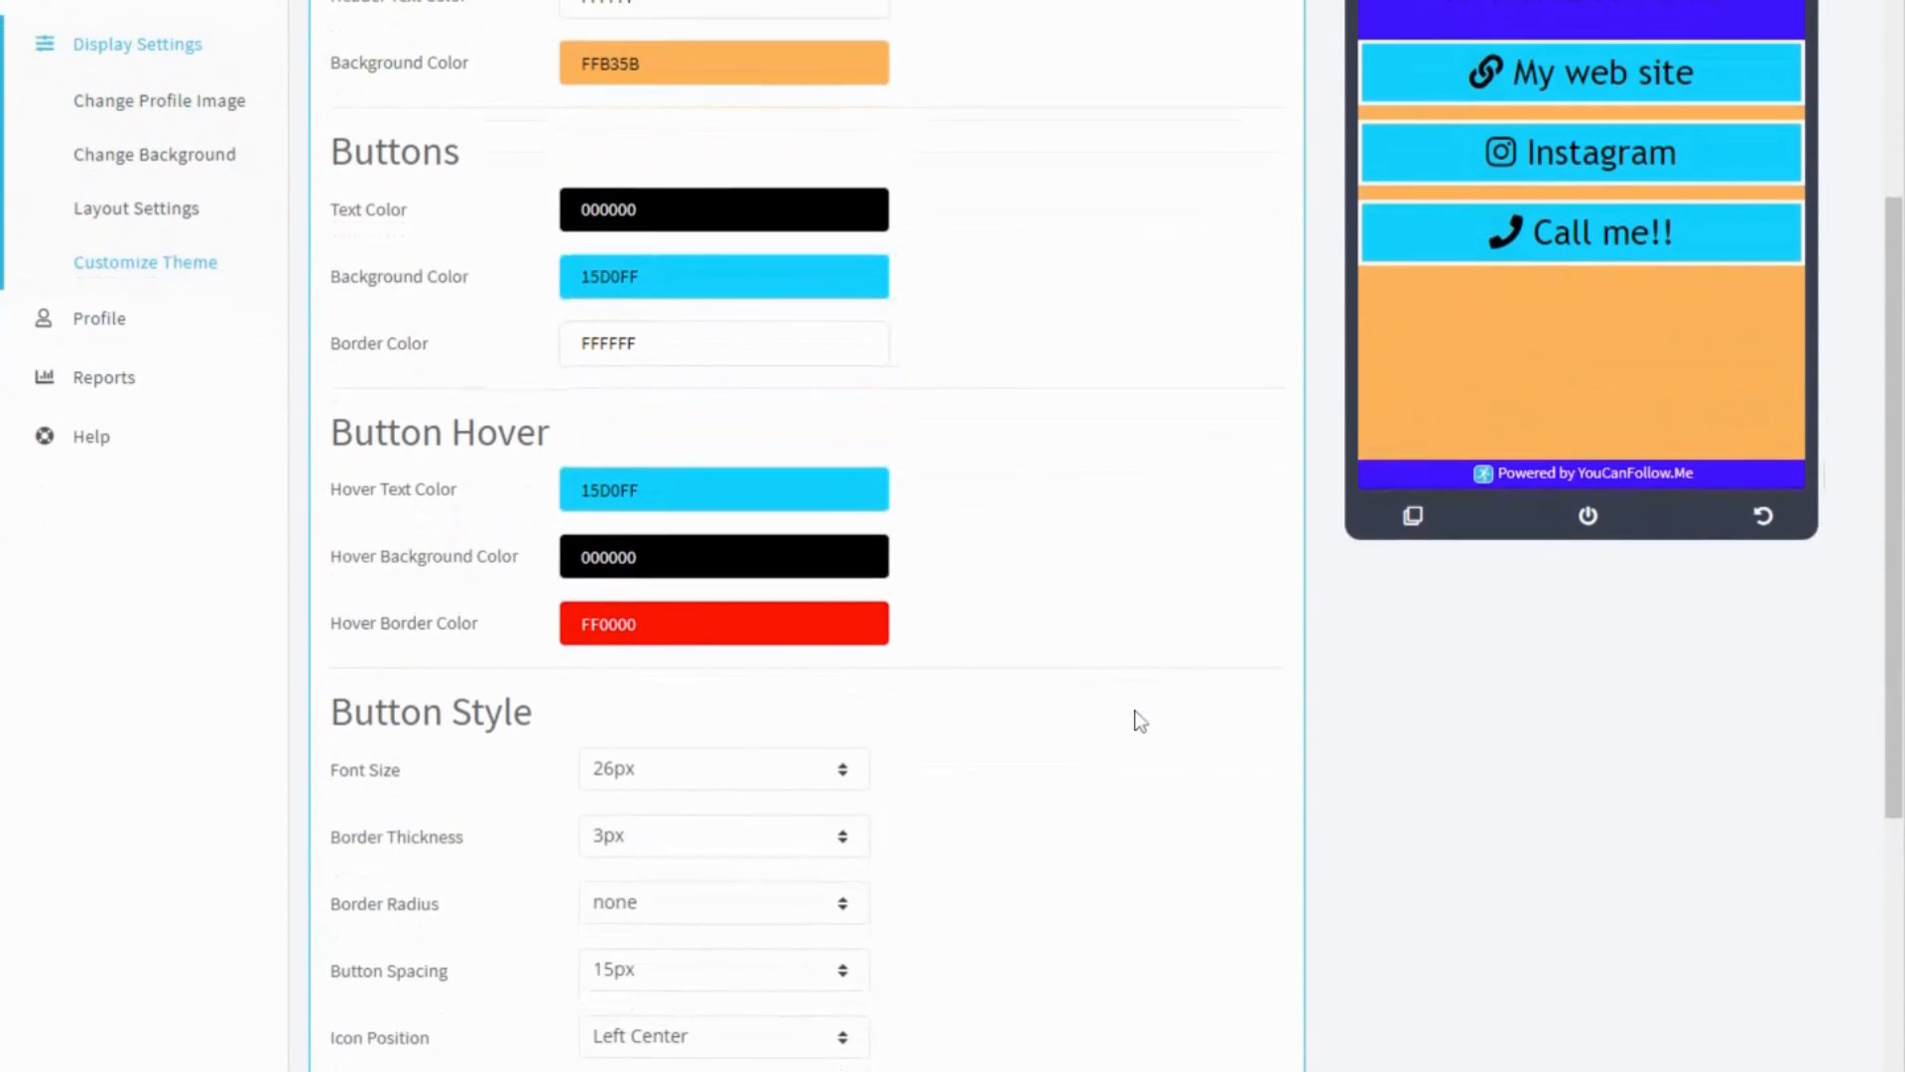
Reduce the button spacing so the link buttons sit directly against each other in the preview
scroll(1092, 723, down, 2)
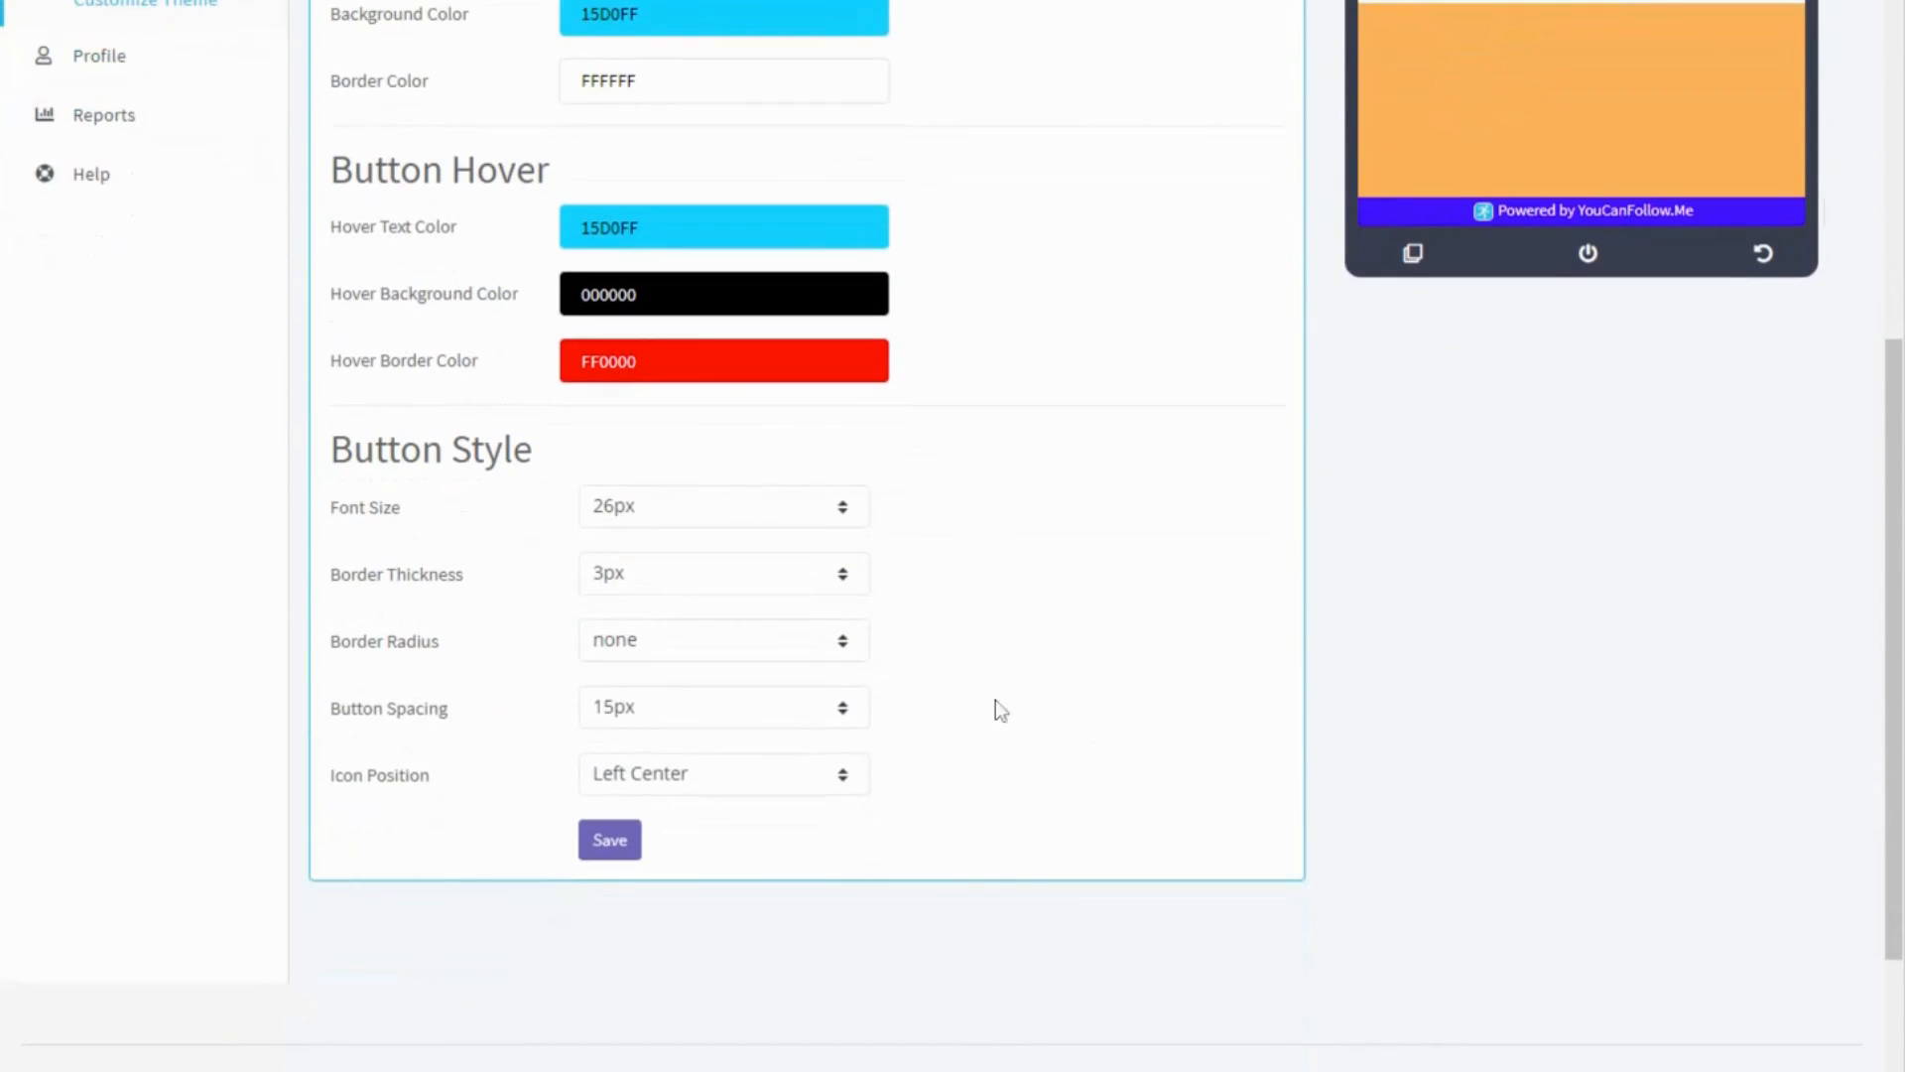
click(669, 707)
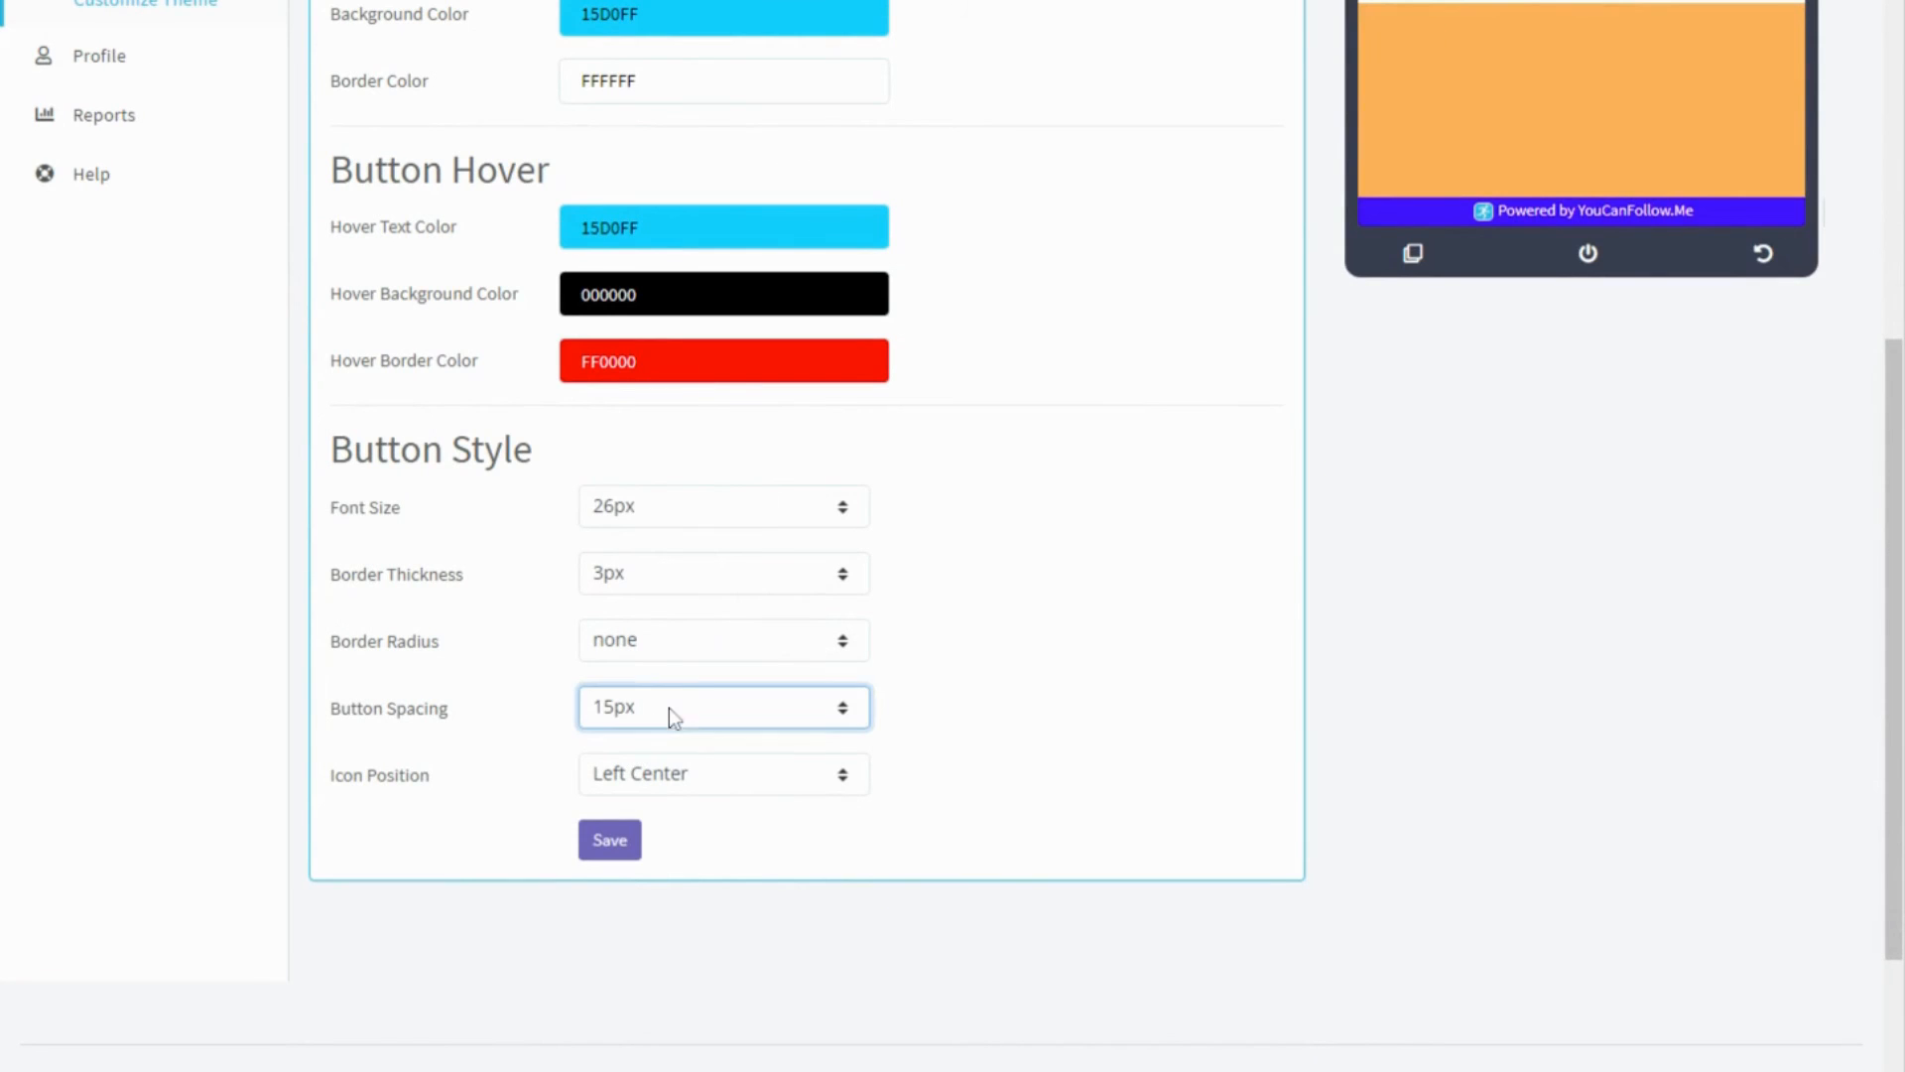
click(668, 679)
scroll(1137, 557, up, 3)
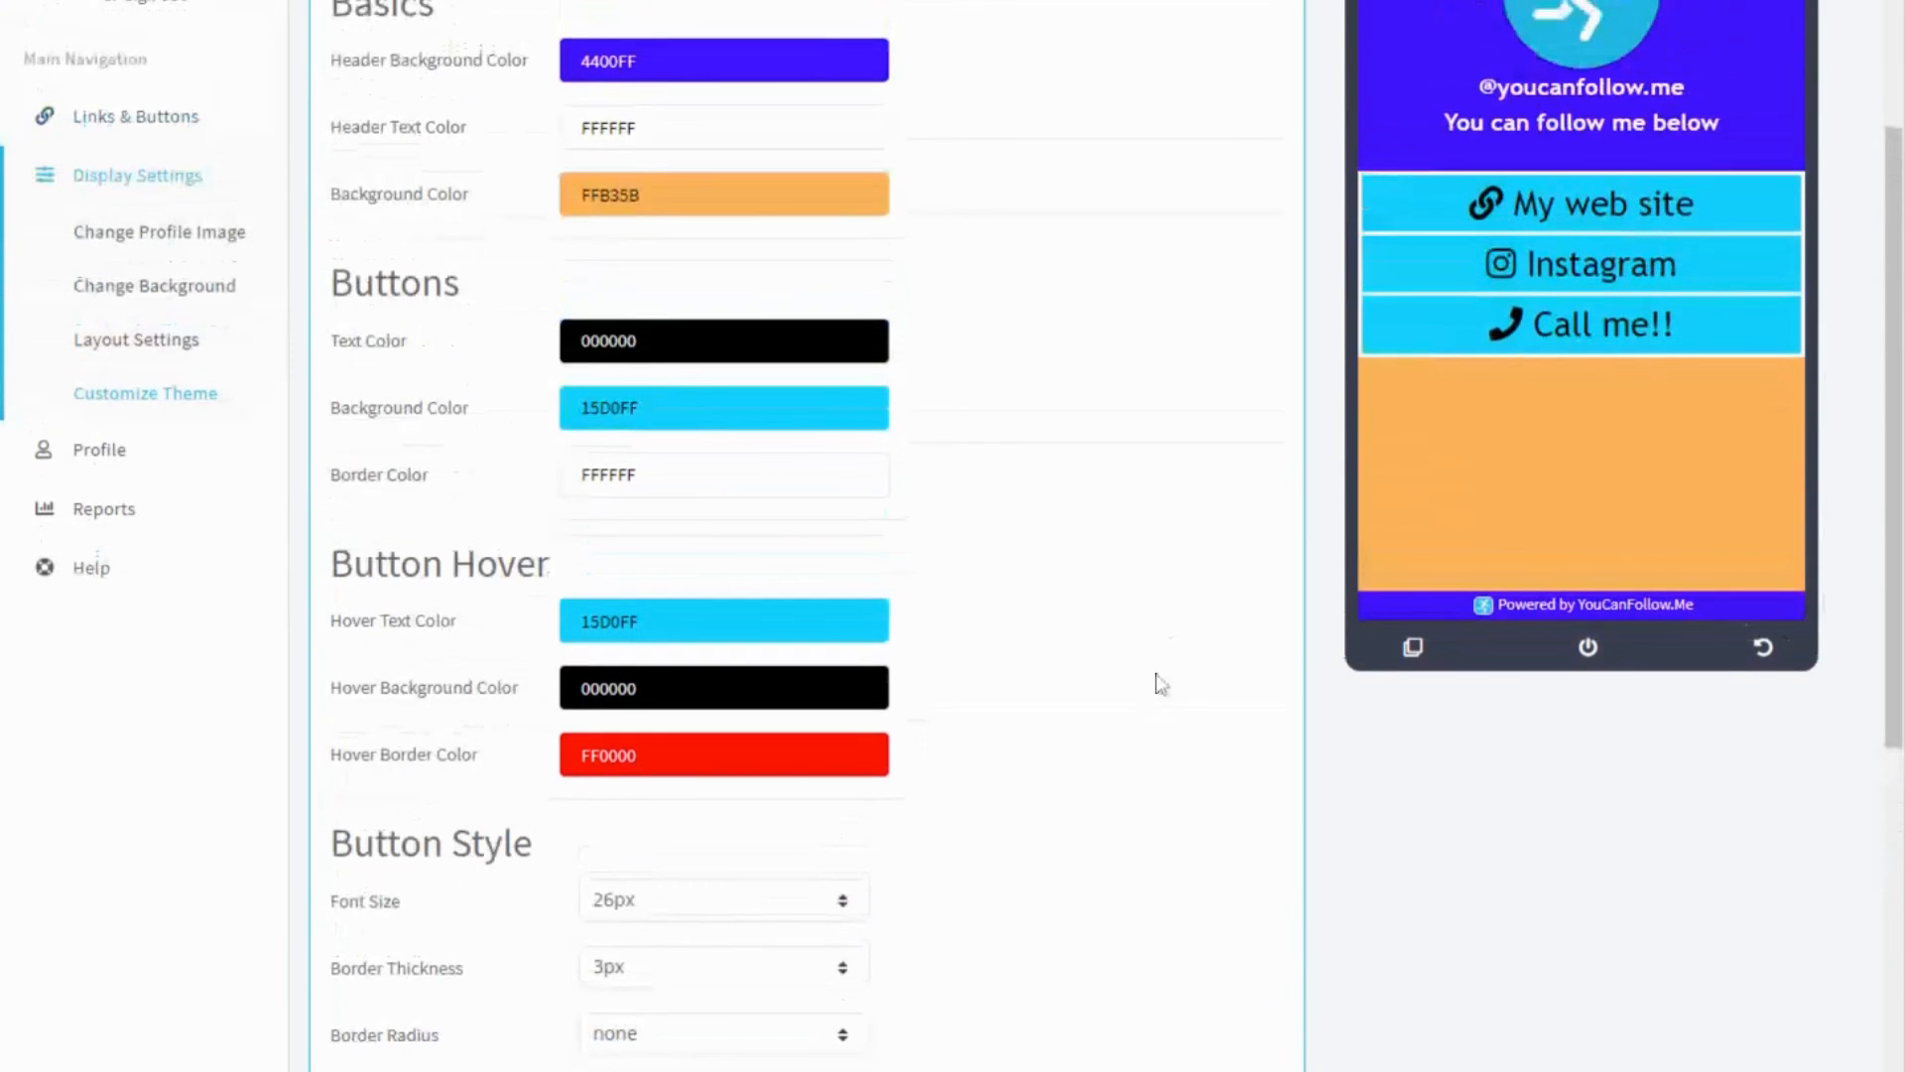
Change the page background color to light yellow, FFF570, and check it in the phone preview
scroll(1159, 766, up, 1)
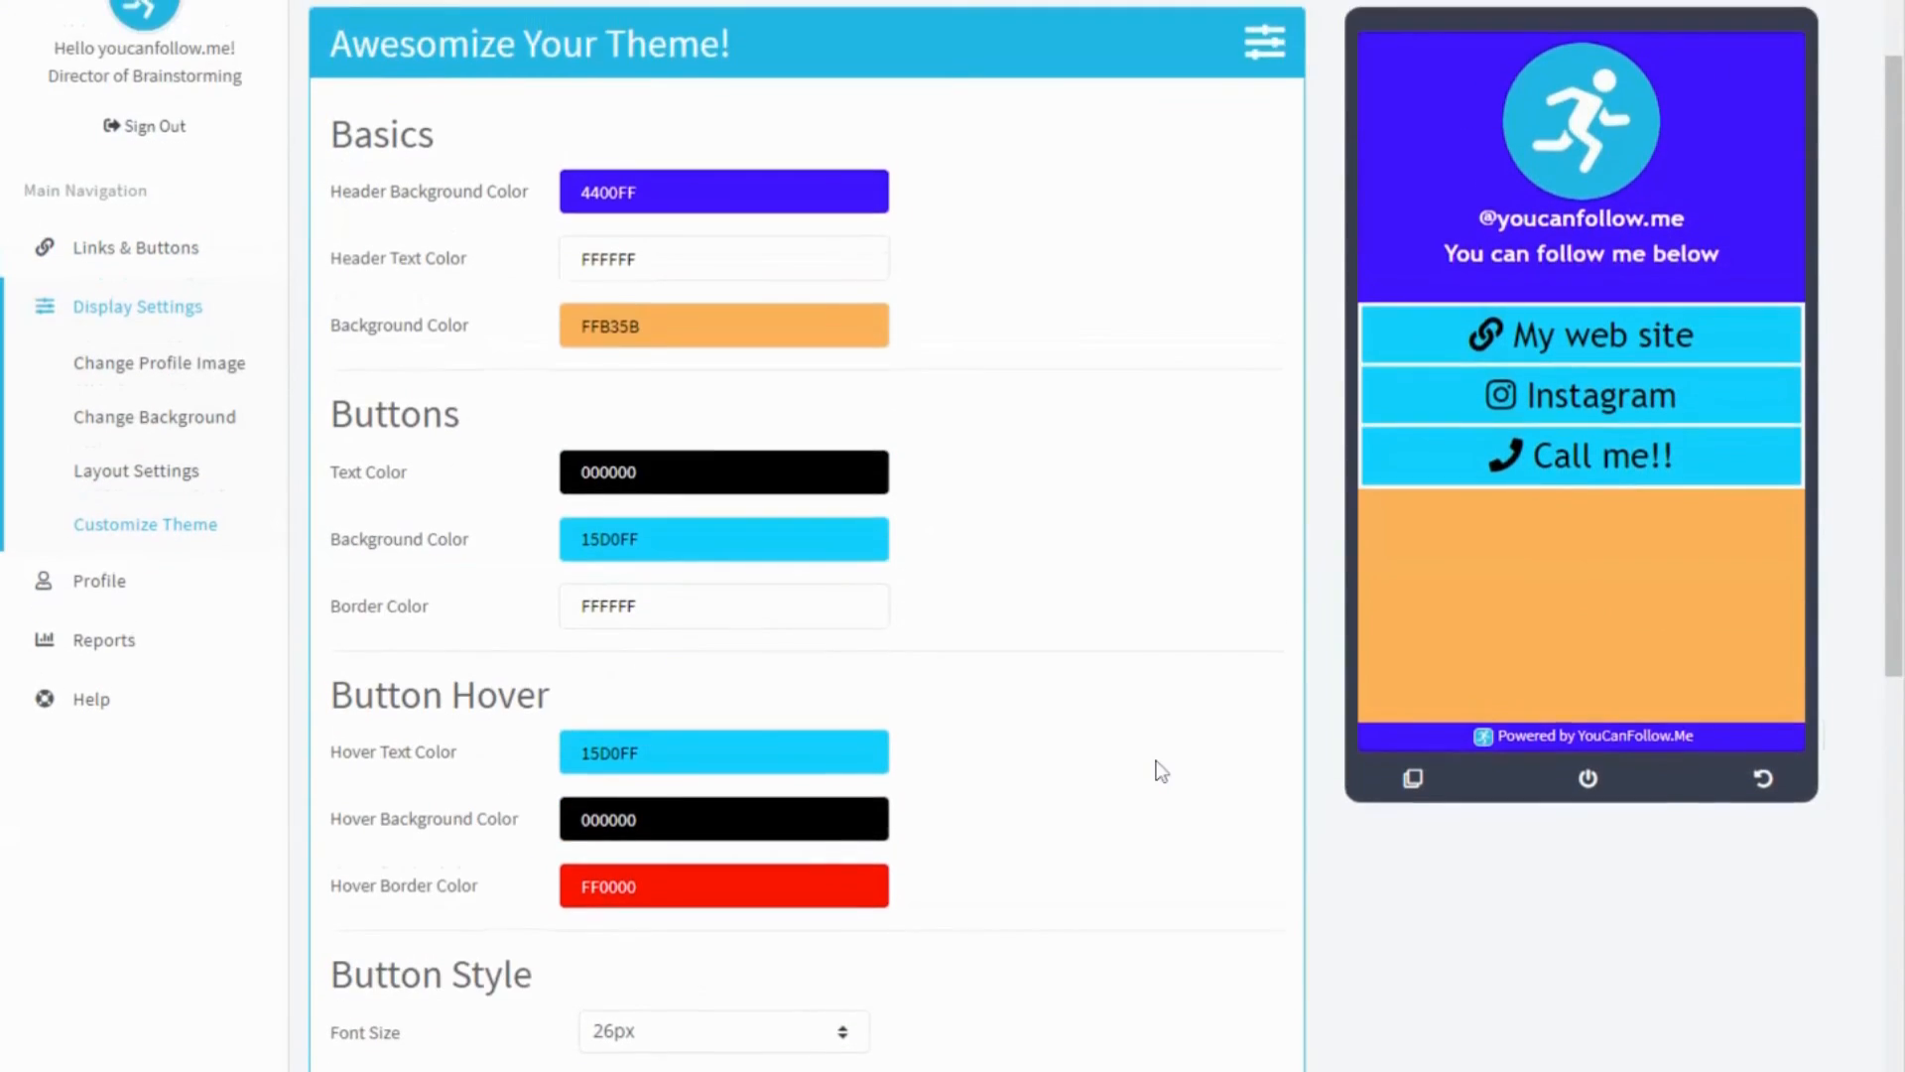
scroll(1158, 764, down, 1)
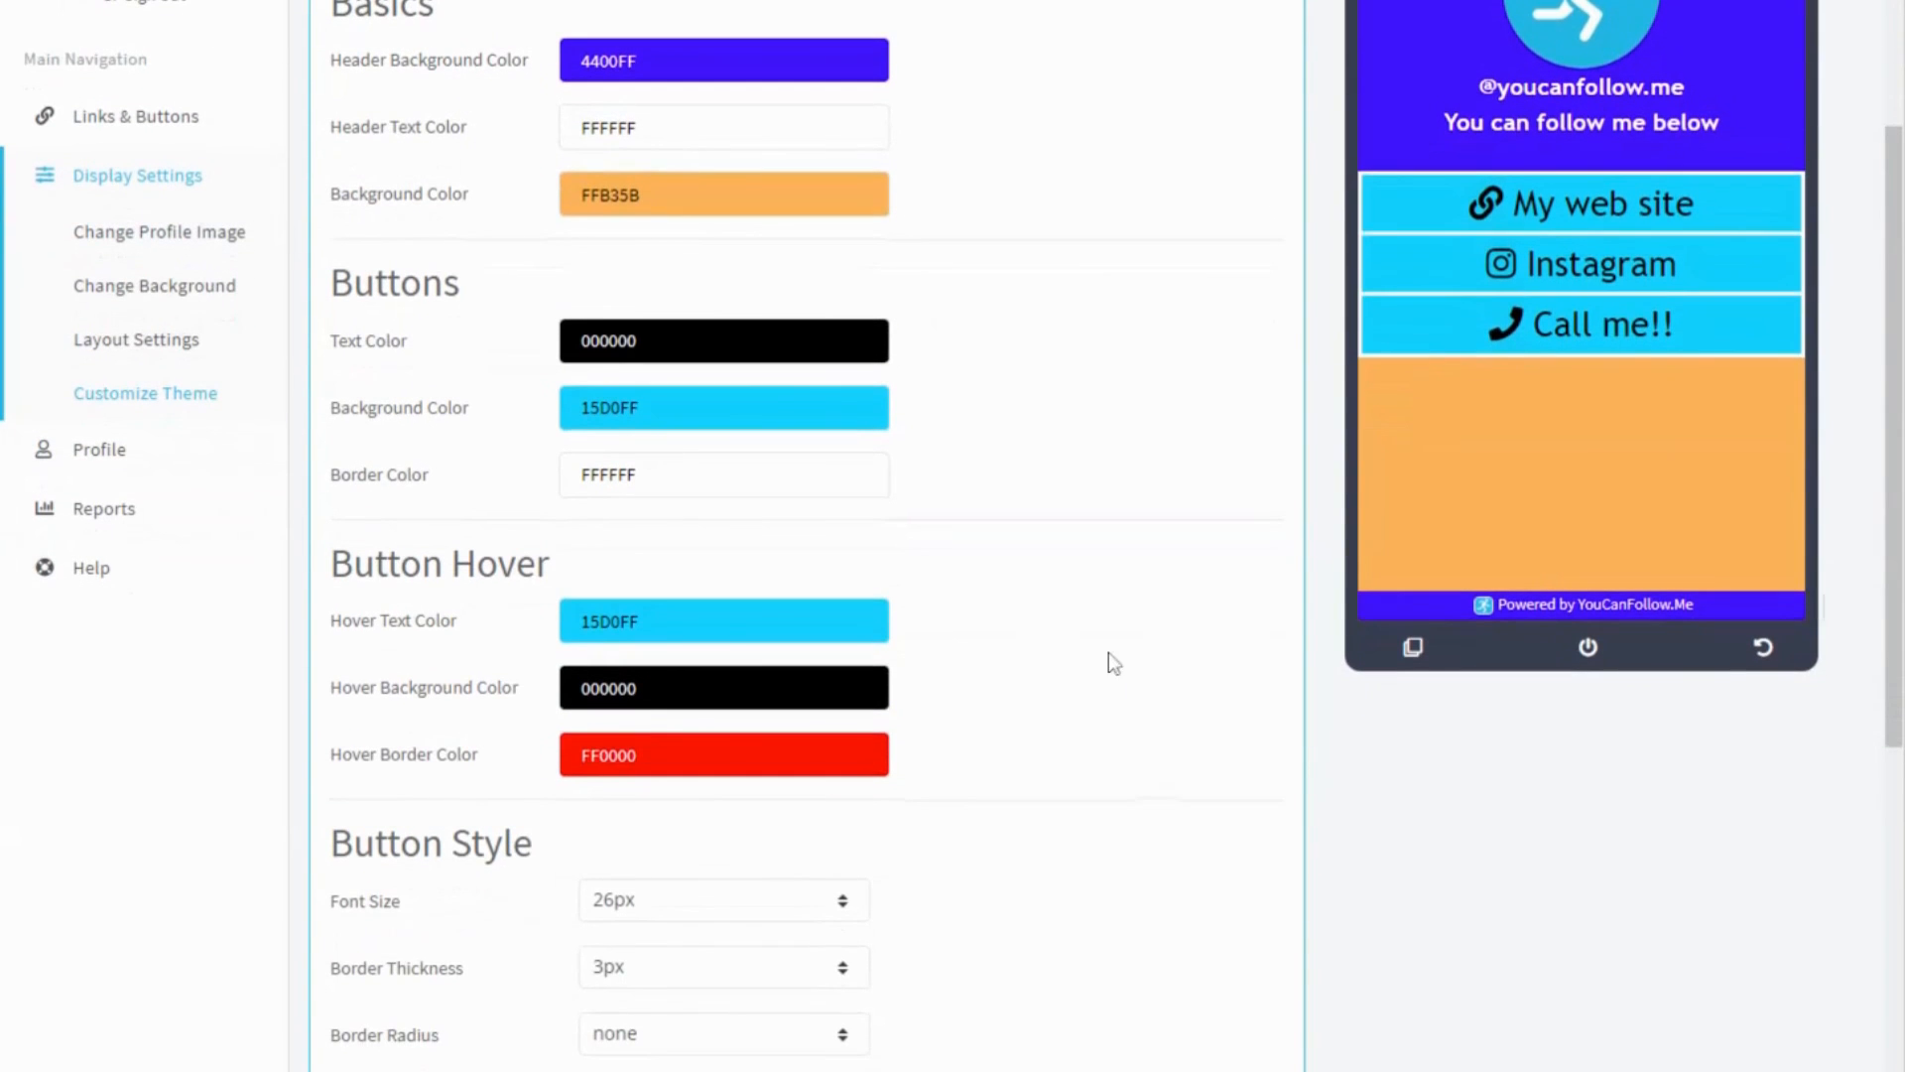
click(640, 195)
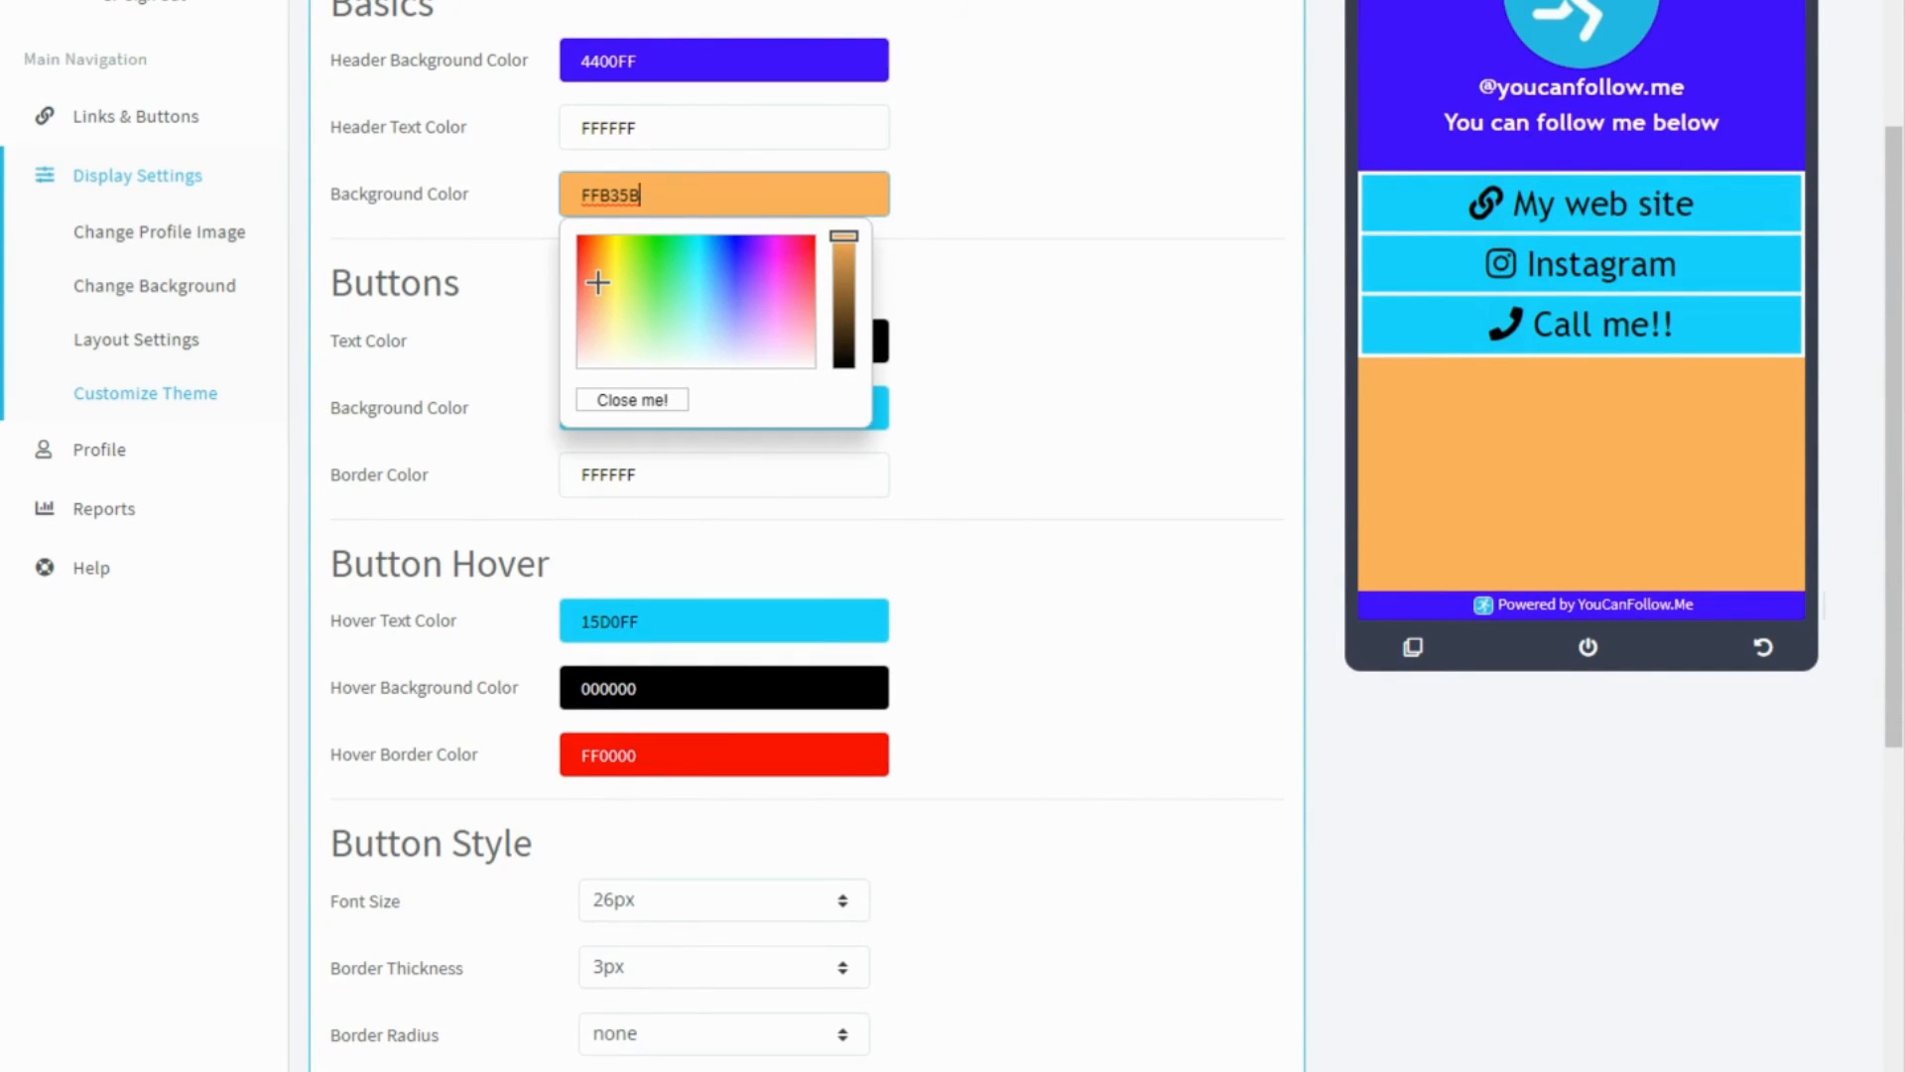
mouse_move(620, 275)
mouse_down()
mouse_move(625, 252)
mouse_move(613, 293)
mouse_up()
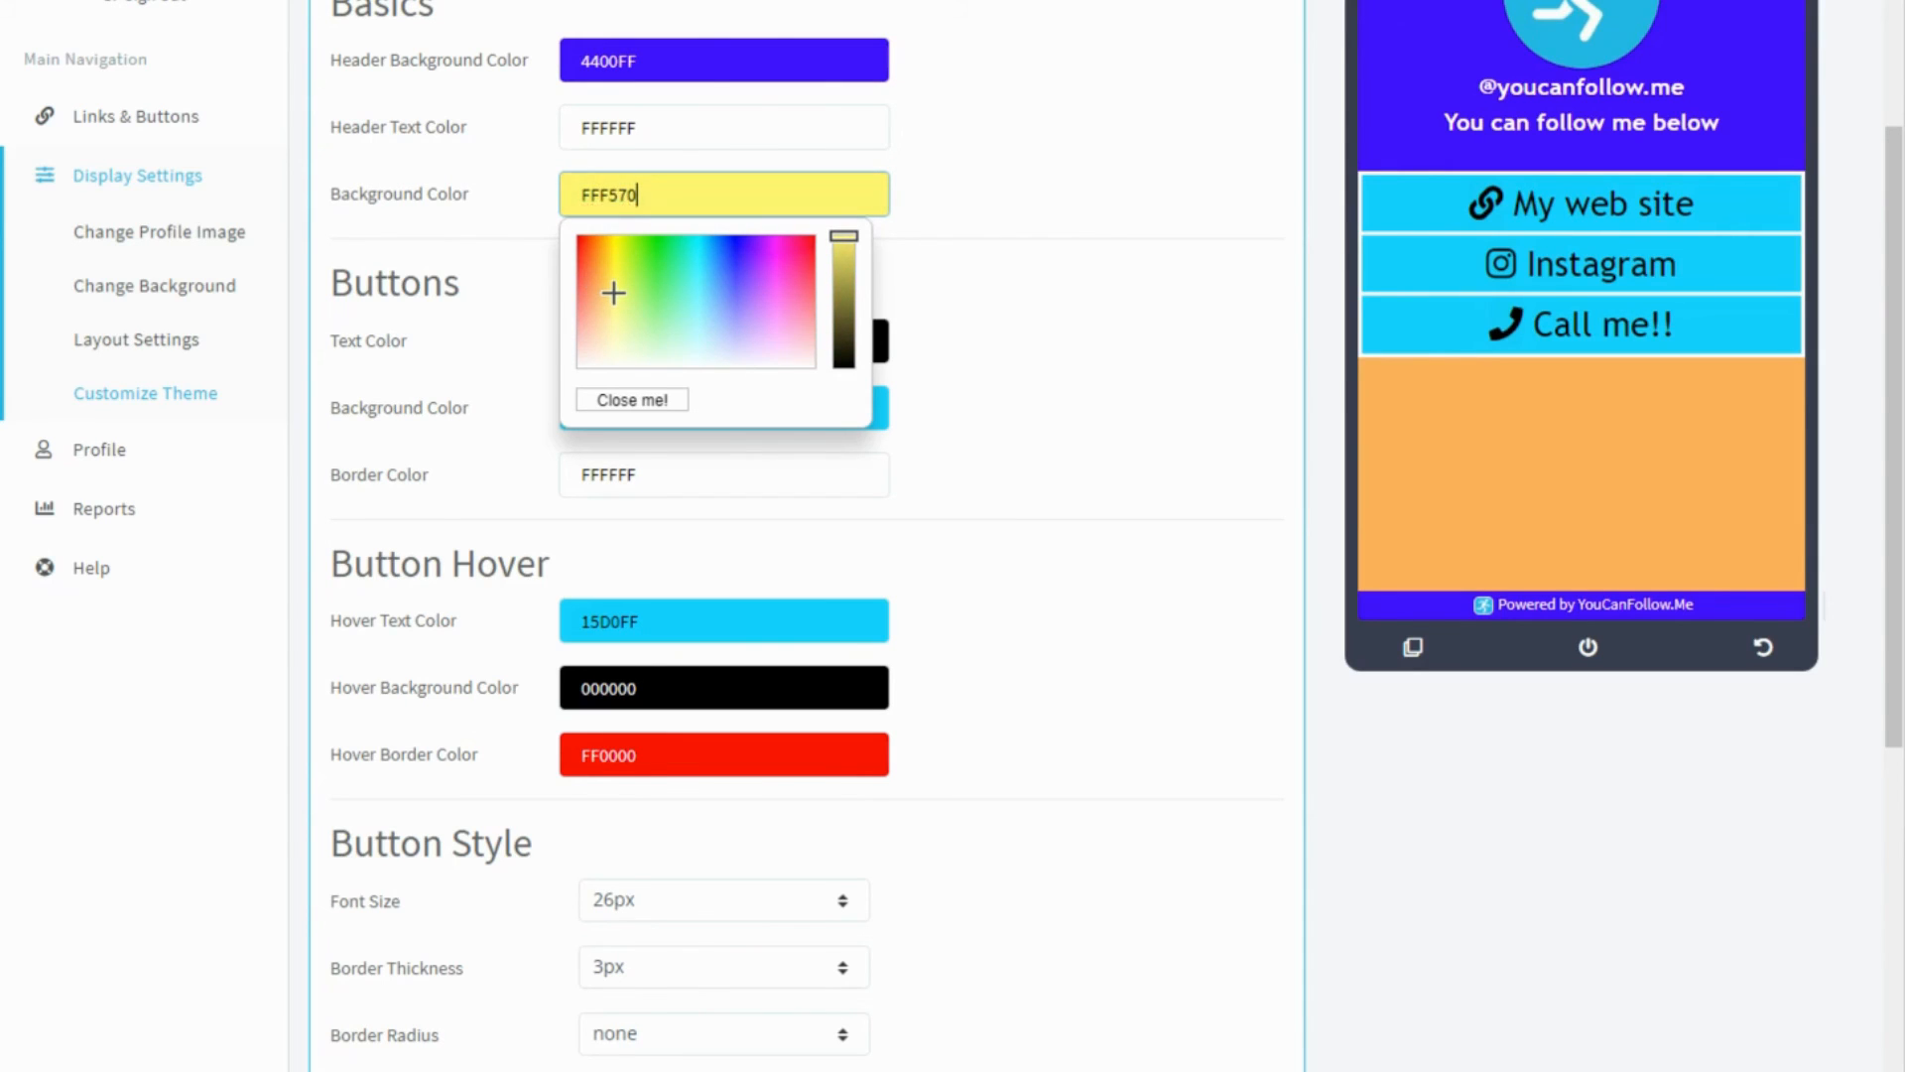
click(1136, 339)
scroll(1163, 177, up, 3)
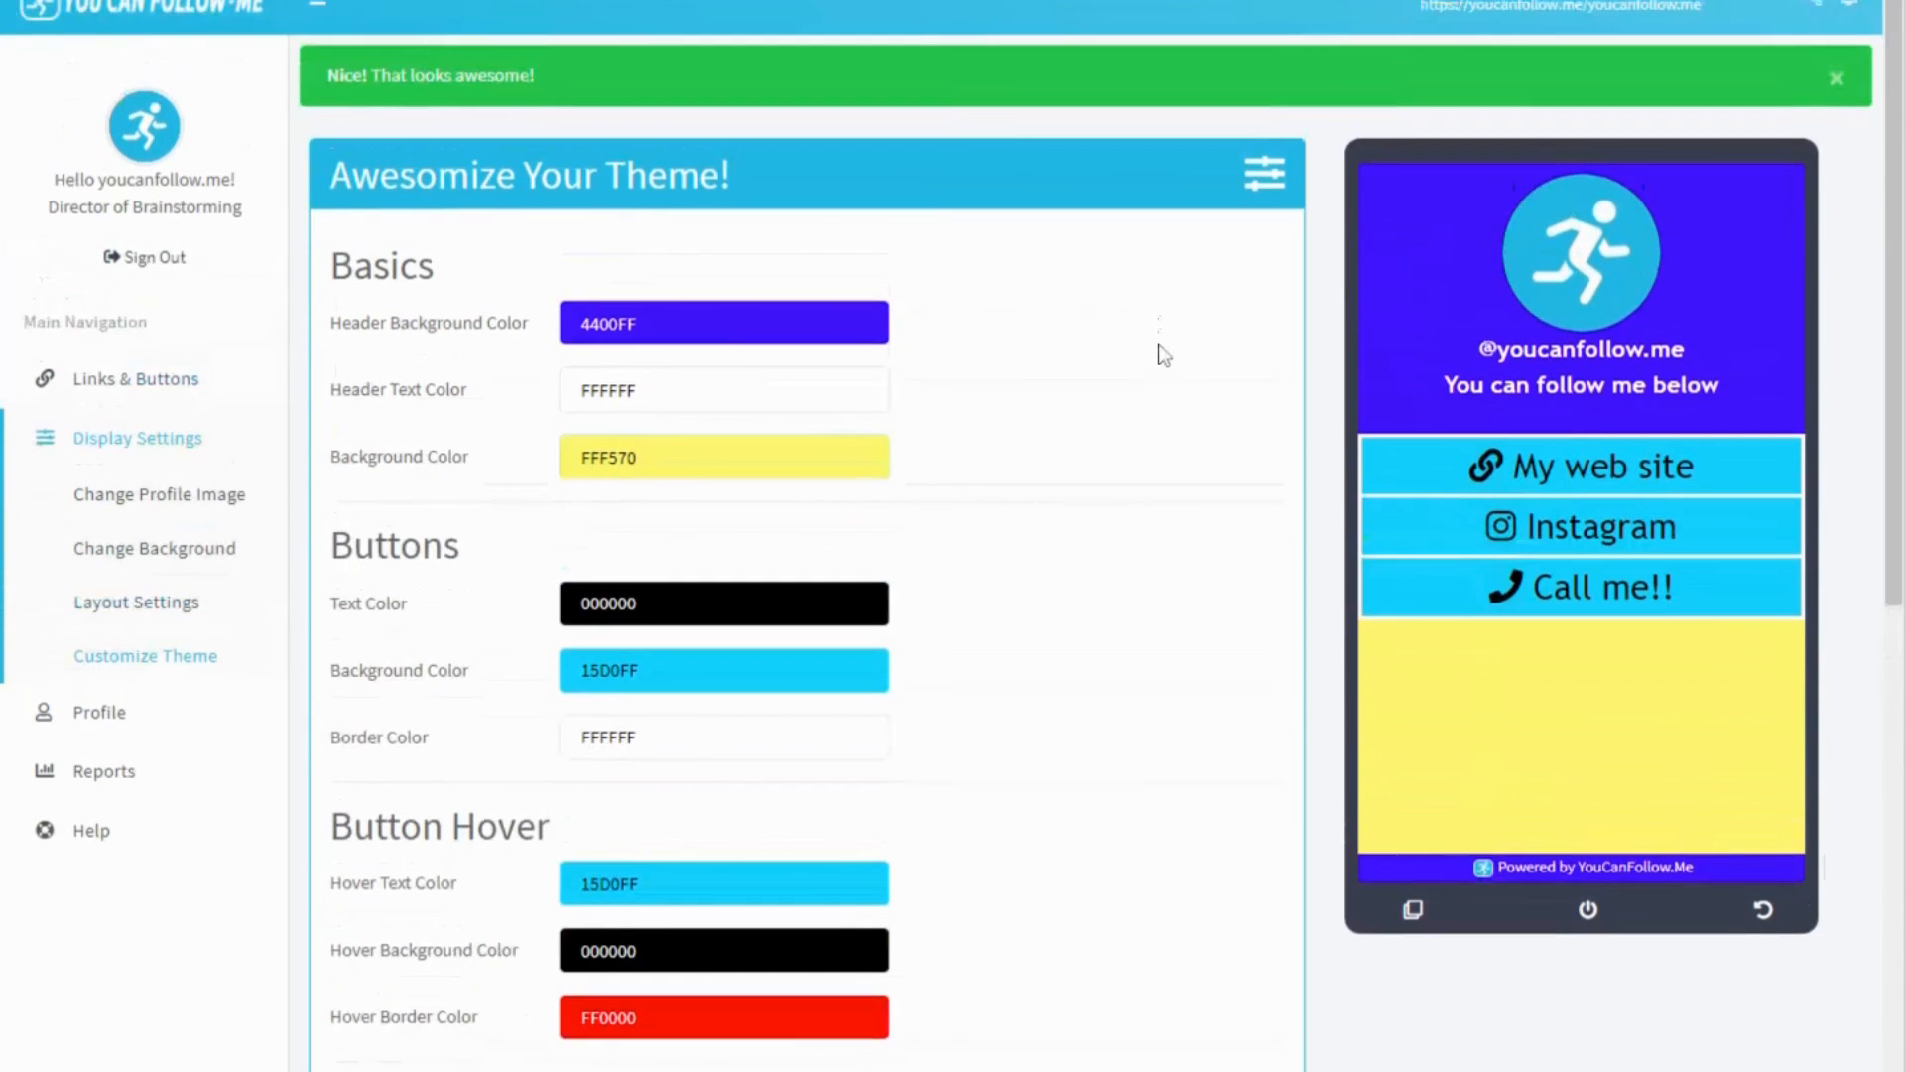
Change the page background color to light blue, 47AFFF, and save the theme
scroll(1161, 363, down, 3)
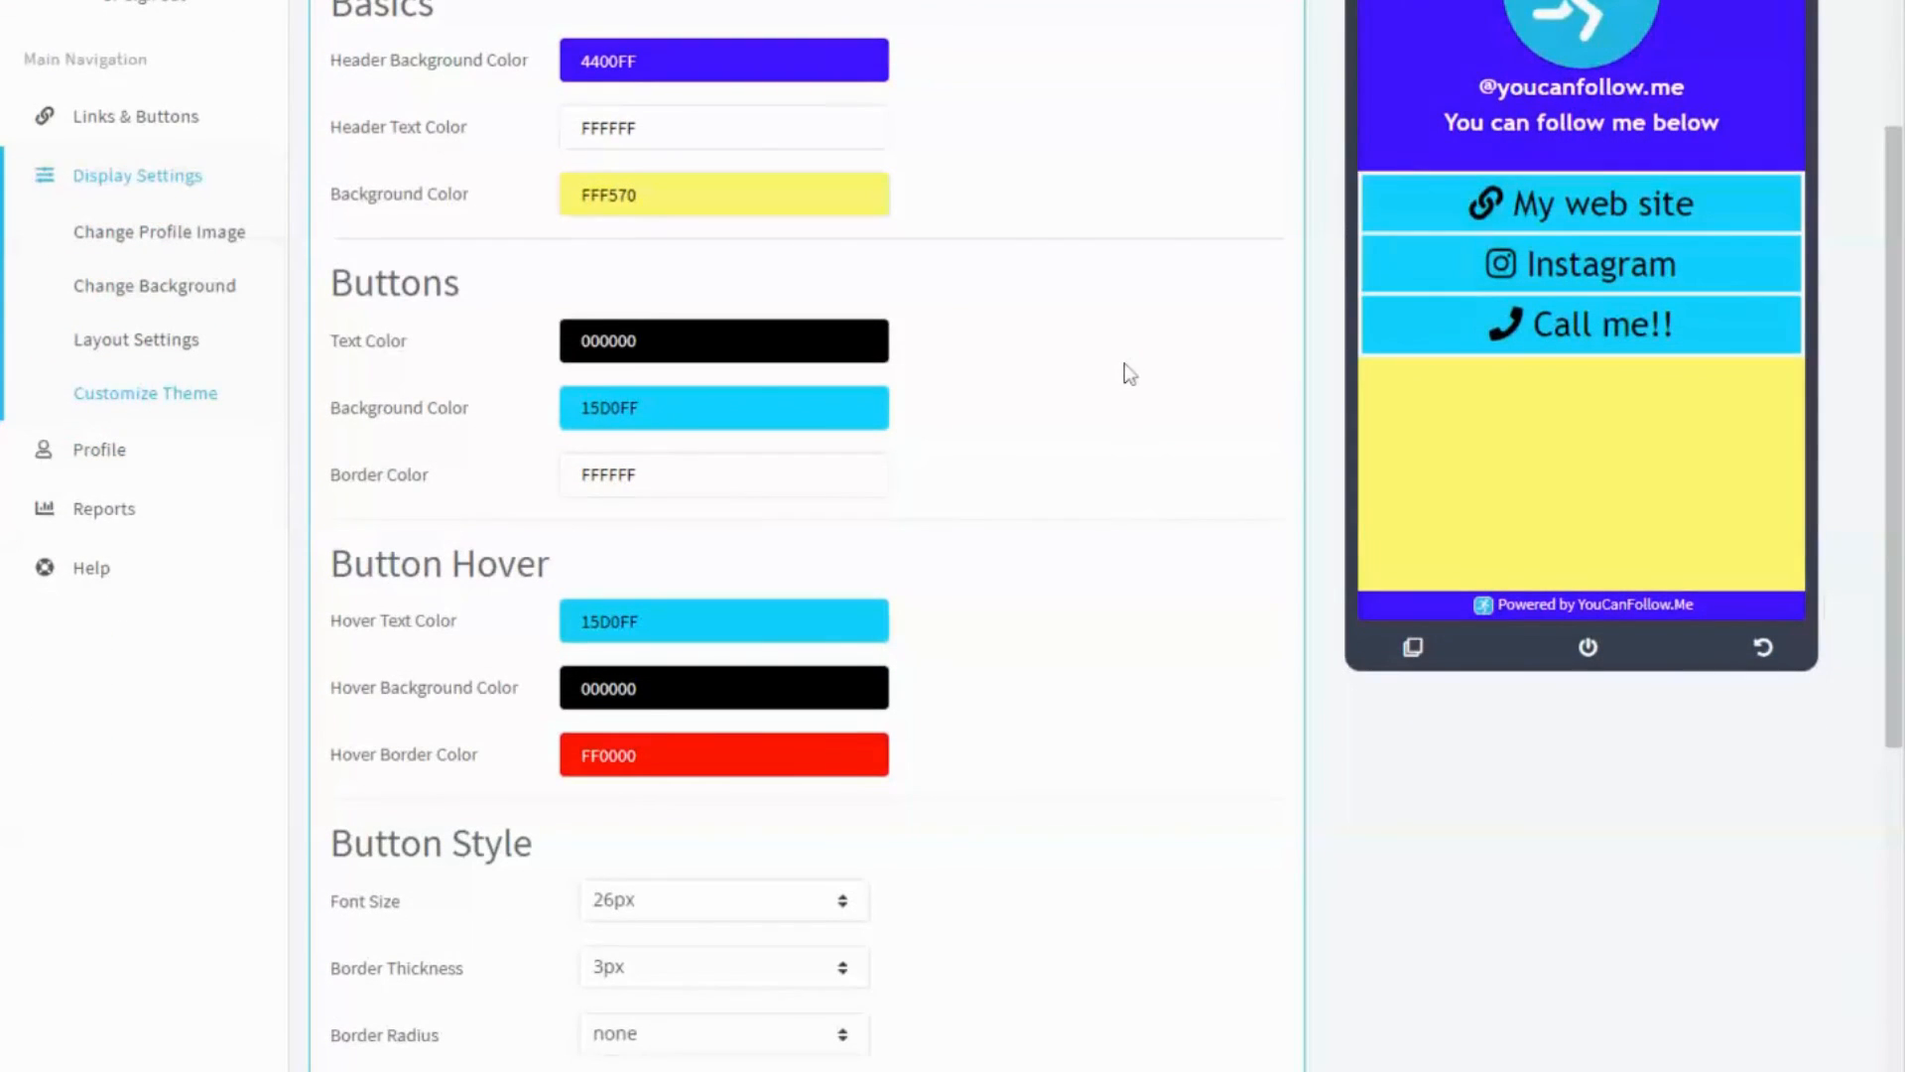
click(744, 195)
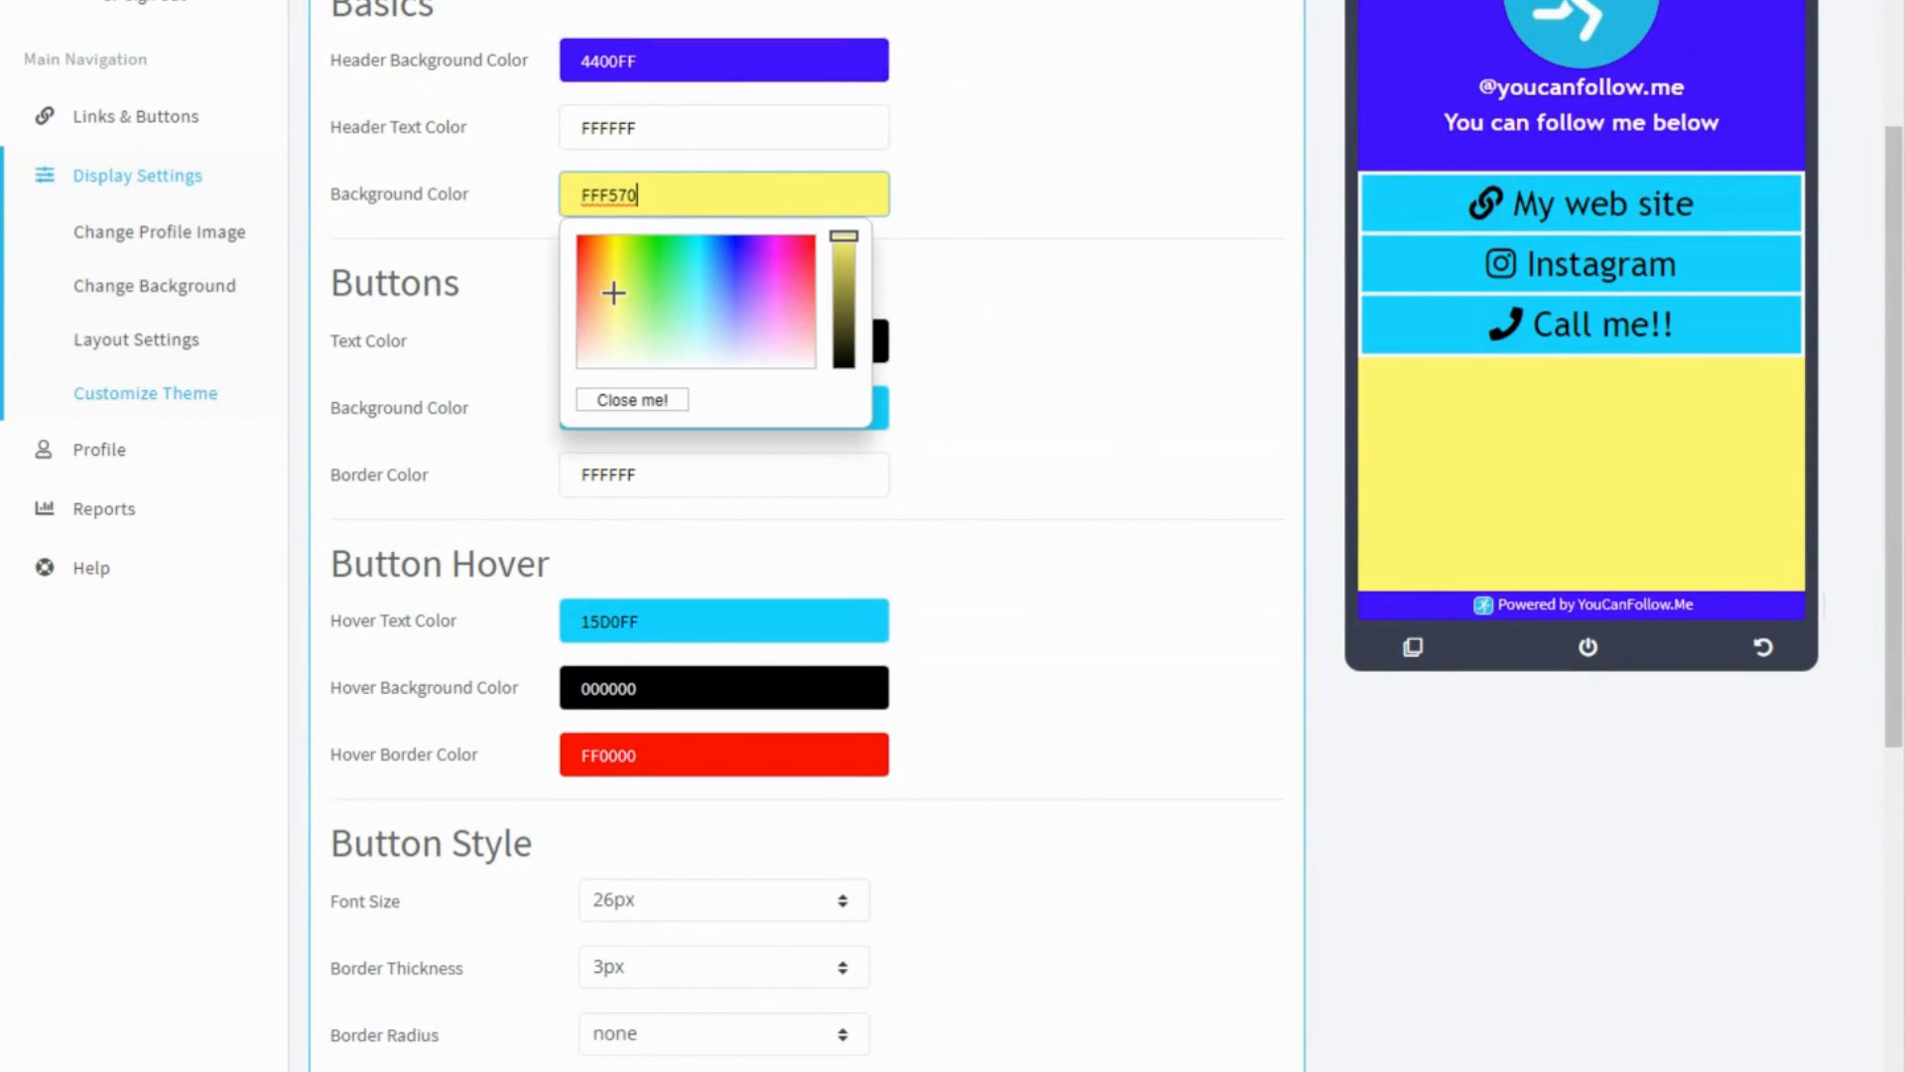
drag(613, 294, 713, 271)
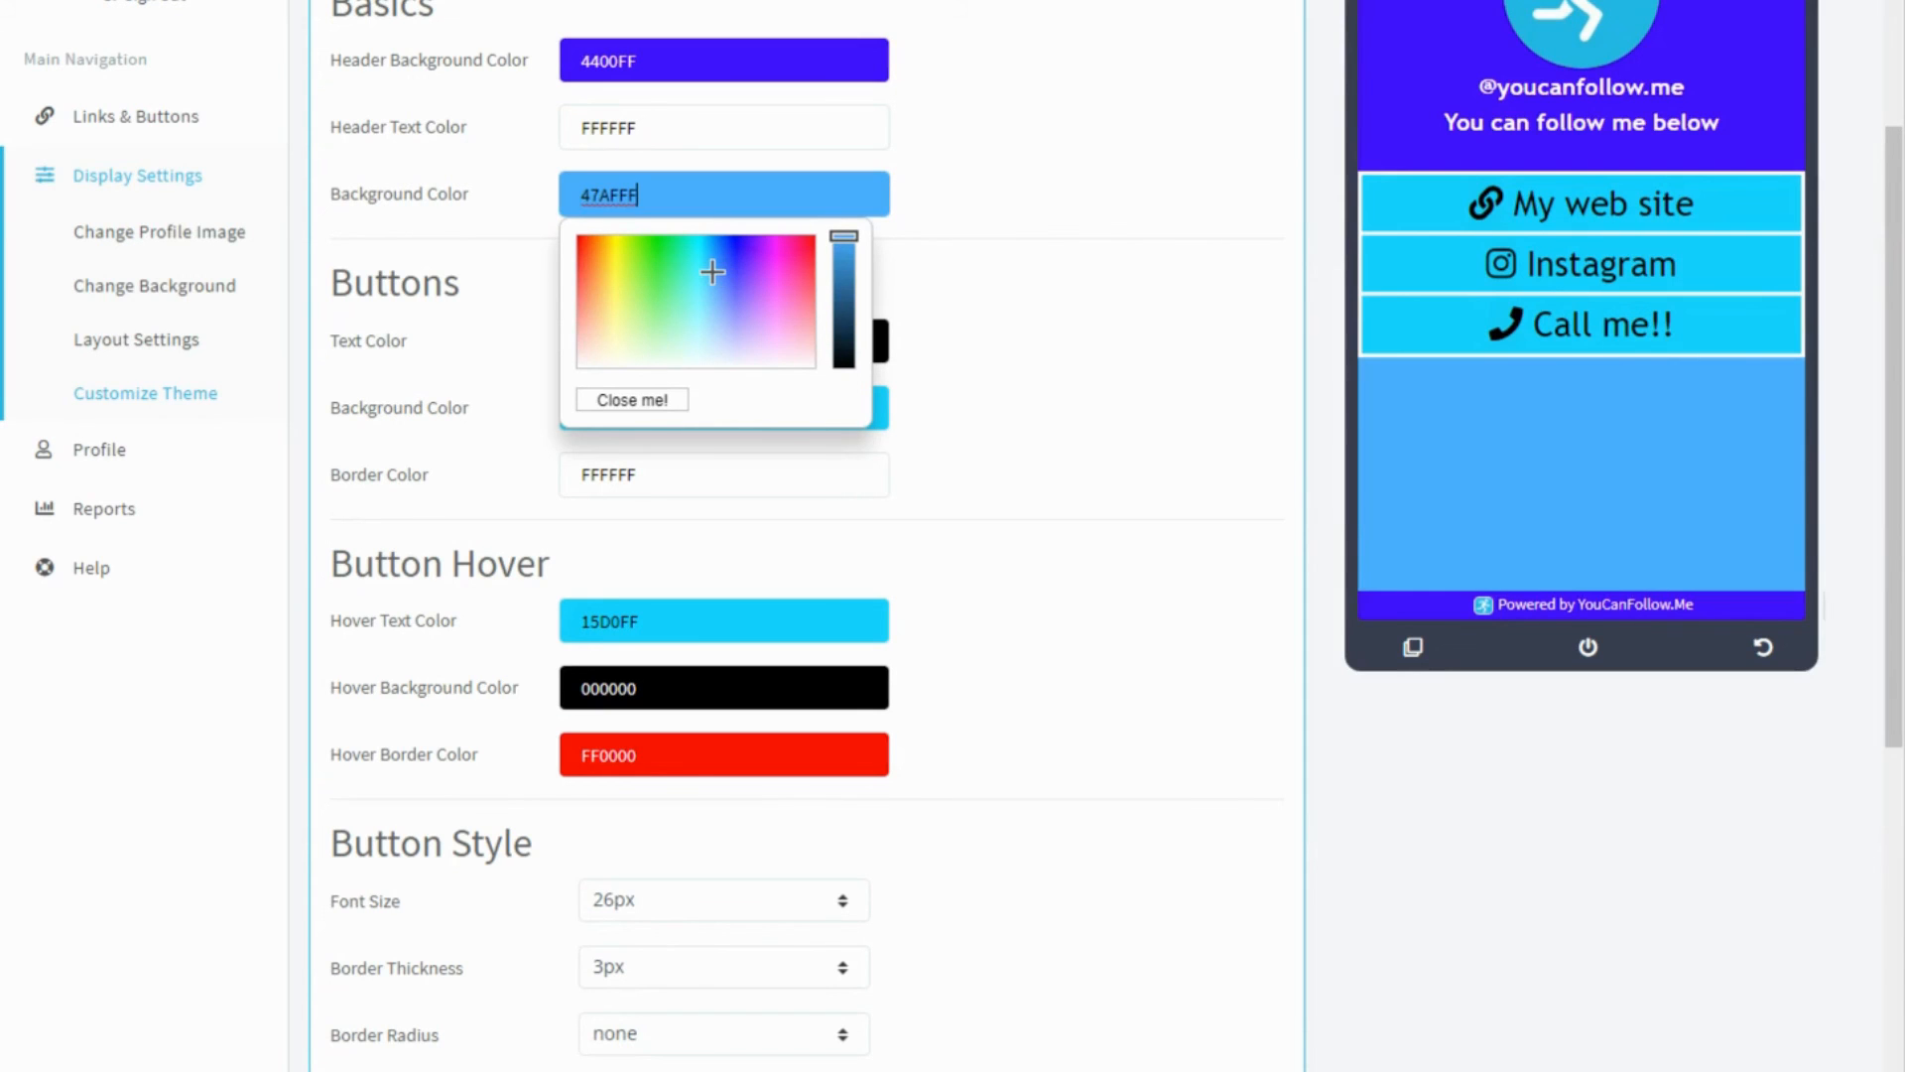
click(1175, 462)
scroll(1141, 447, down, 1)
scroll(1140, 448, up, 4)
scroll(1118, 497, down, 7)
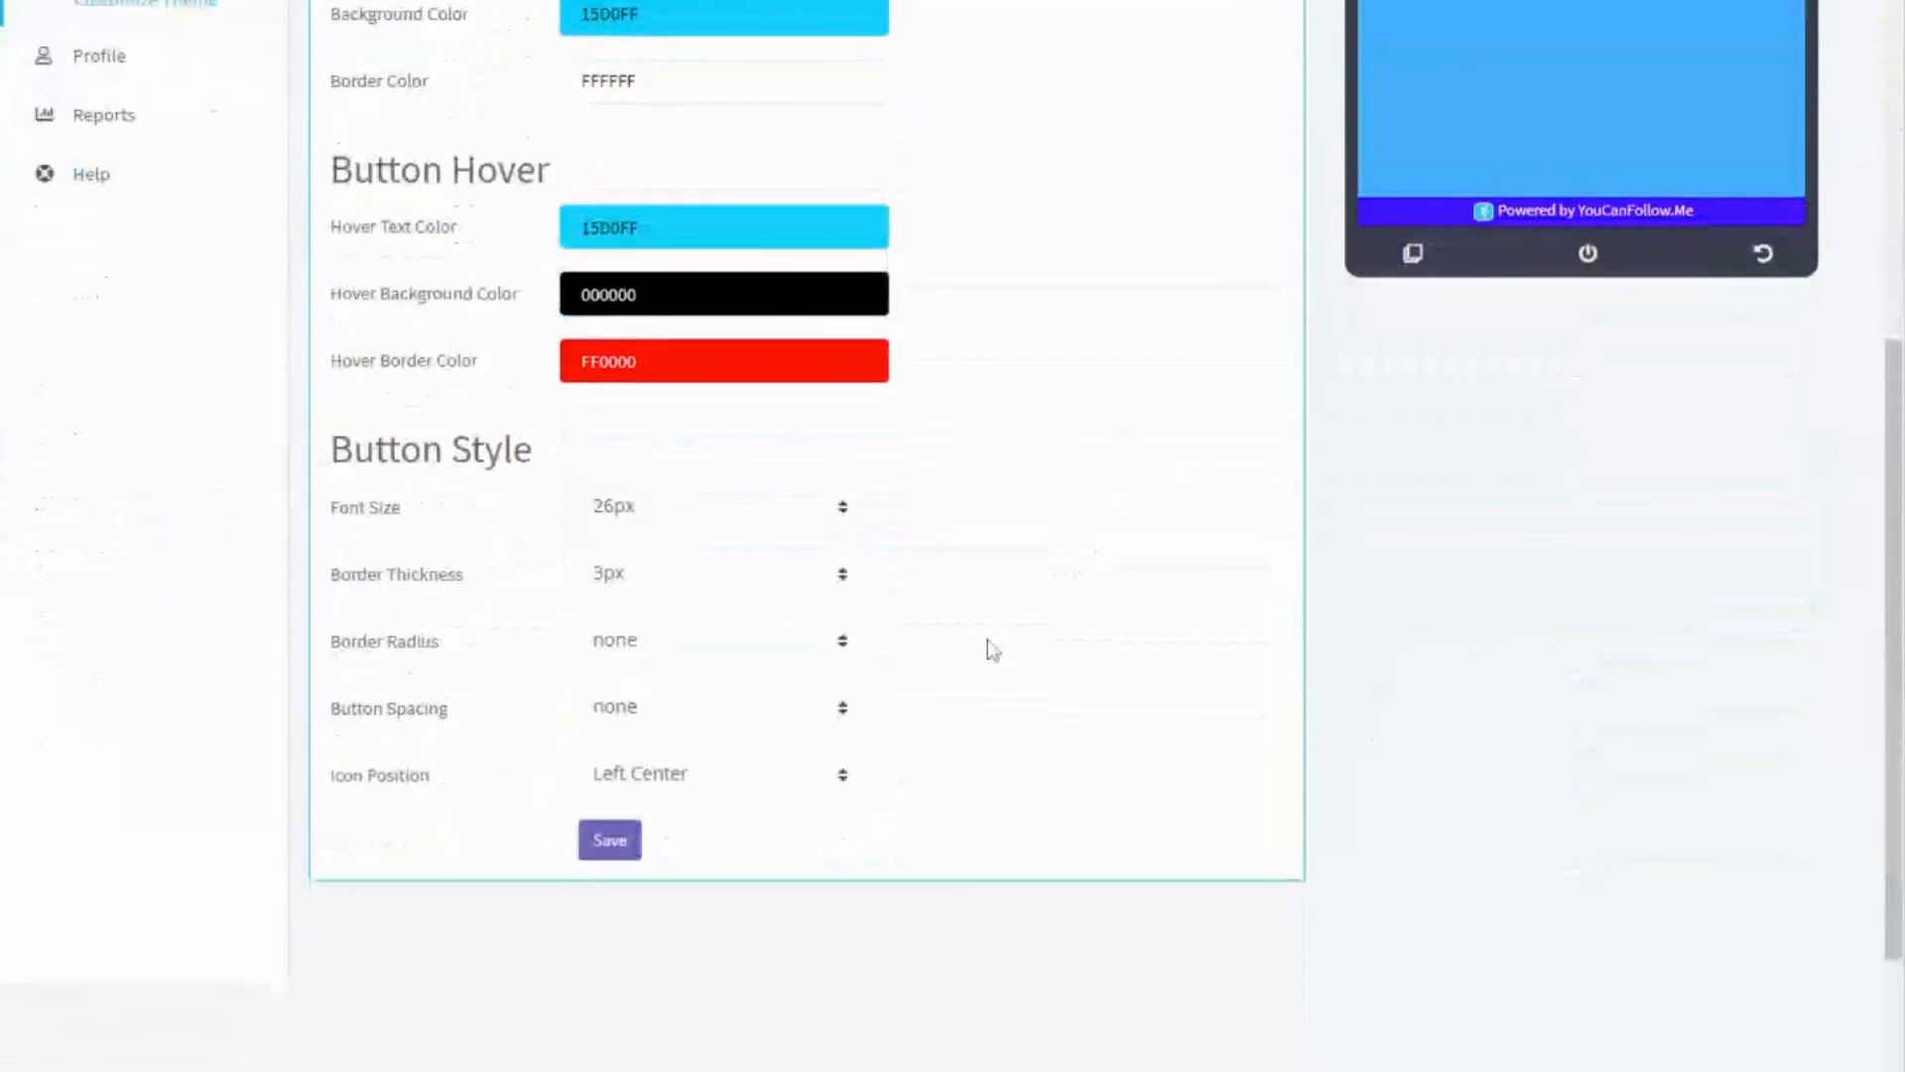
click(607, 841)
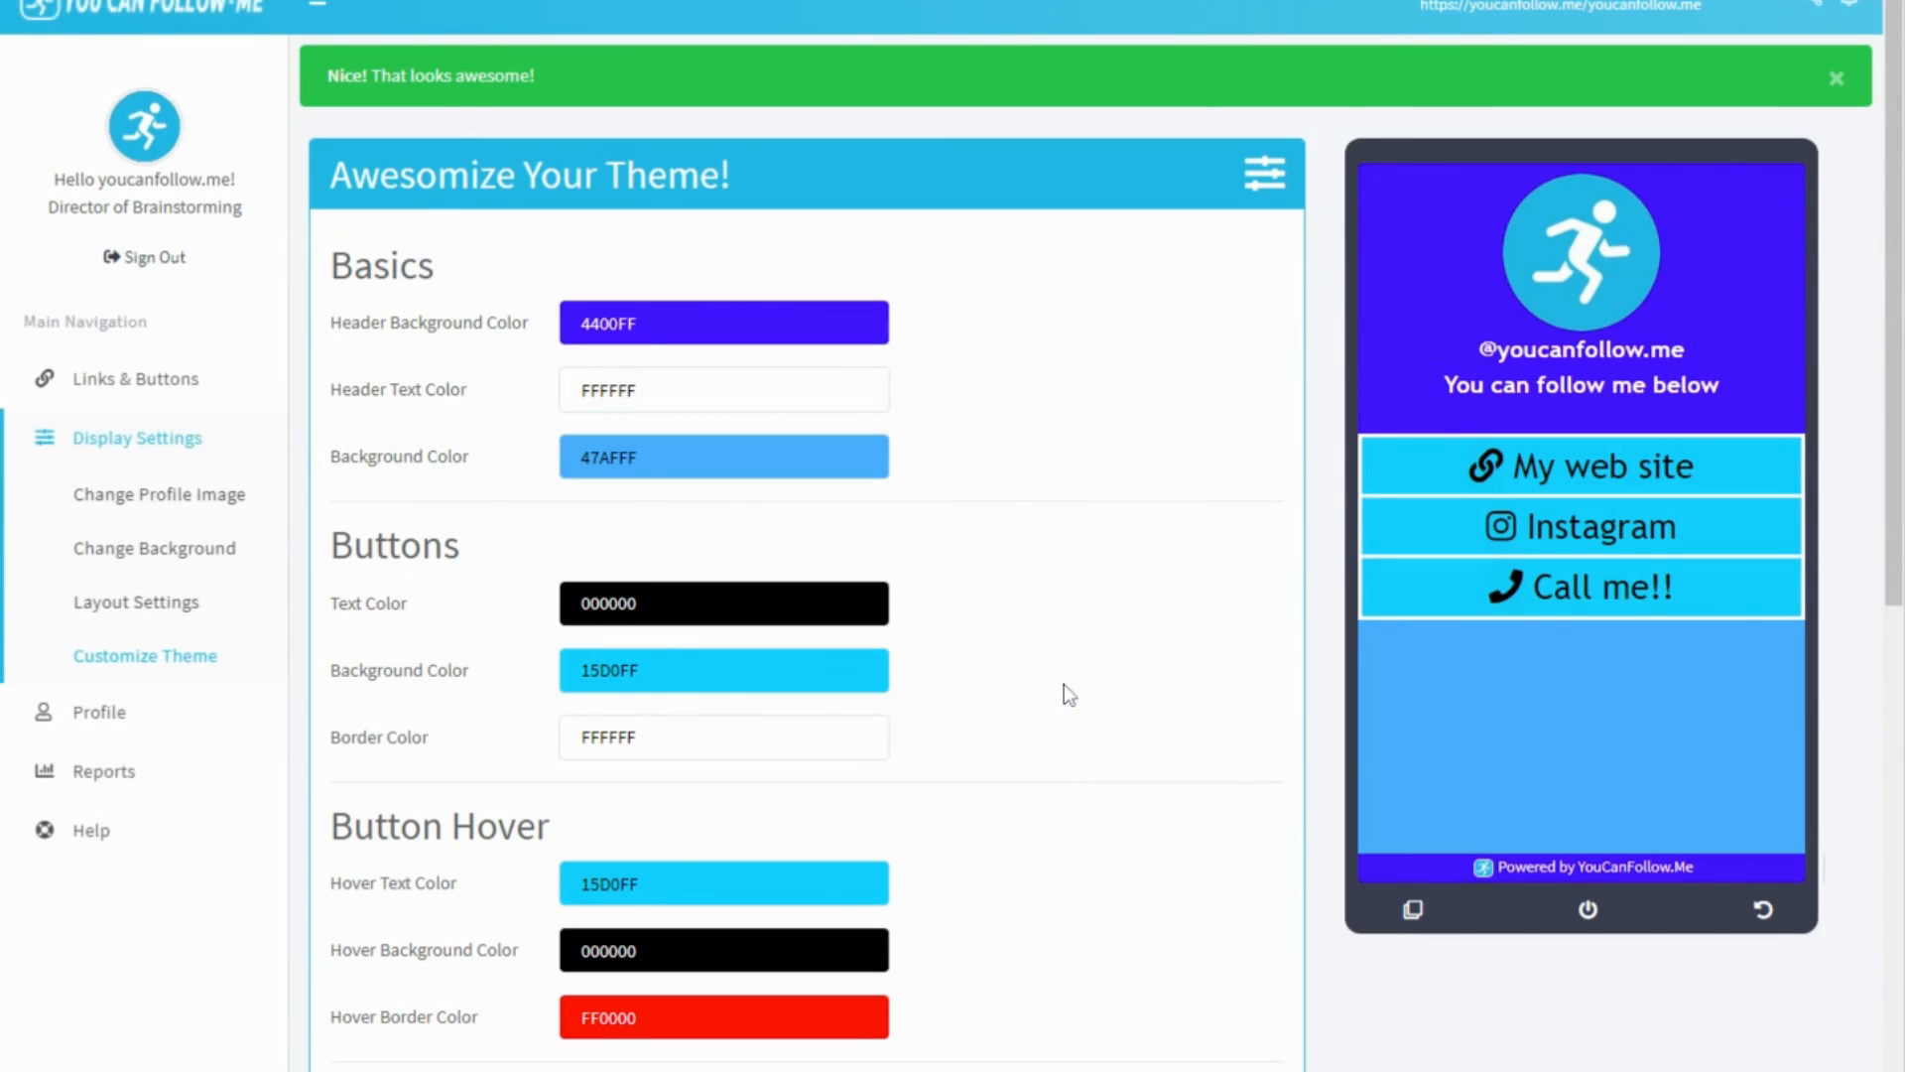
Set the icon position of the link buttons to Right and check the preview
scroll(1064, 685, down, 3)
scroll(1072, 689, down, 4)
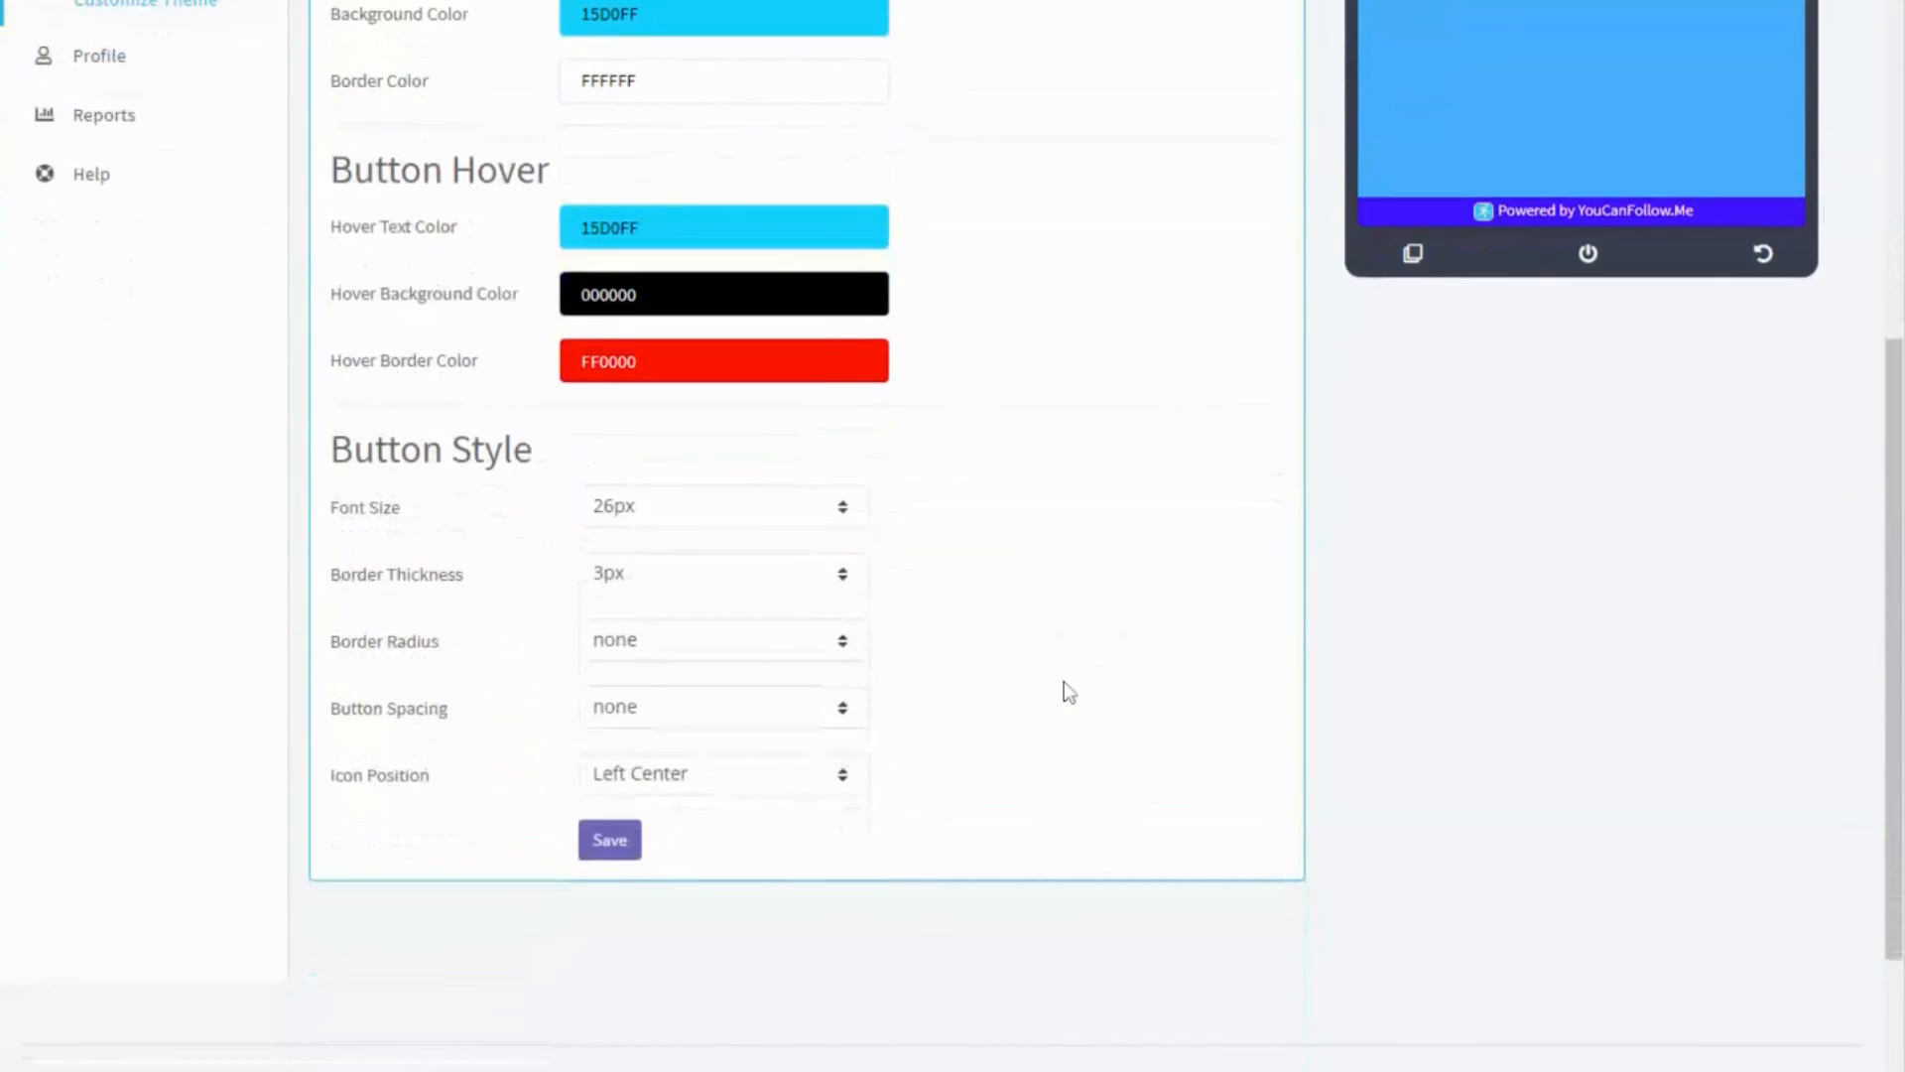
click(696, 785)
click(842, 816)
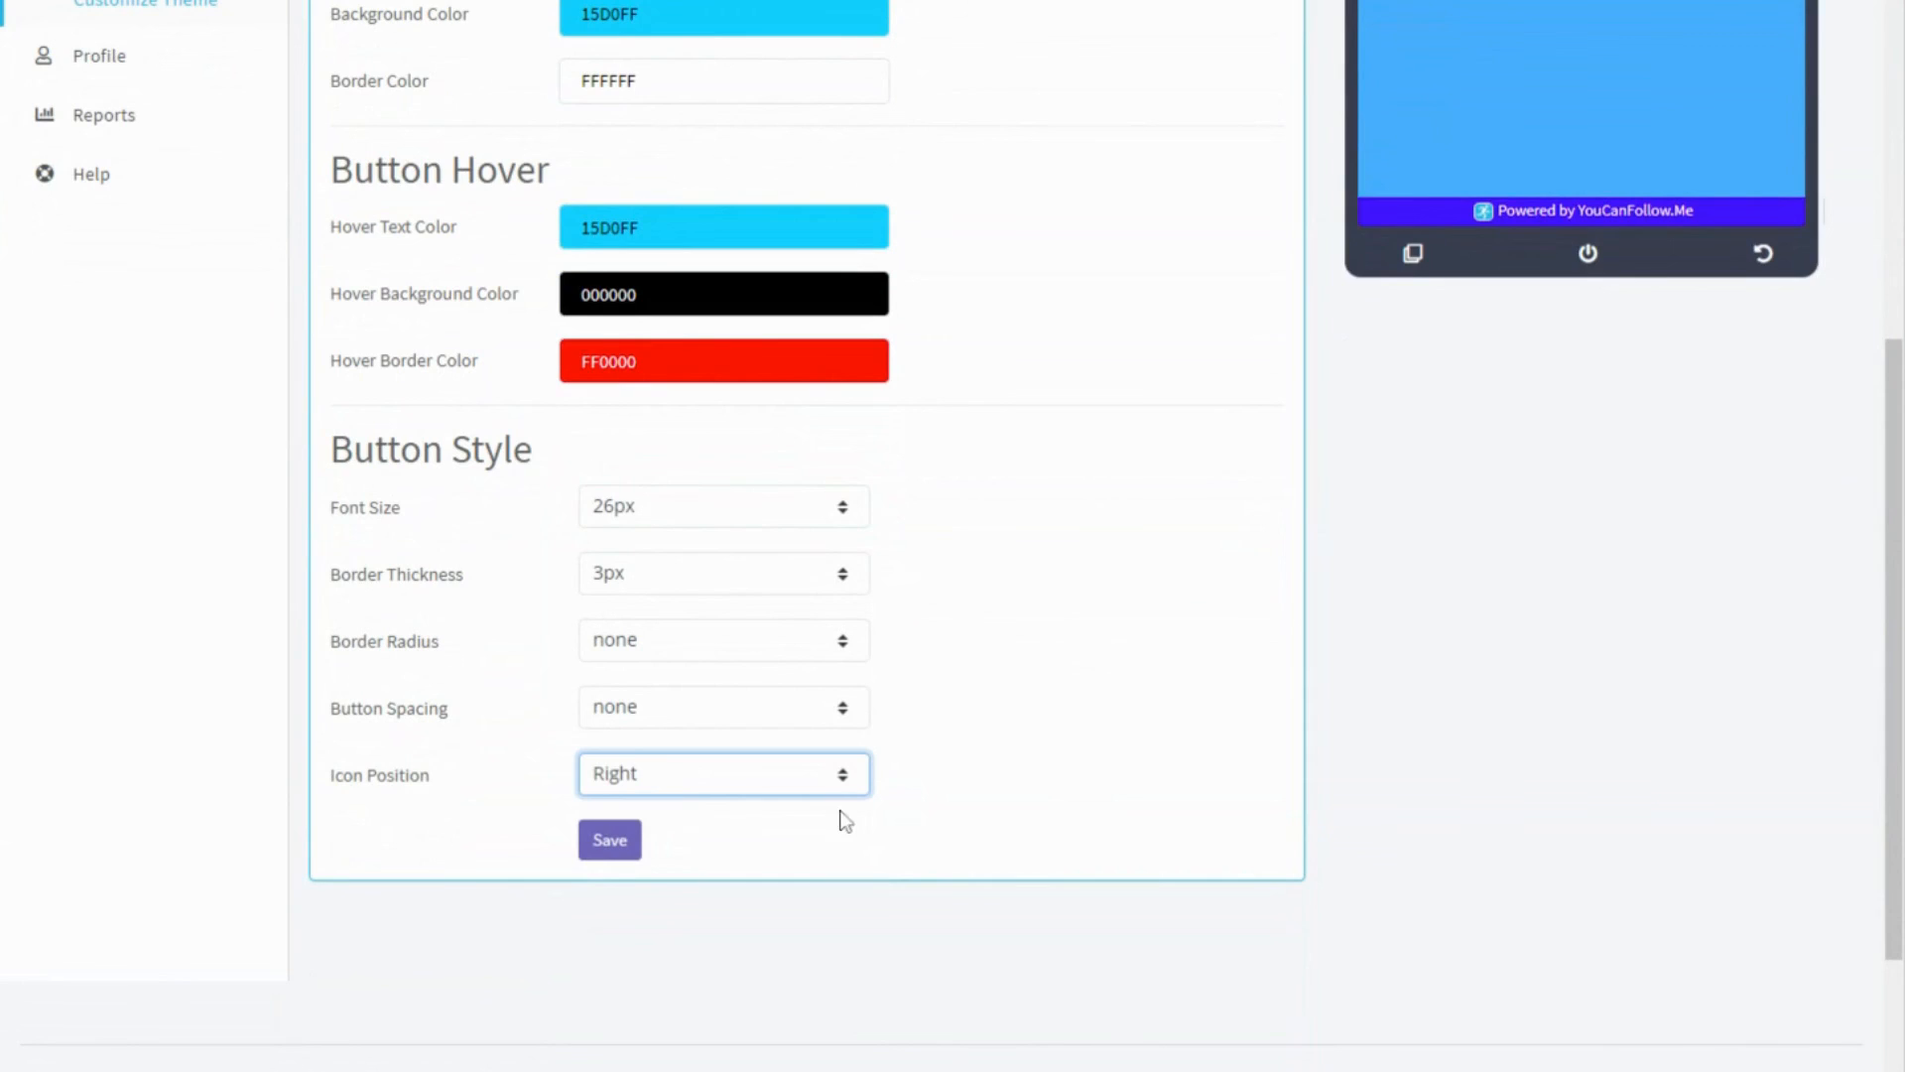
scroll(1105, 754, up, 3)
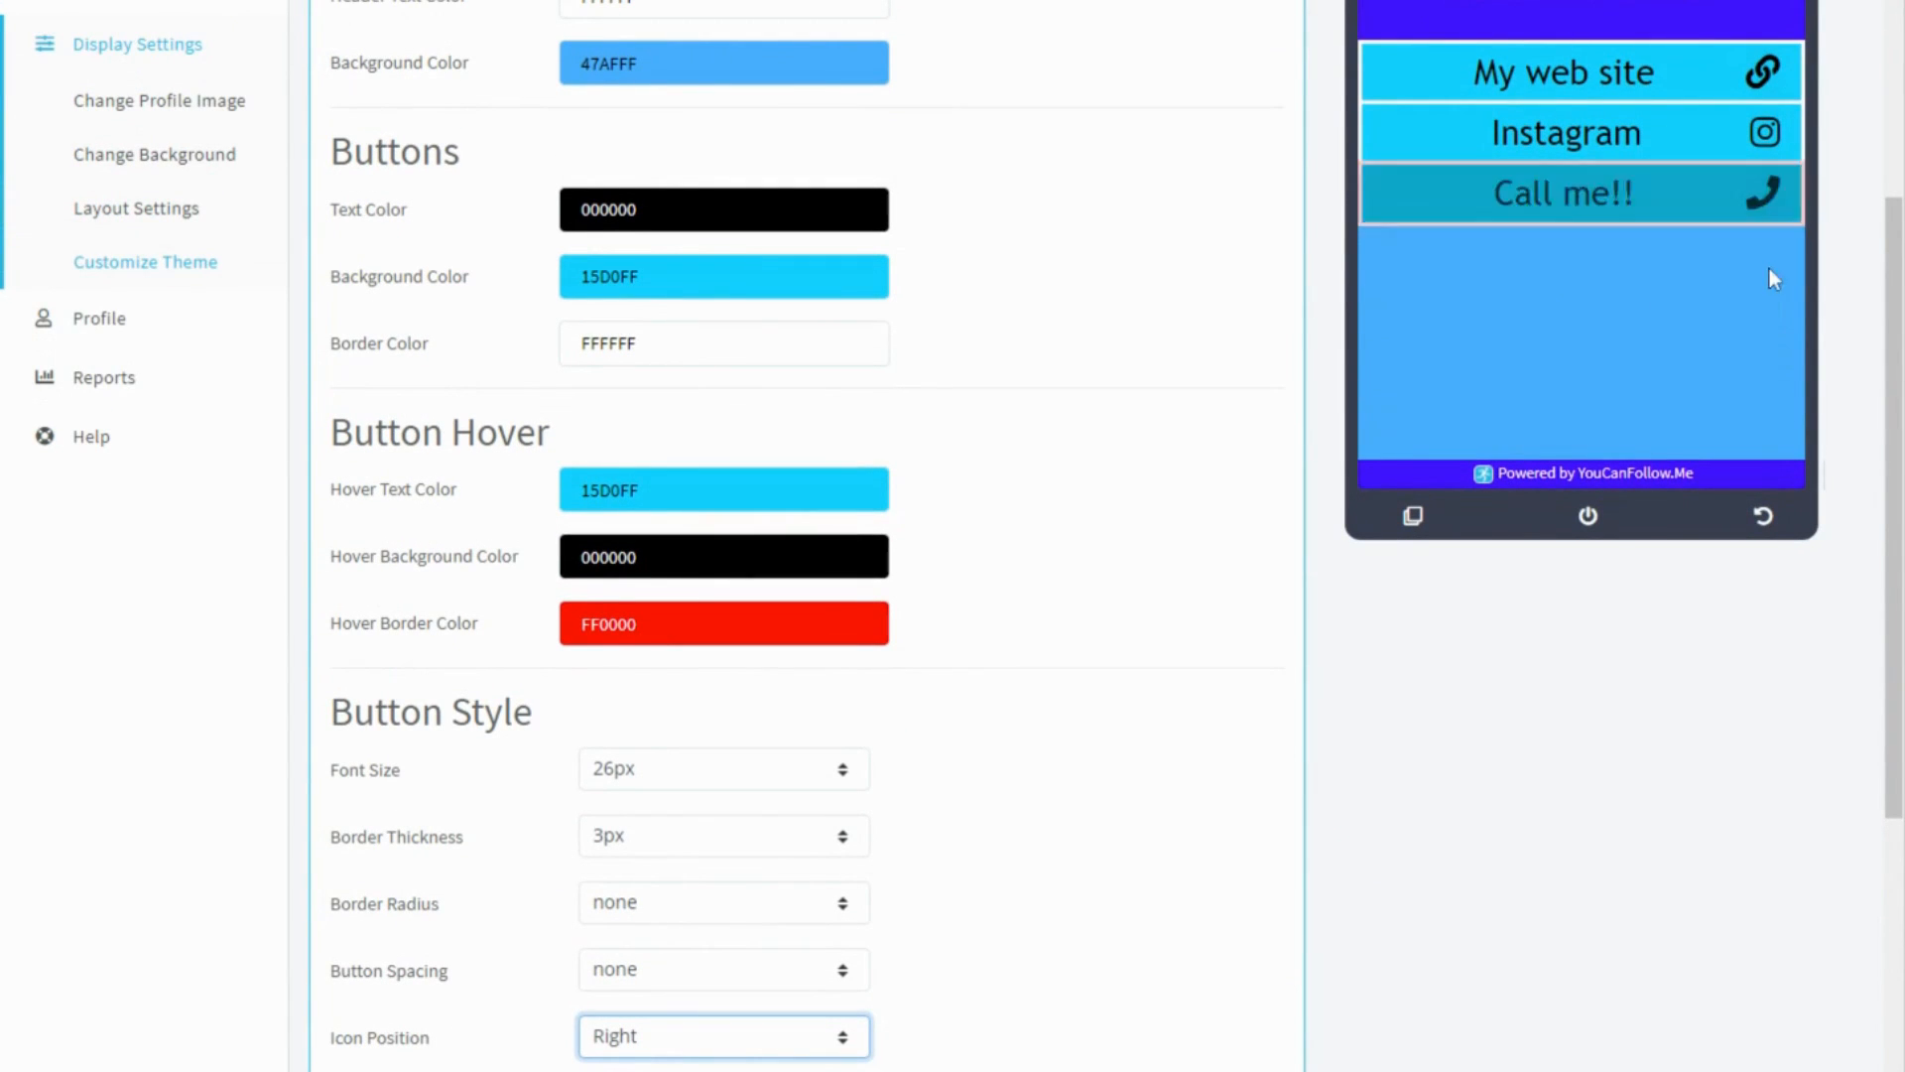
Try the Left and Left Center icon positions on the link buttons, and return to Right
click(734, 1025)
click(700, 963)
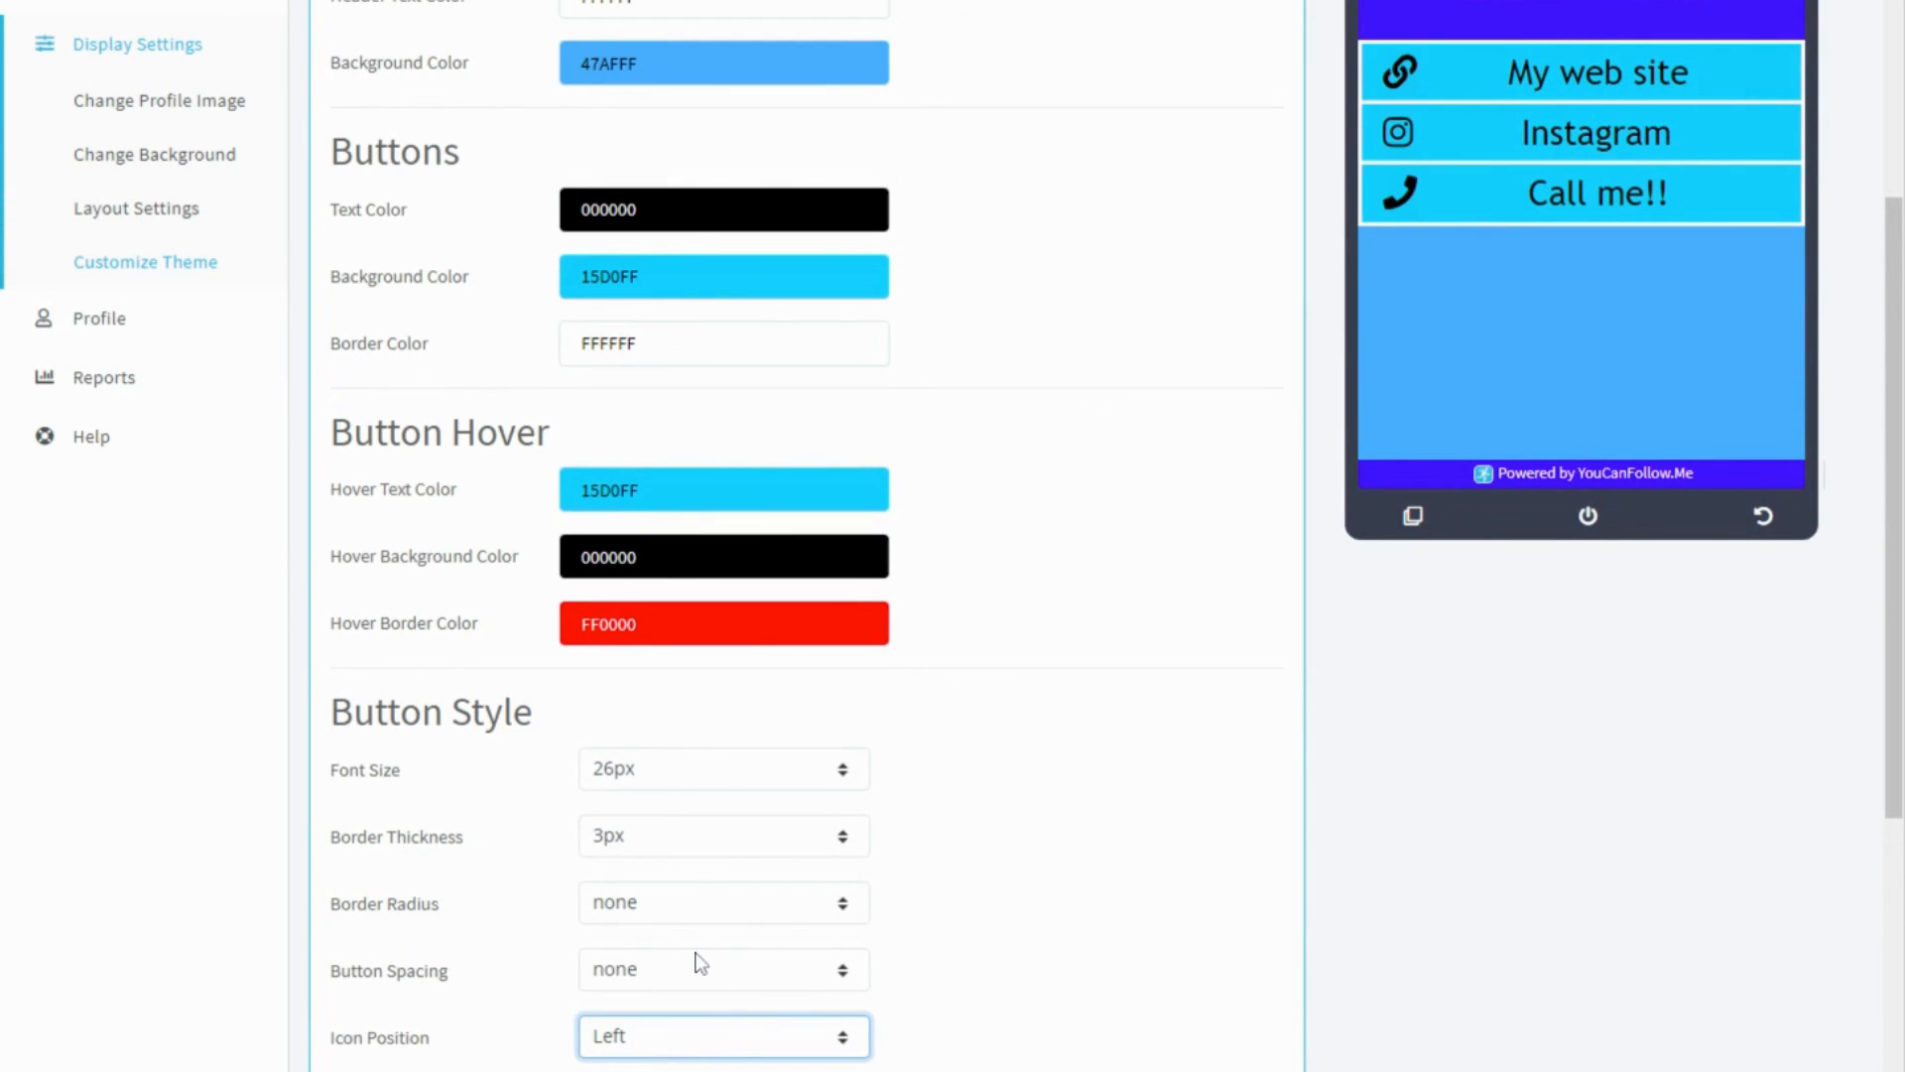
click(678, 1013)
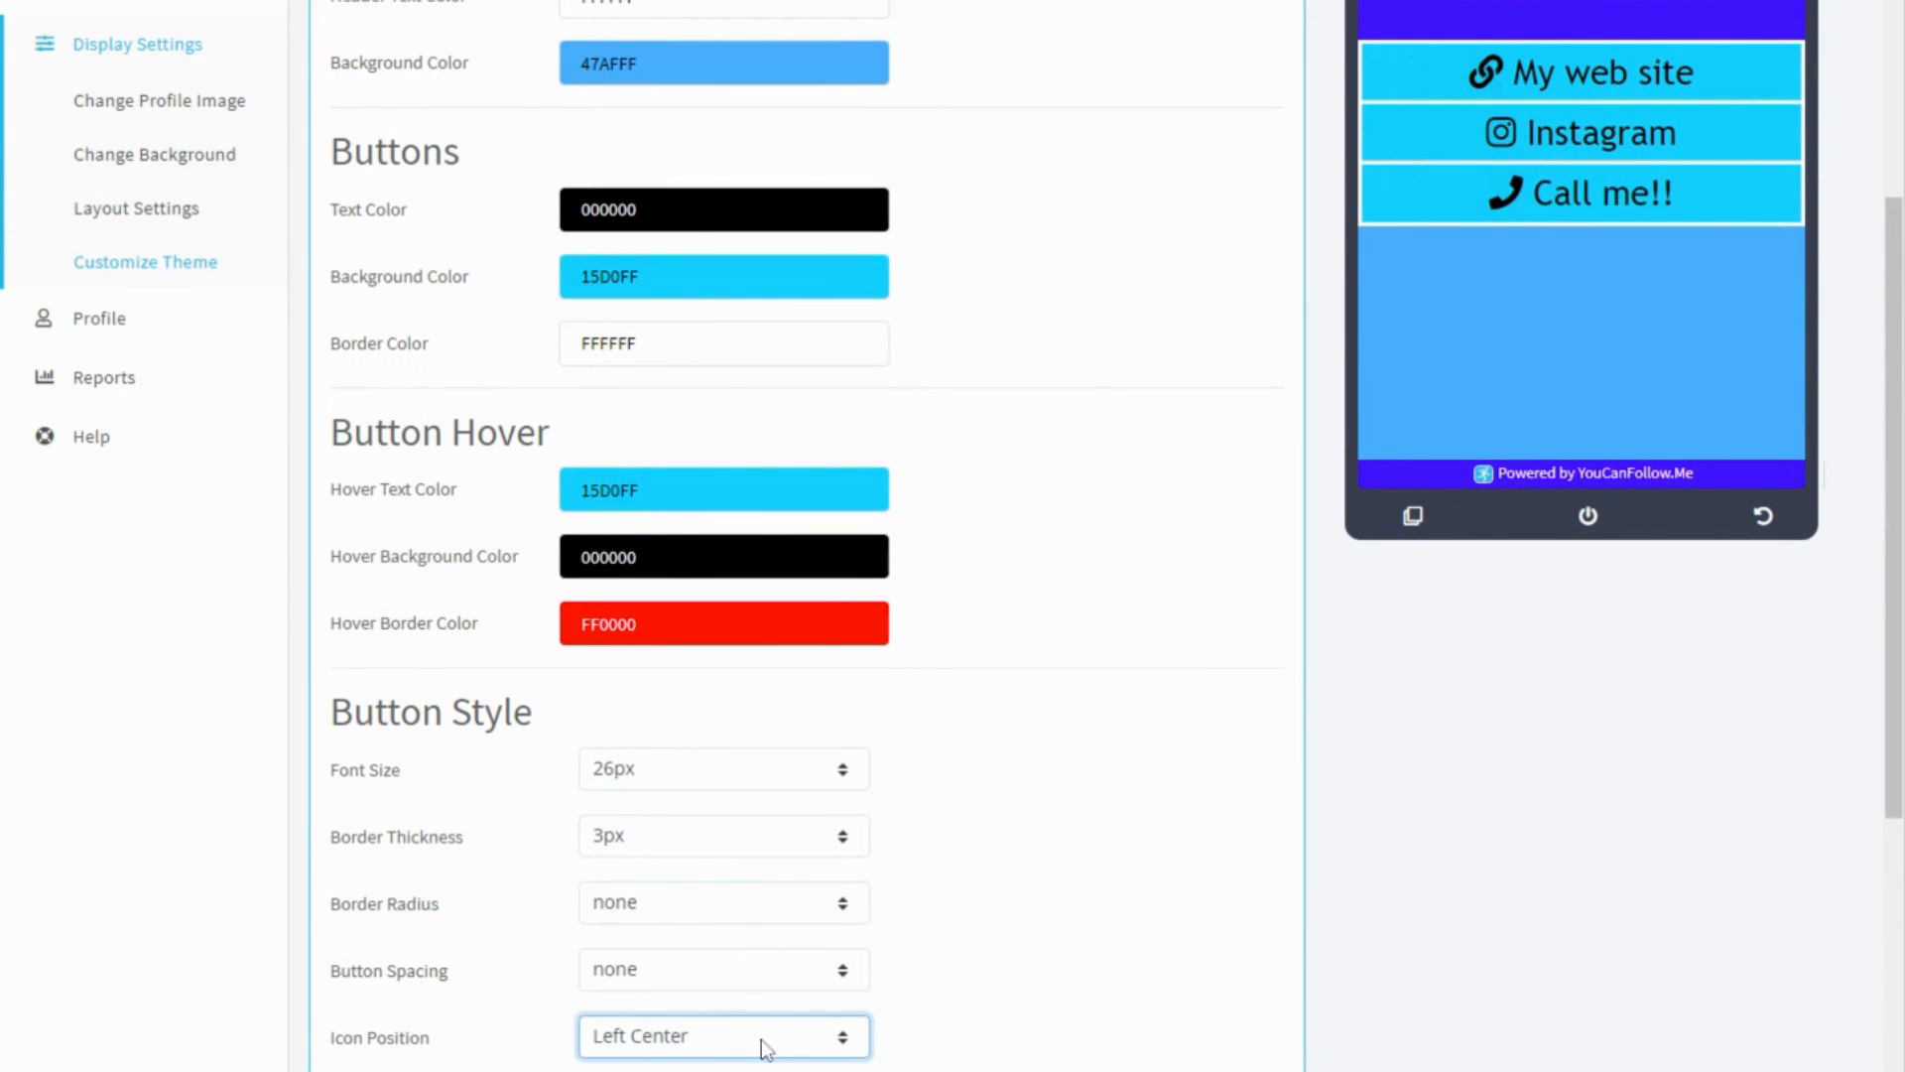
key(Down)
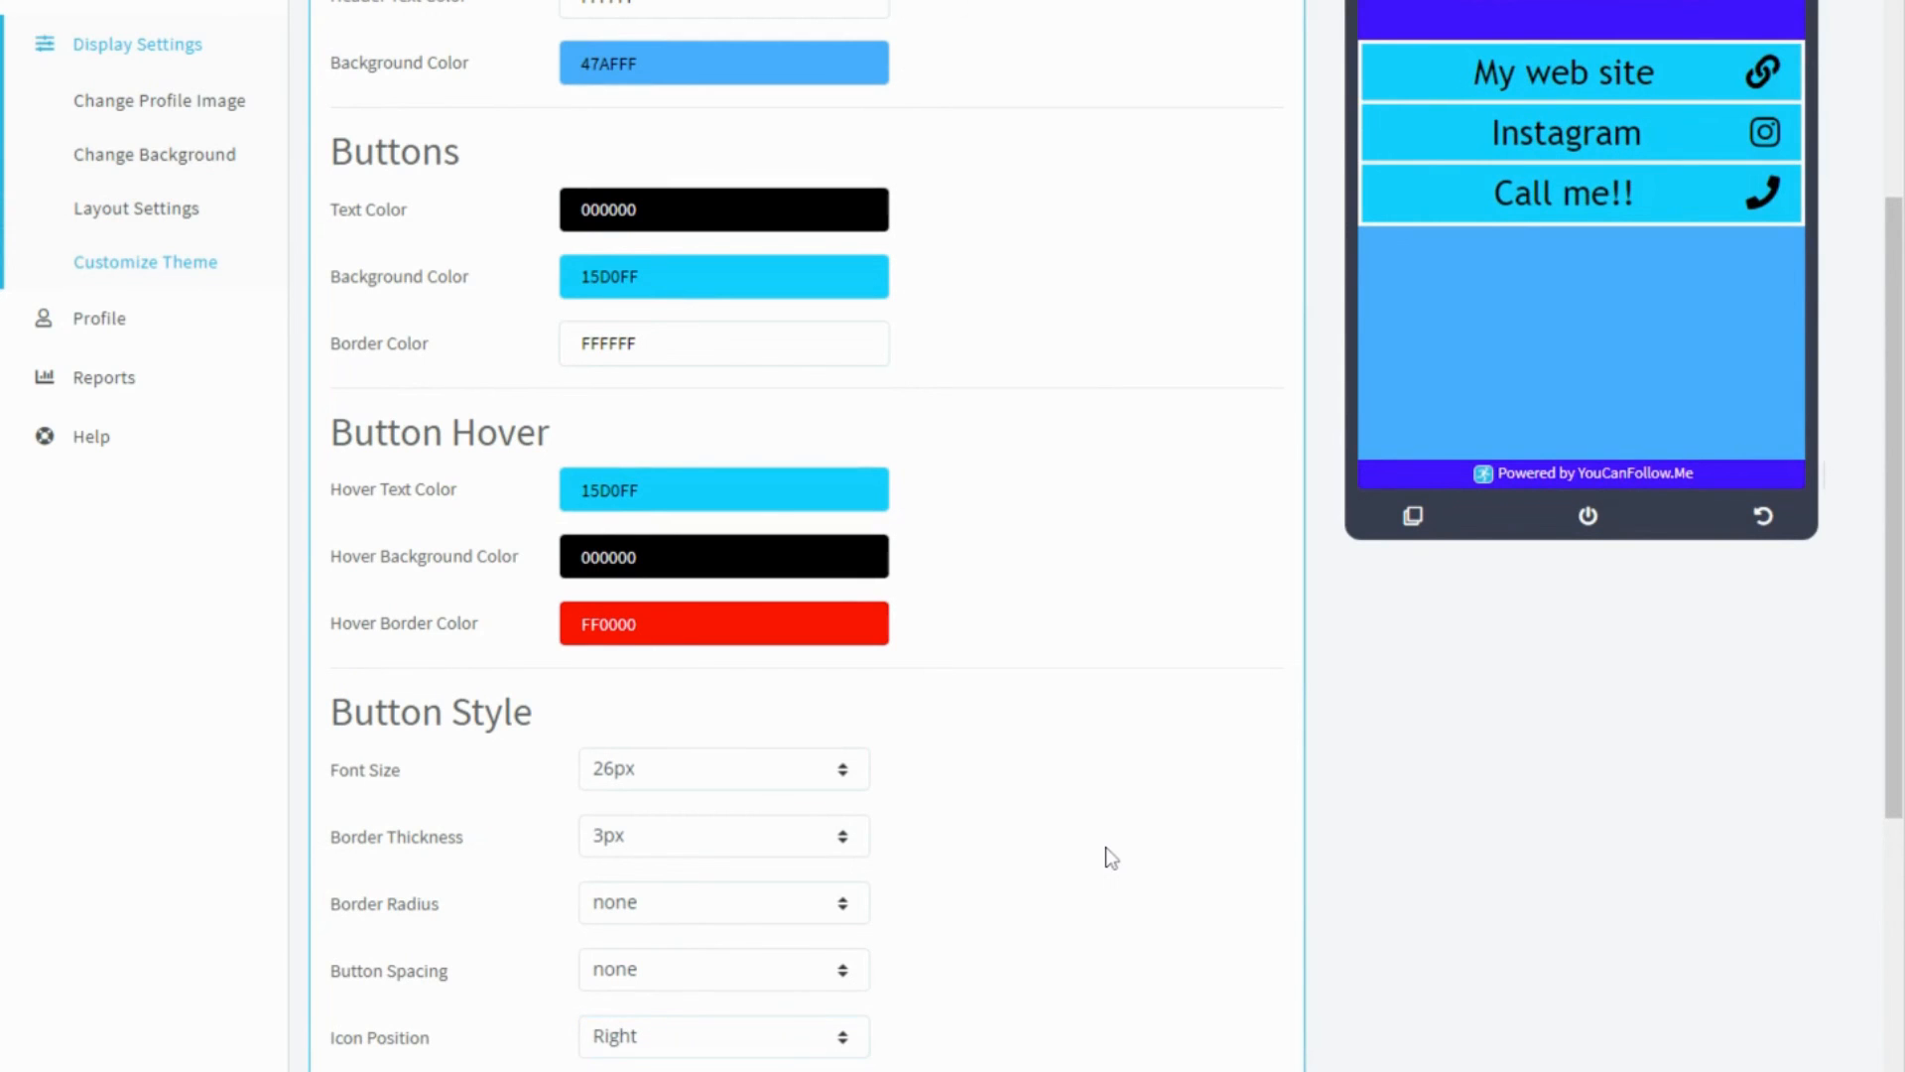
Change the header background color to light purple, 9670FF, save the theme and review the page
scroll(907, 933, down, 1)
scroll(935, 899, up, 3)
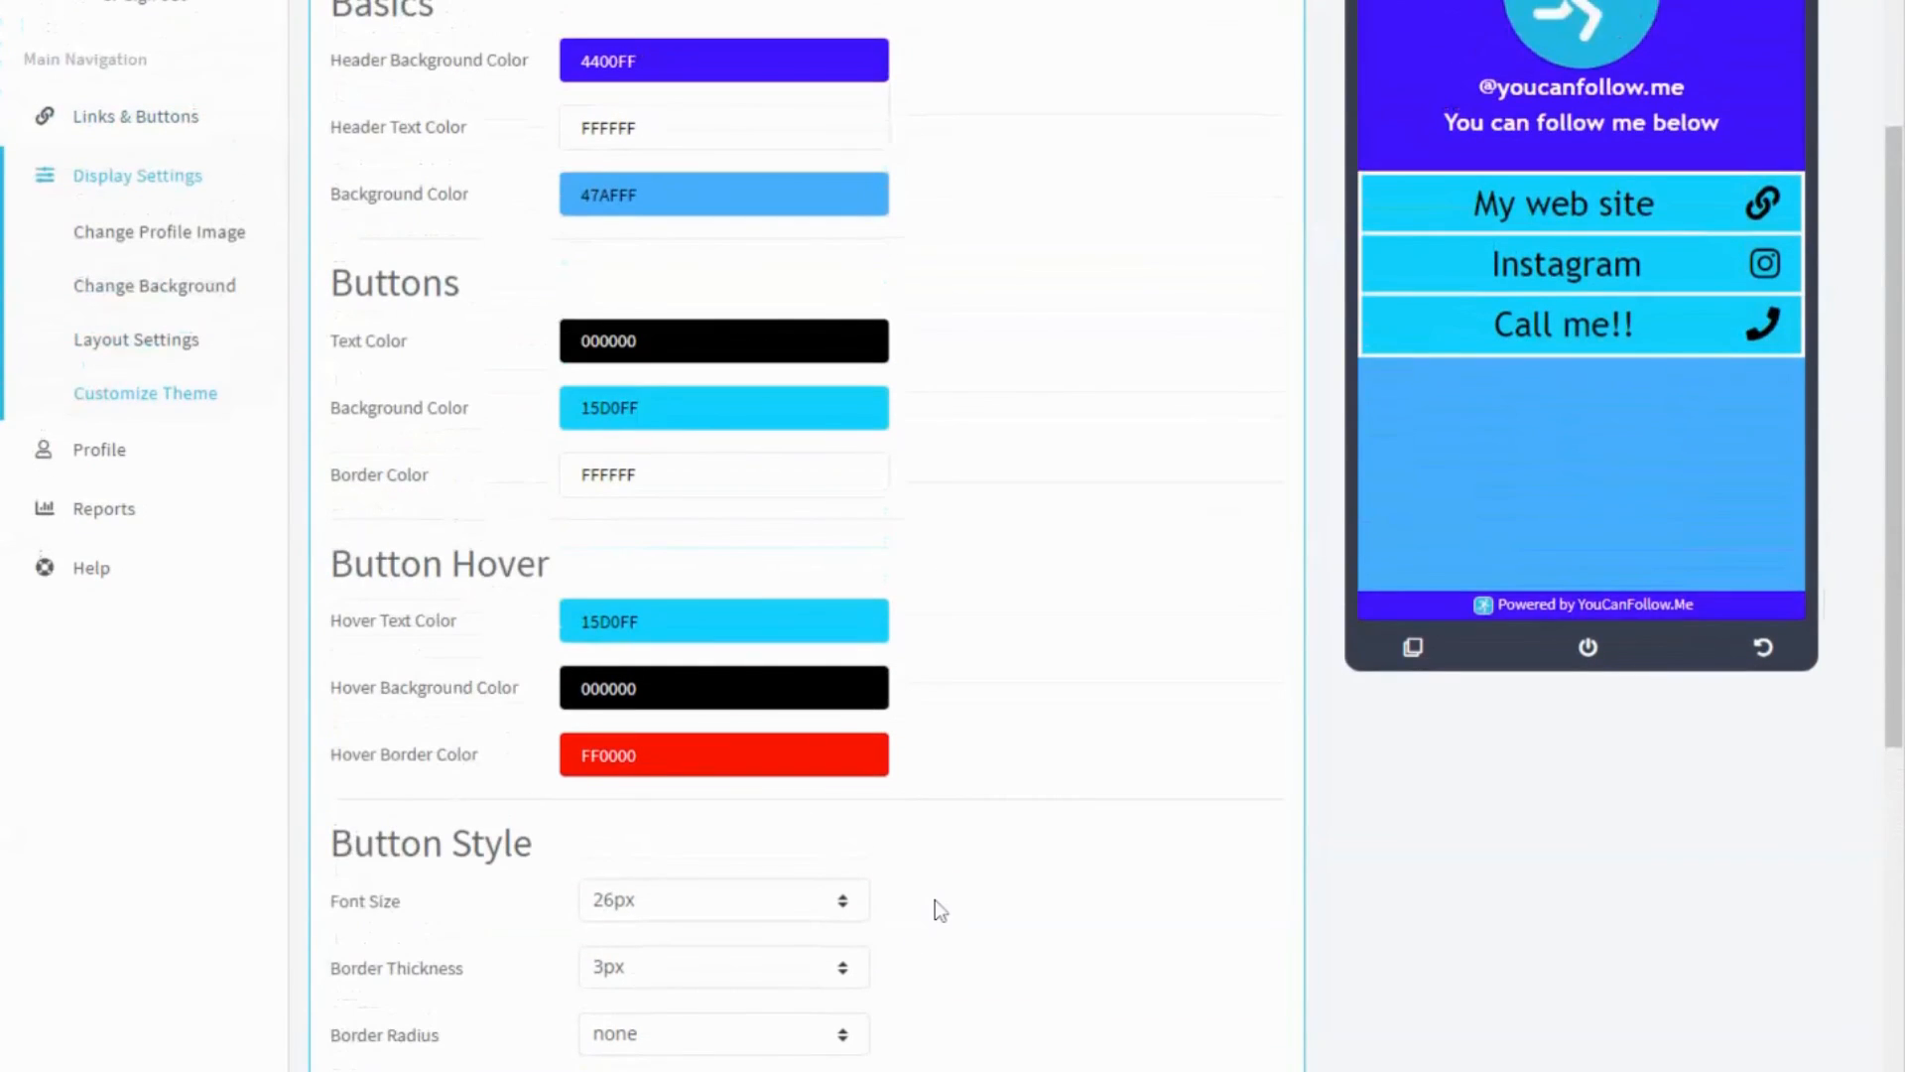
scroll(935, 899, up, 2)
click(629, 192)
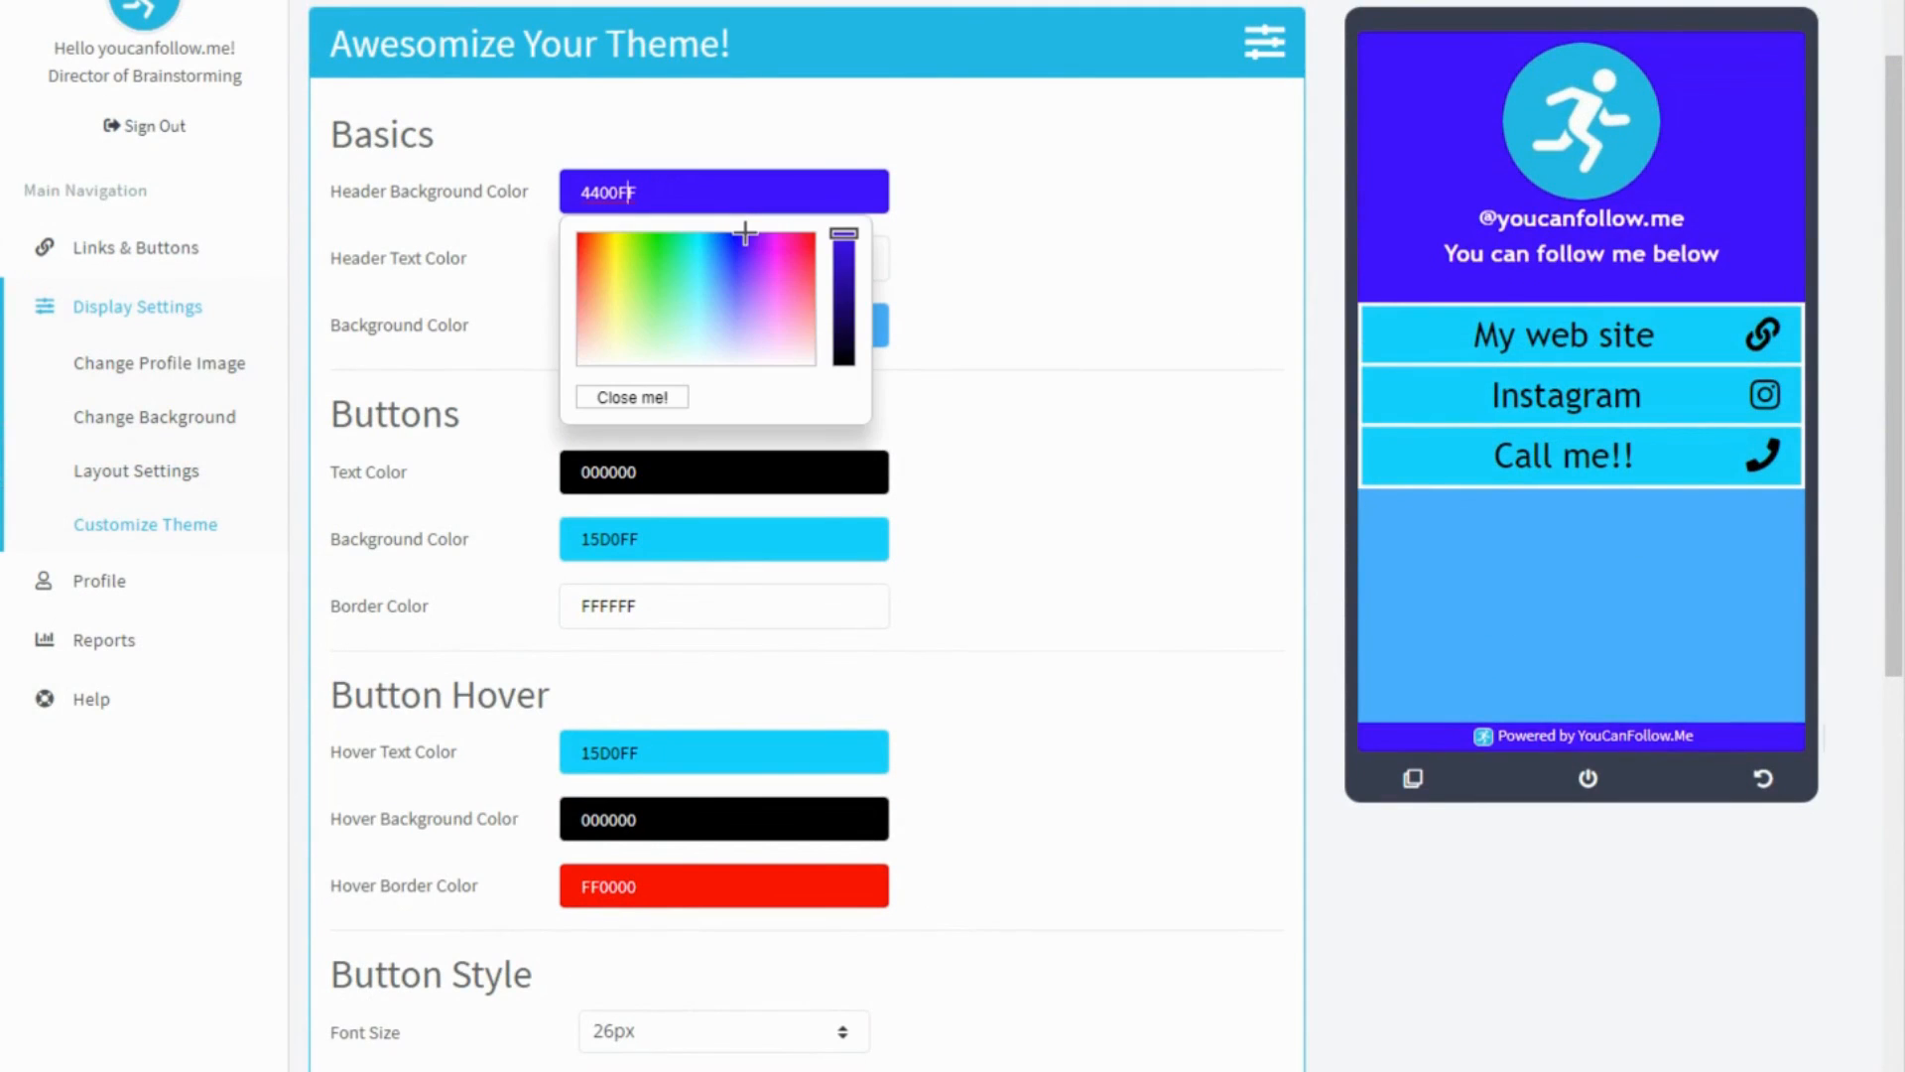
mouse_move(843, 234)
mouse_down()
mouse_move(848, 292)
mouse_move(846, 232)
mouse_move(745, 264)
mouse_move(745, 290)
mouse_up()
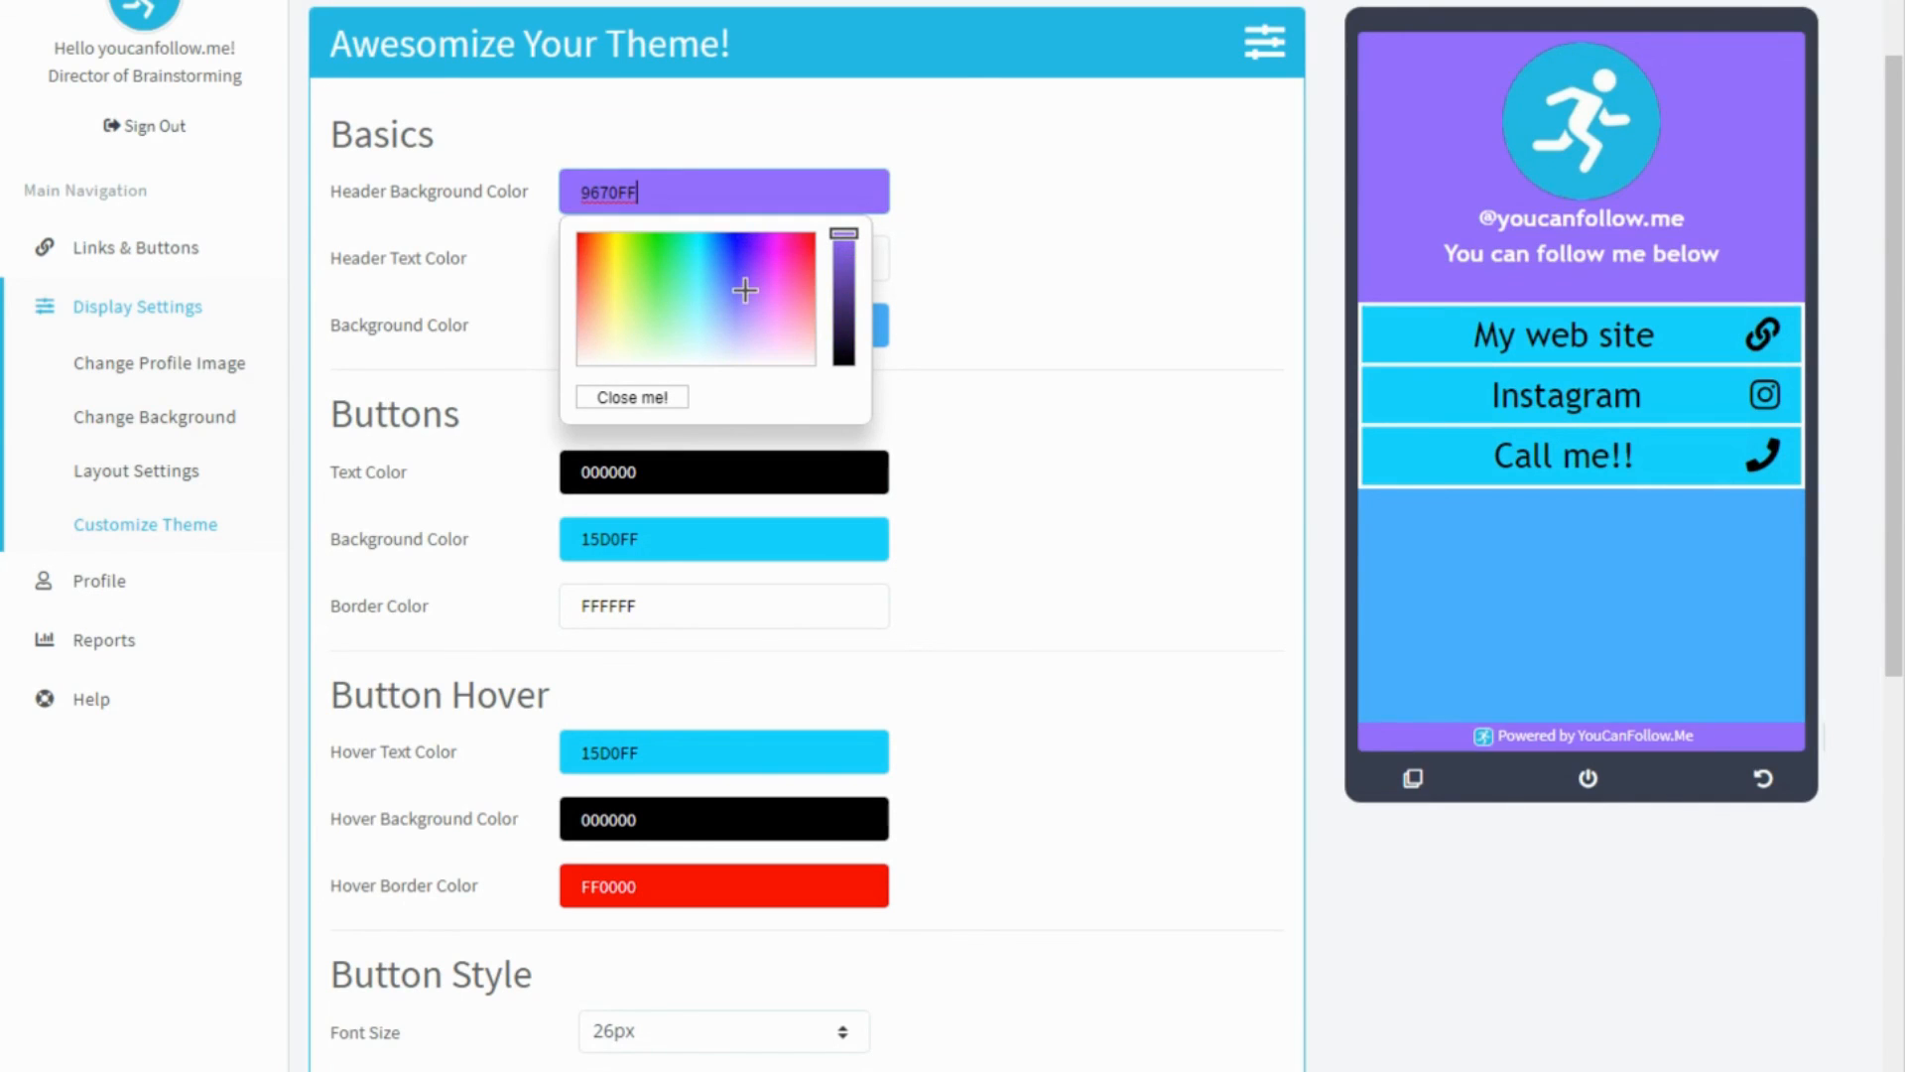
click(1002, 255)
scroll(773, 765, down, 6)
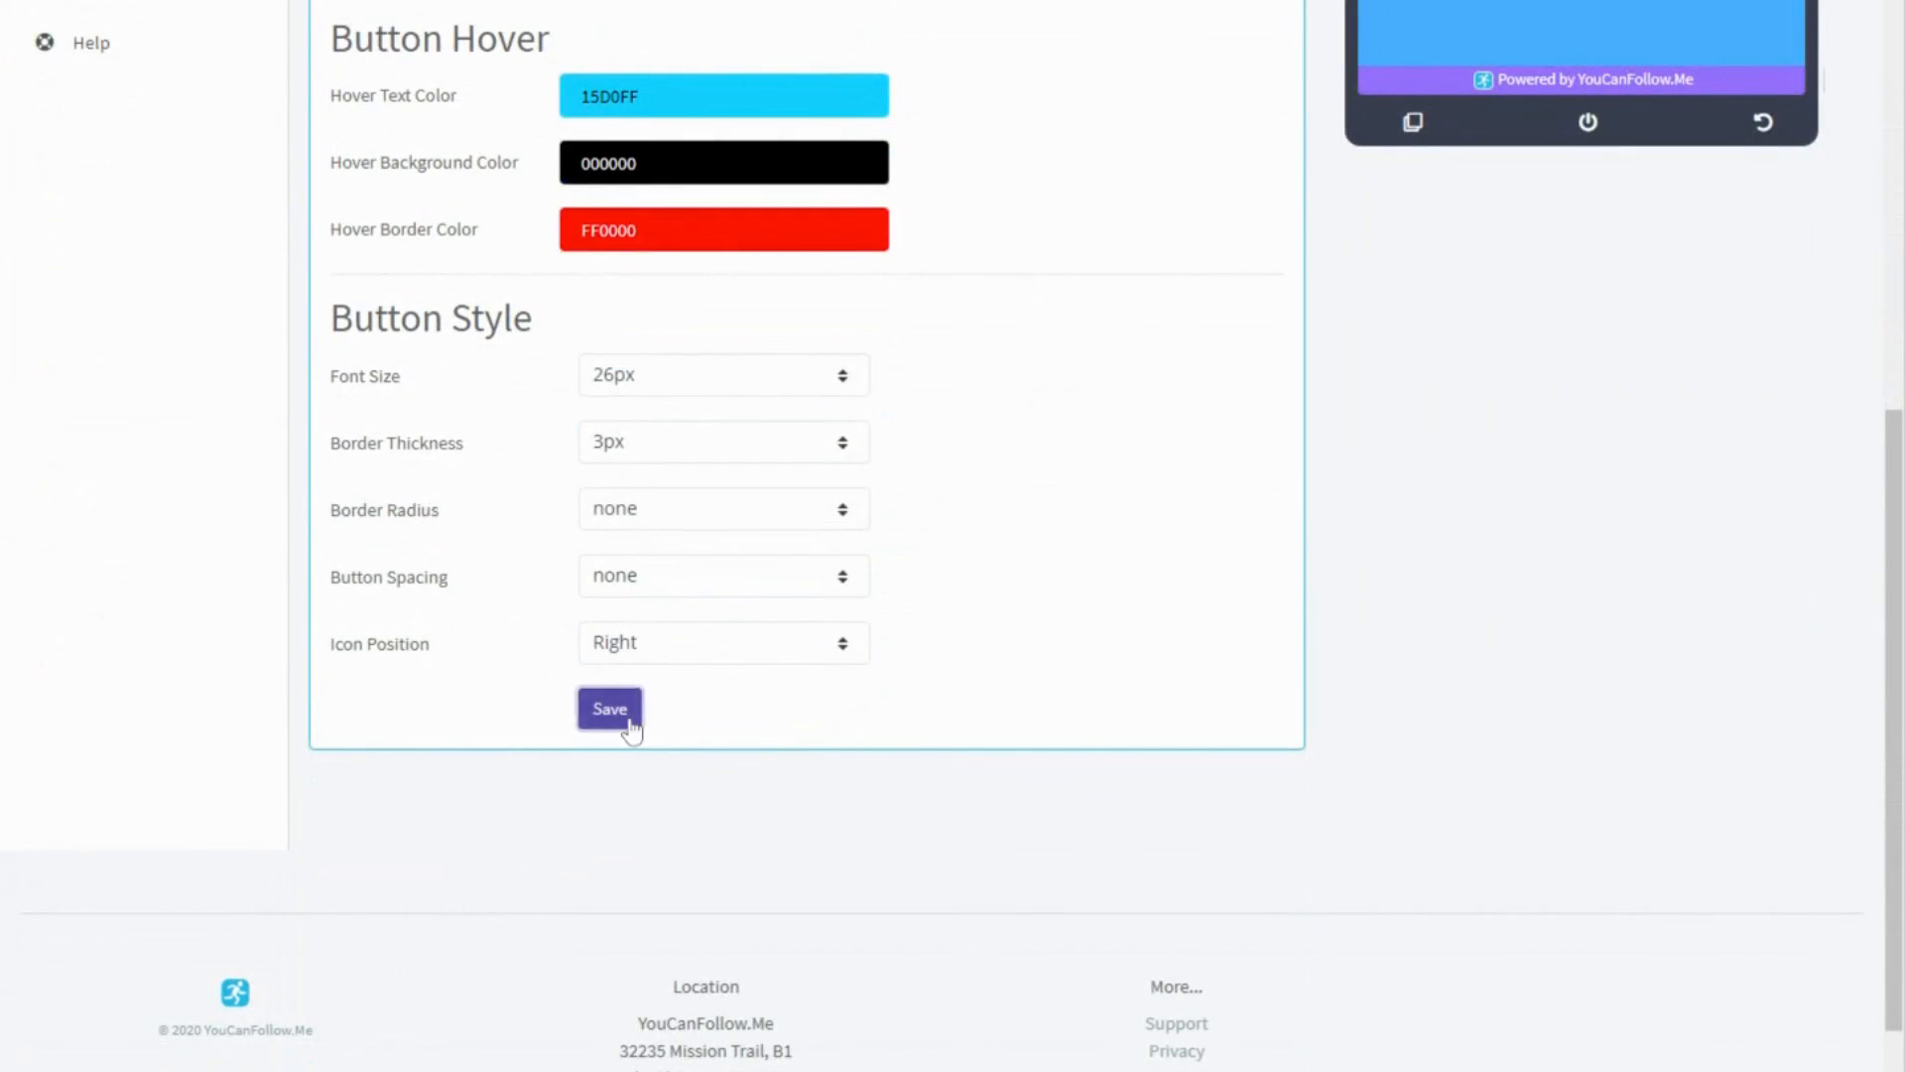
click(621, 717)
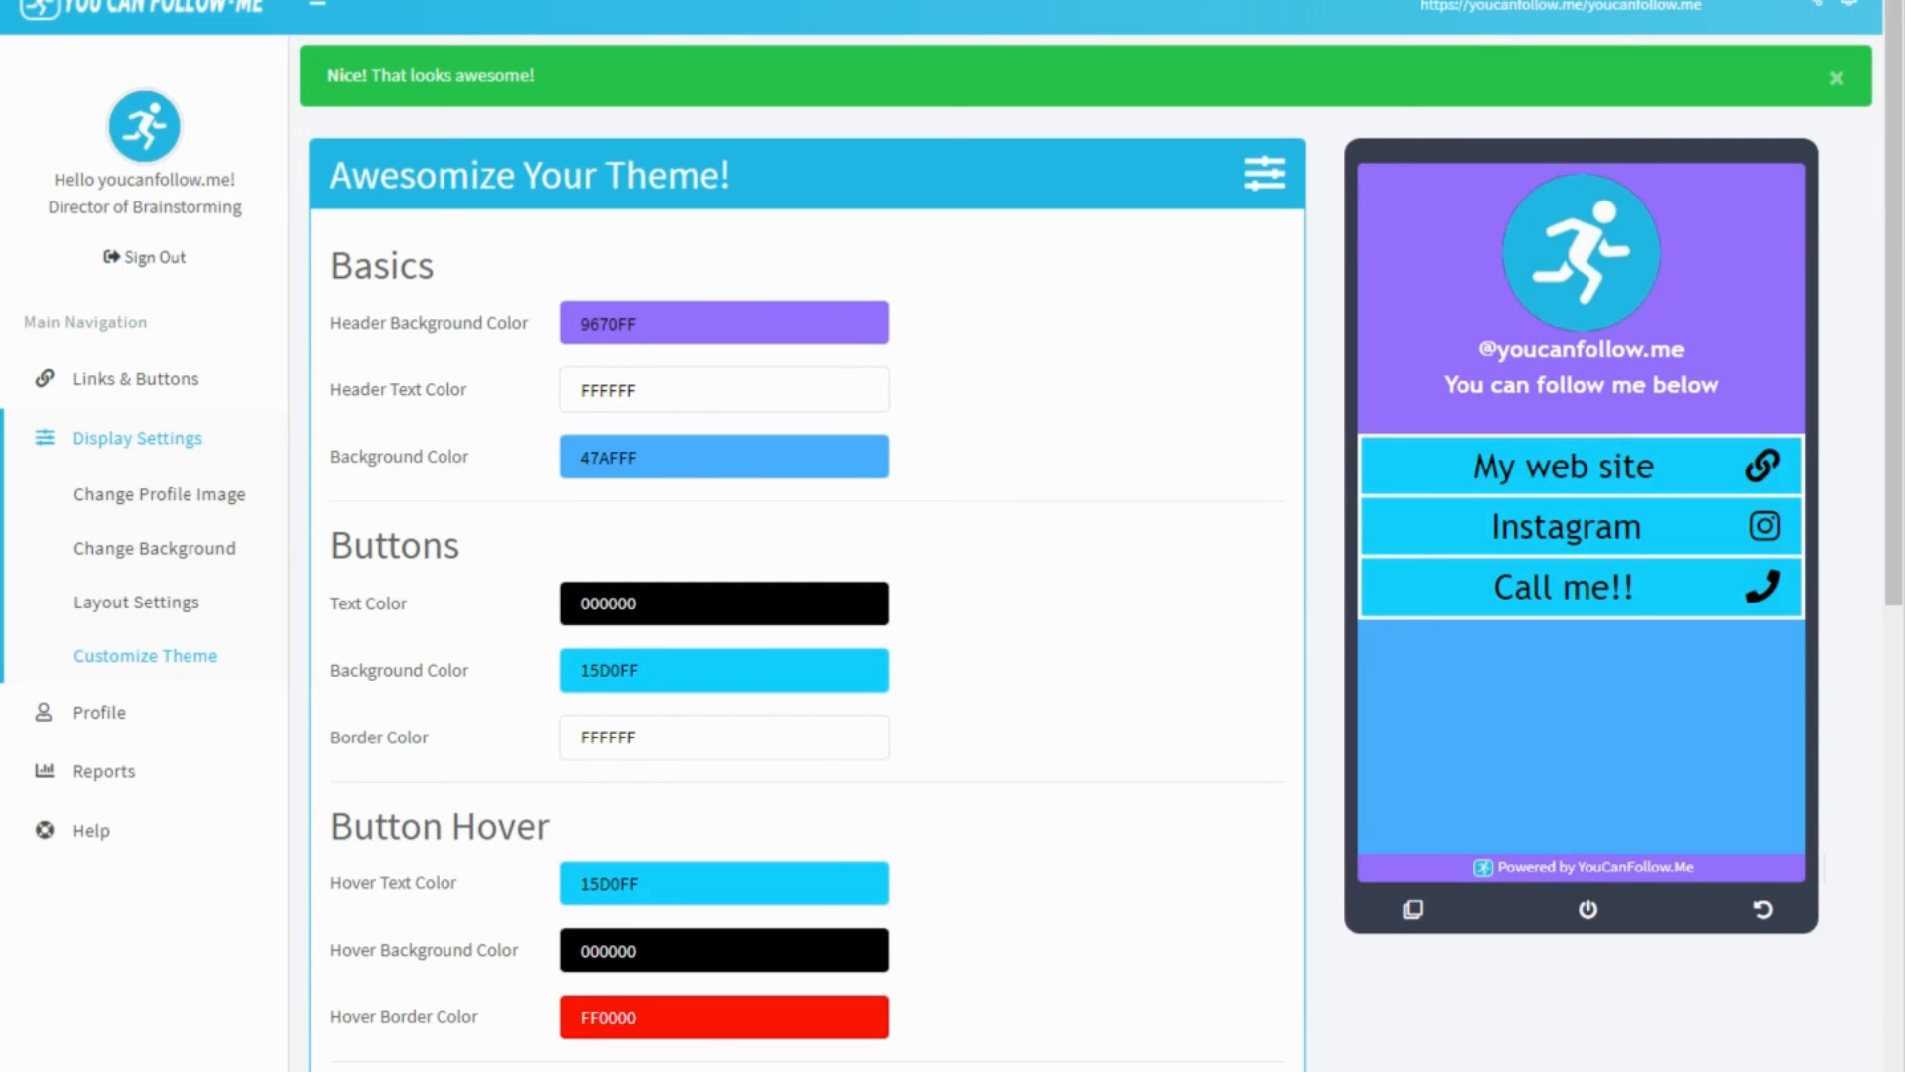
scroll(1082, 695, down, 6)
scroll(1037, 702, up, 6)
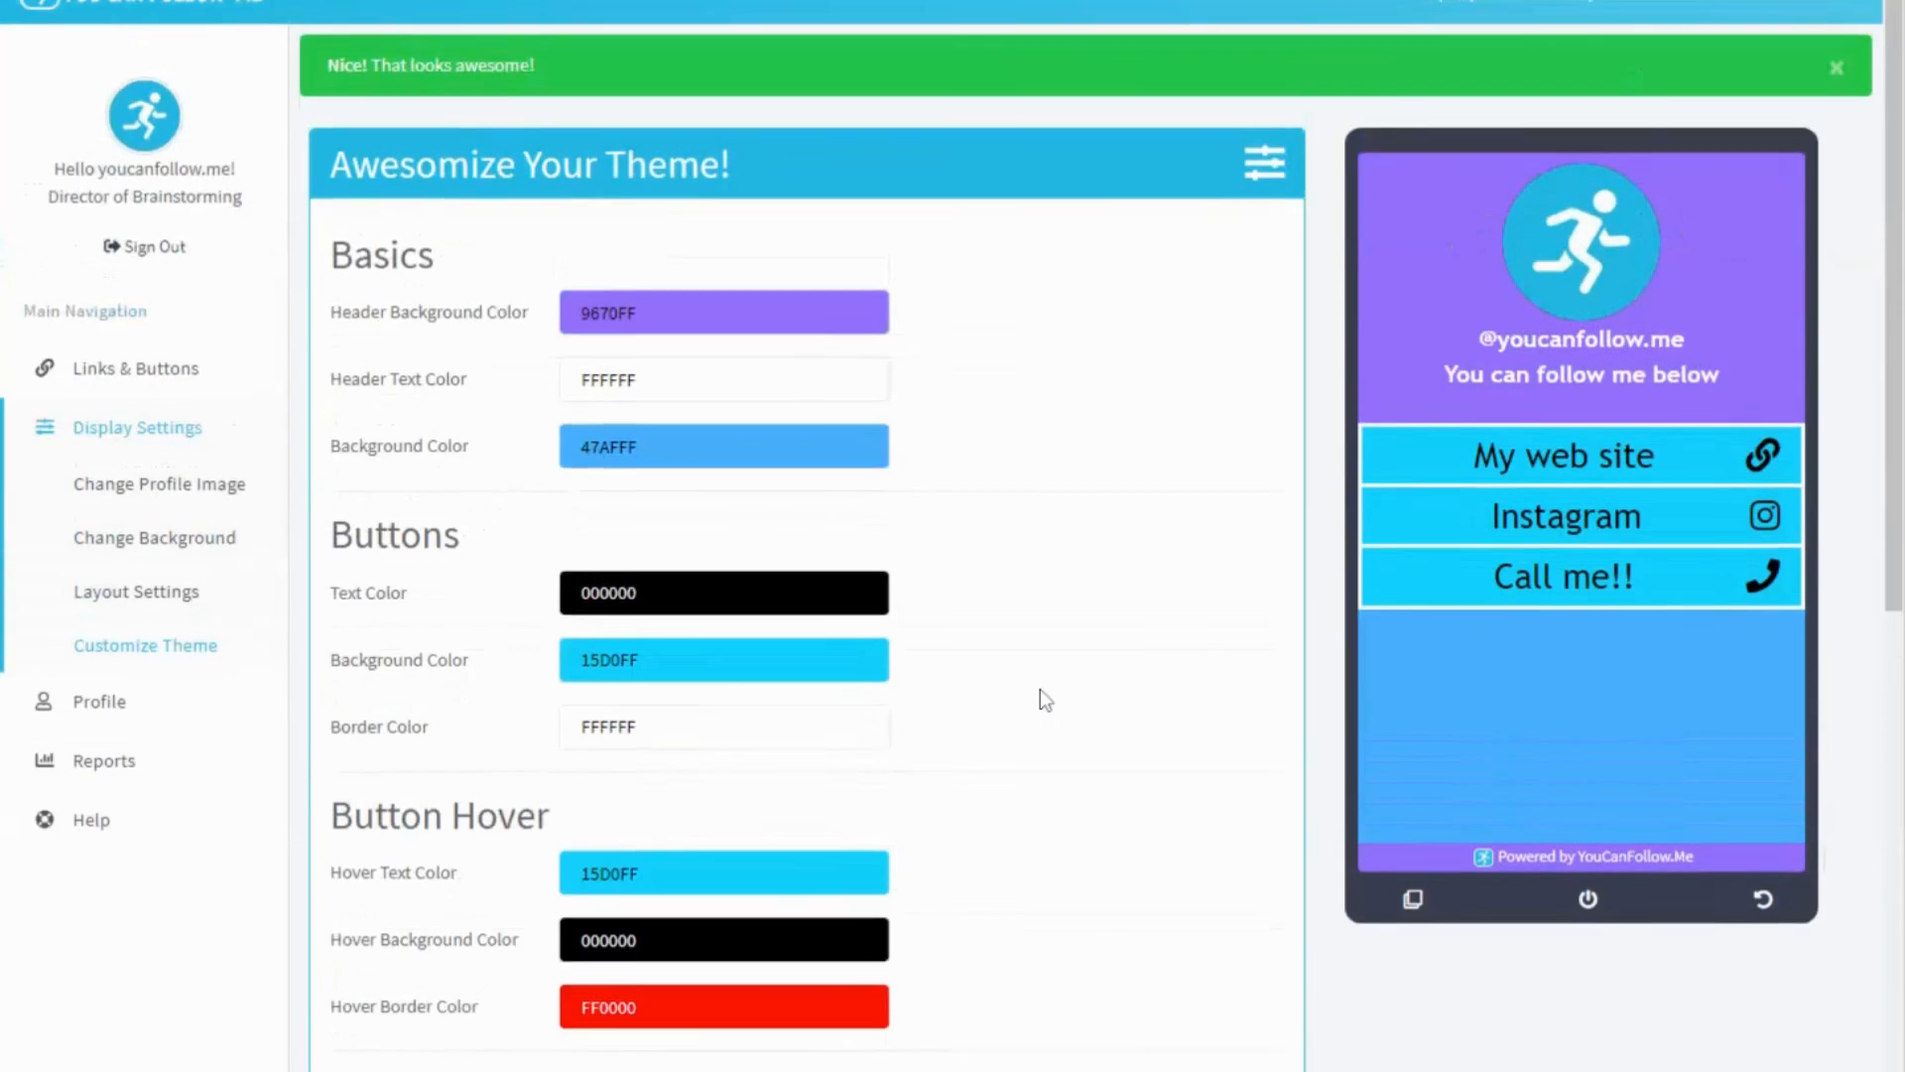